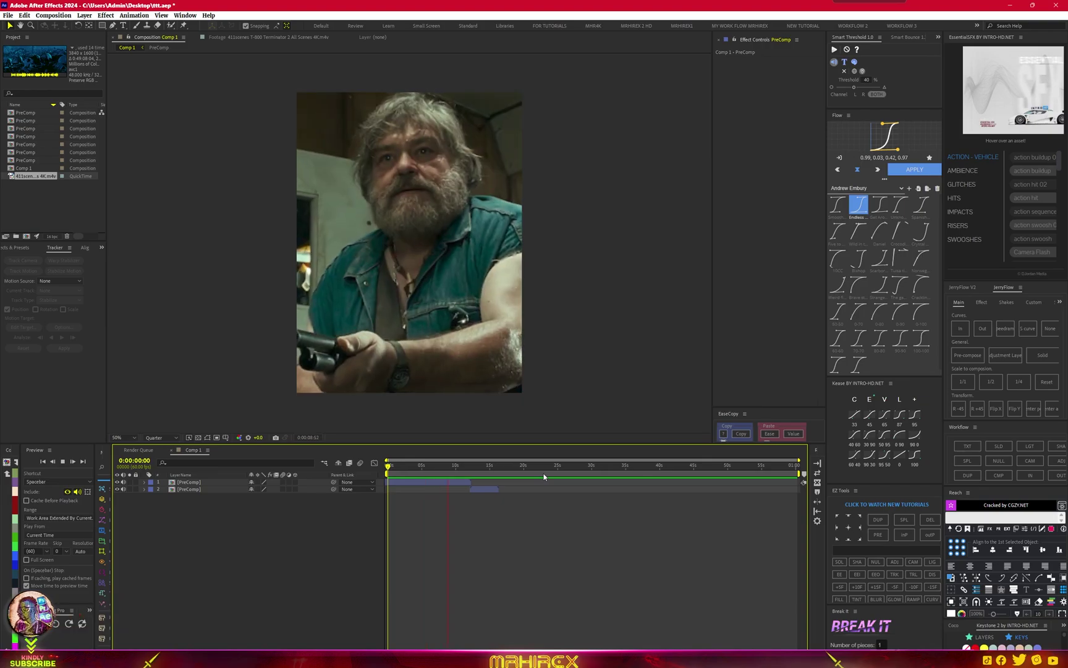
# Preview Comp 1 with the timeline zoomed in, stopping on the T-800 close-up at 0:00:10:57.
pyautogui.press('space')
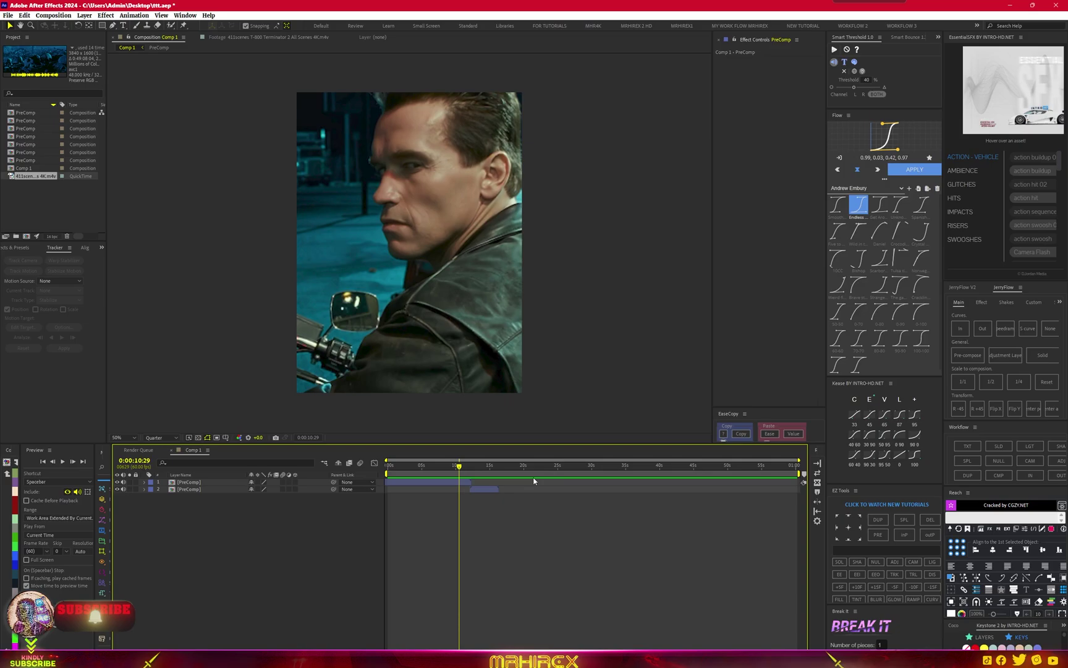
pyautogui.press('=')
pyautogui.press('space')
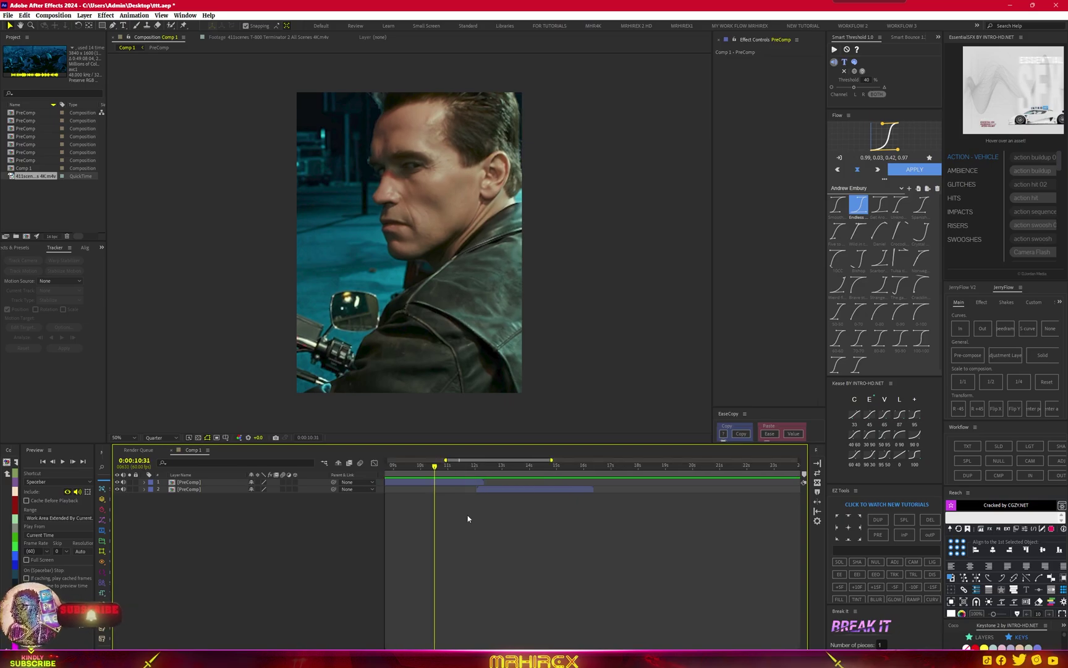
pyautogui.press('space')
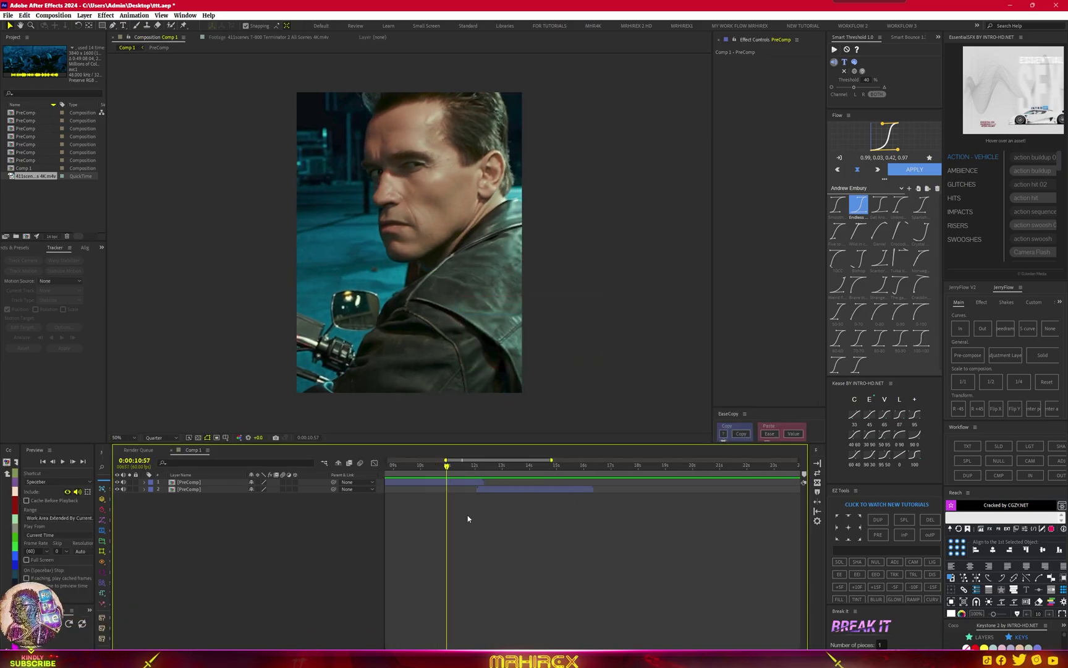
# Split the top PreComp layer at 0:00:10:57 and slide the third layer later in time.
pyautogui.click(450, 484)
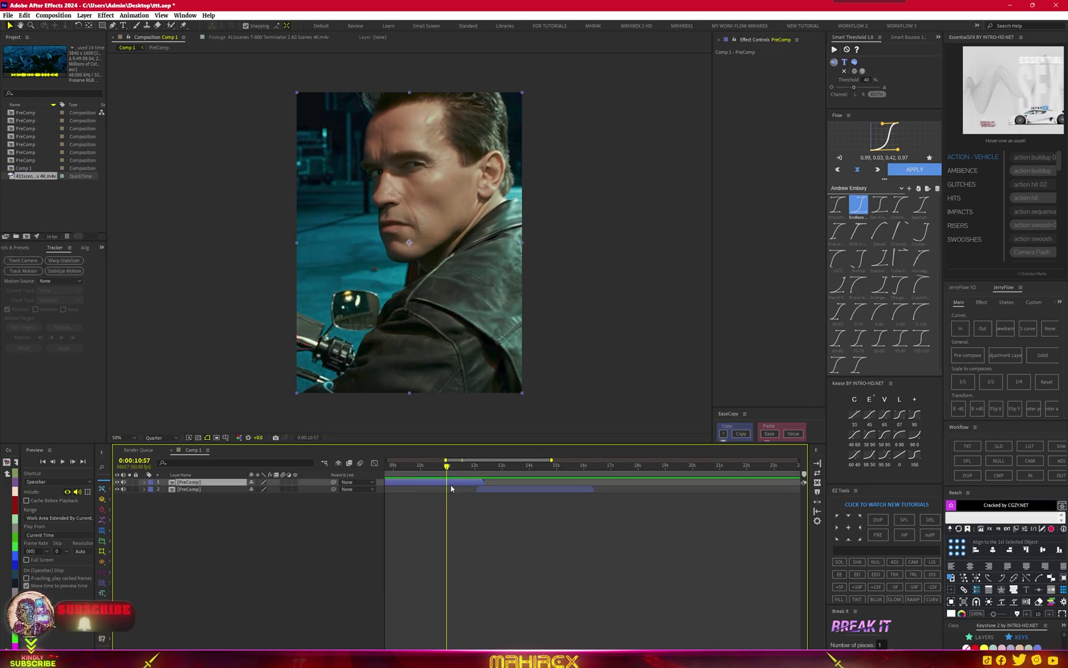
pyautogui.hotkey('ctrl', 'shift', 'd')
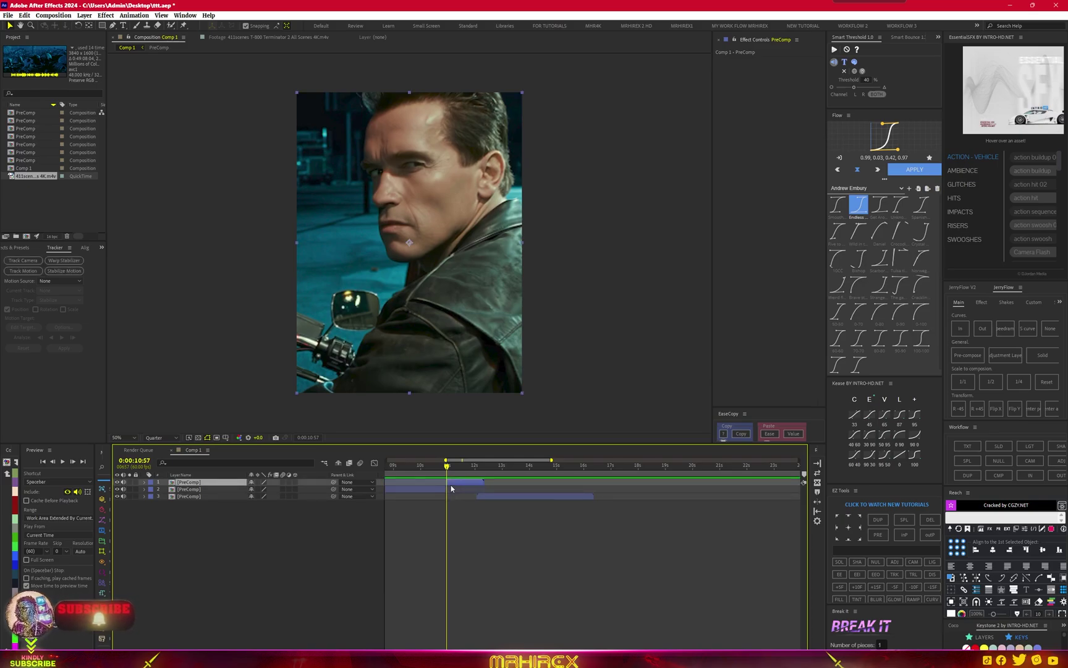
pyautogui.click(493, 498)
pyautogui.moveTo(493, 498); pyautogui.dragTo(590, 500)
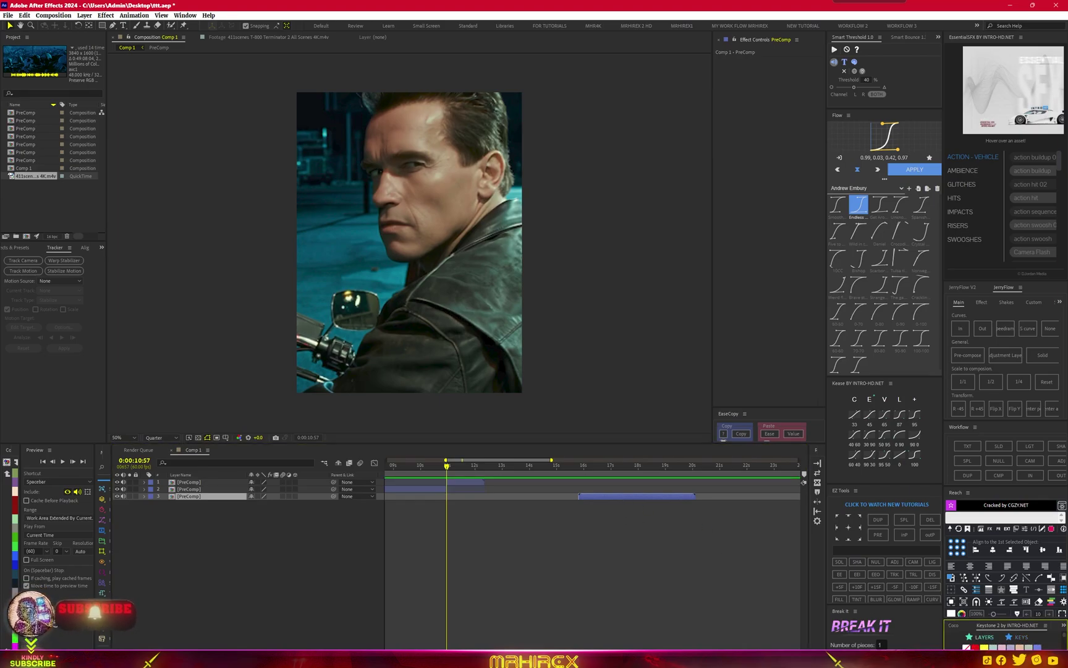
# Give layer 1 a green label and scrub to 0:00:11:39 to check the cut.
pyautogui.click(464, 486)
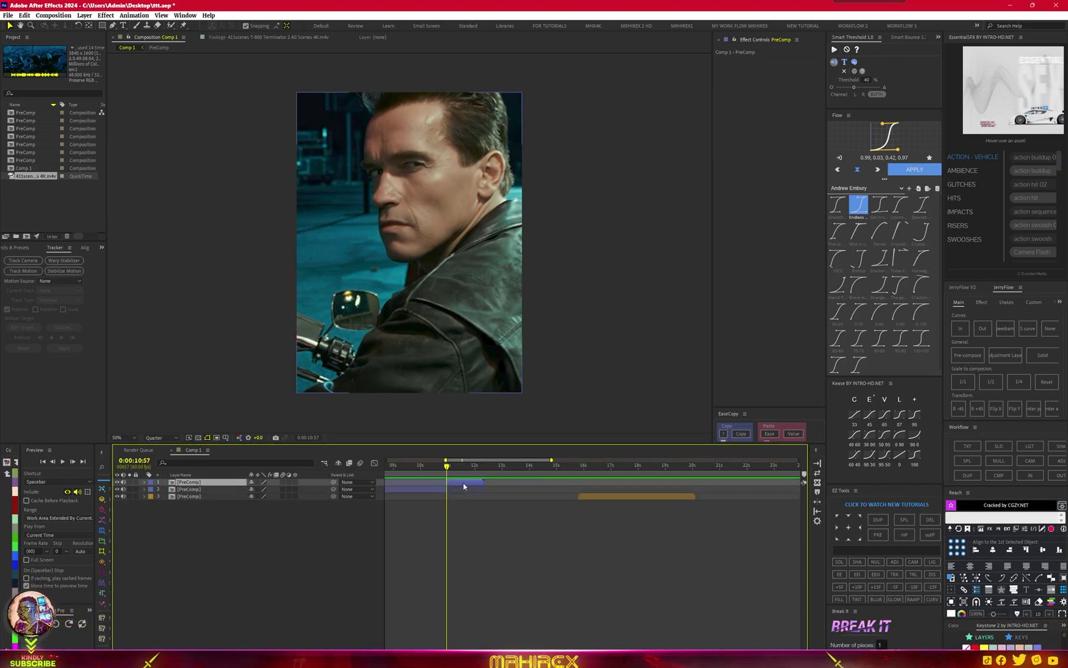
pyautogui.click(993, 647)
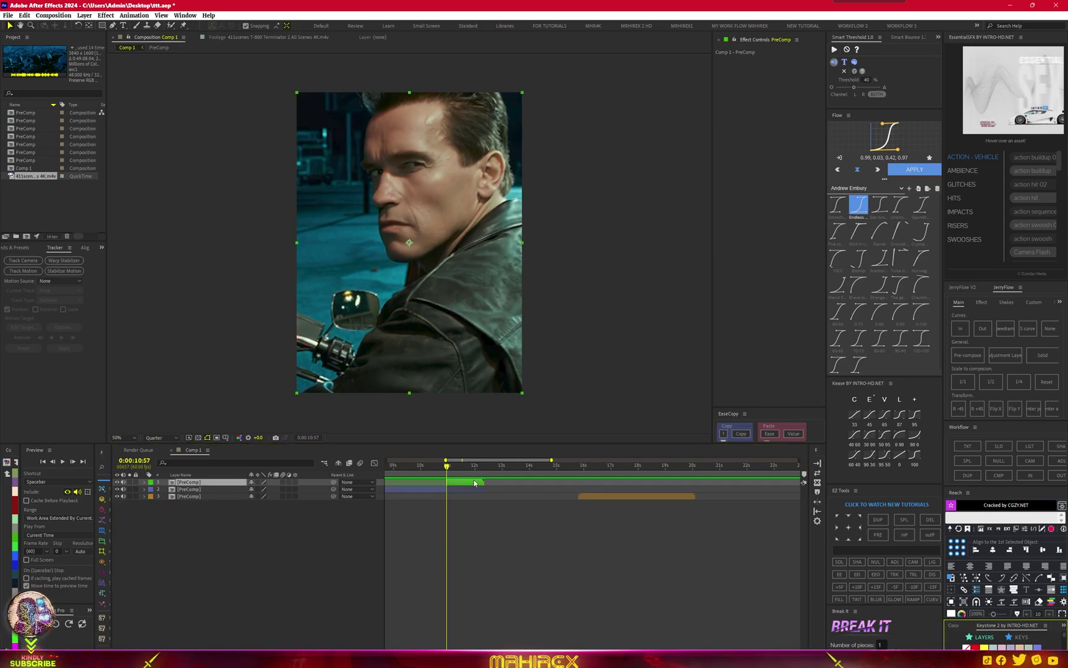
pyautogui.moveTo(447, 469); pyautogui.dragTo(467, 468)
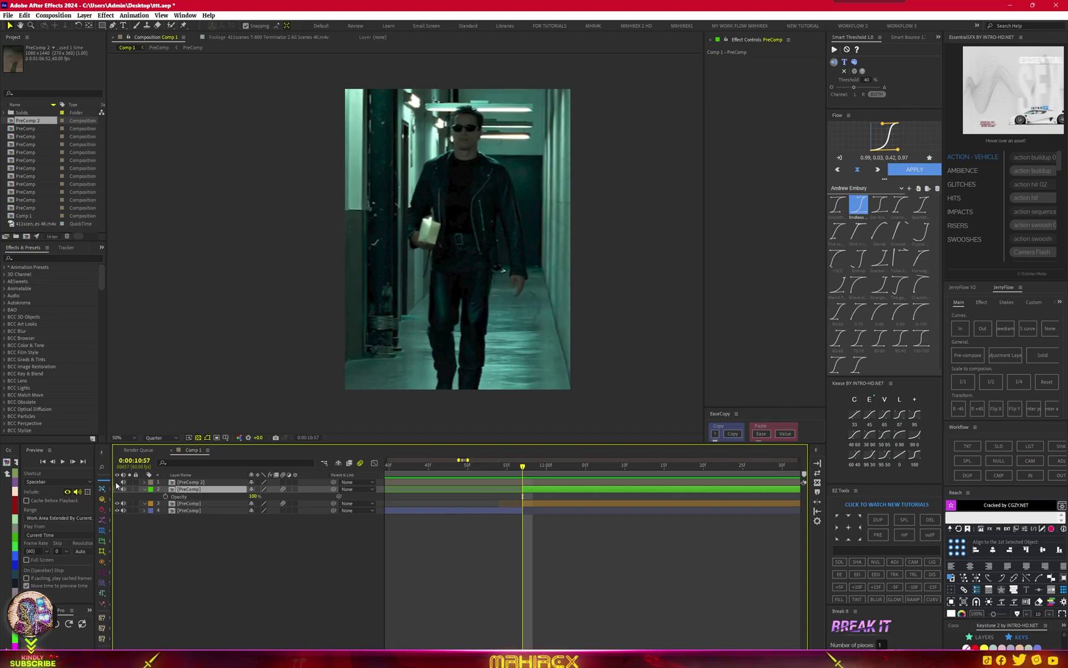
# Turn the PreComp 2 layer's visibility back on and select it.
pyautogui.click(117, 481)
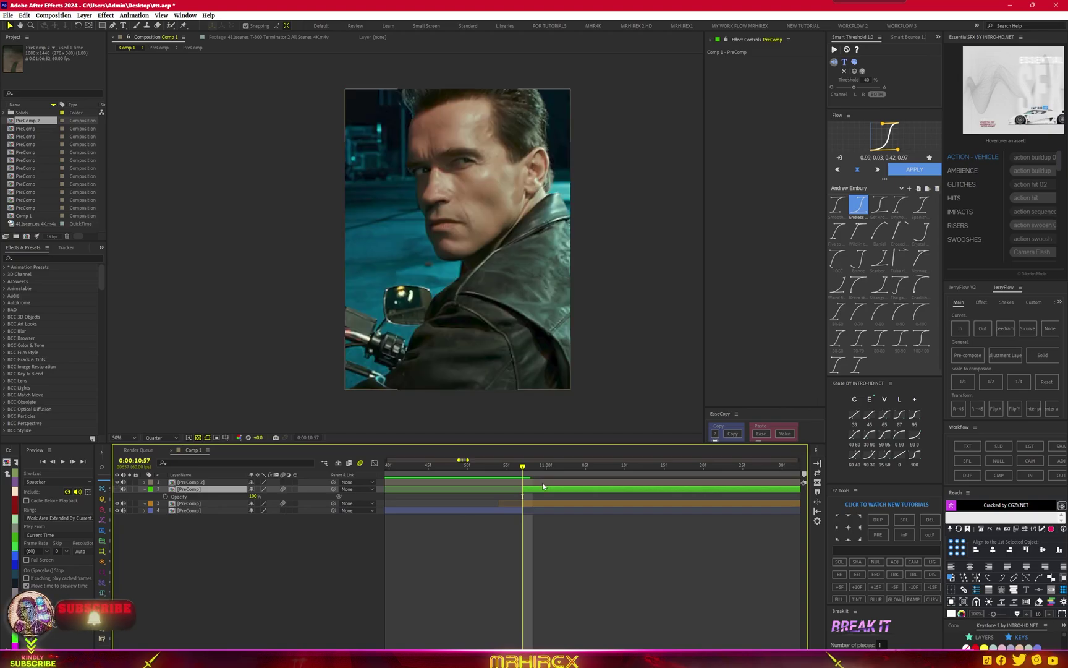
pyautogui.click(542, 482)
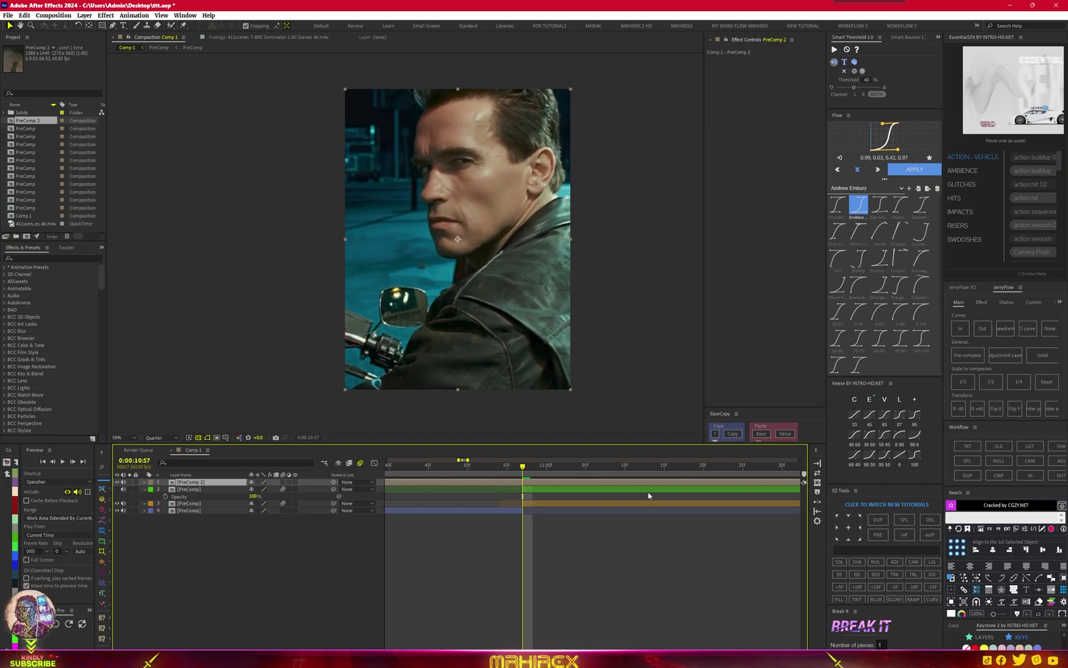
pyautogui.click(117, 482)
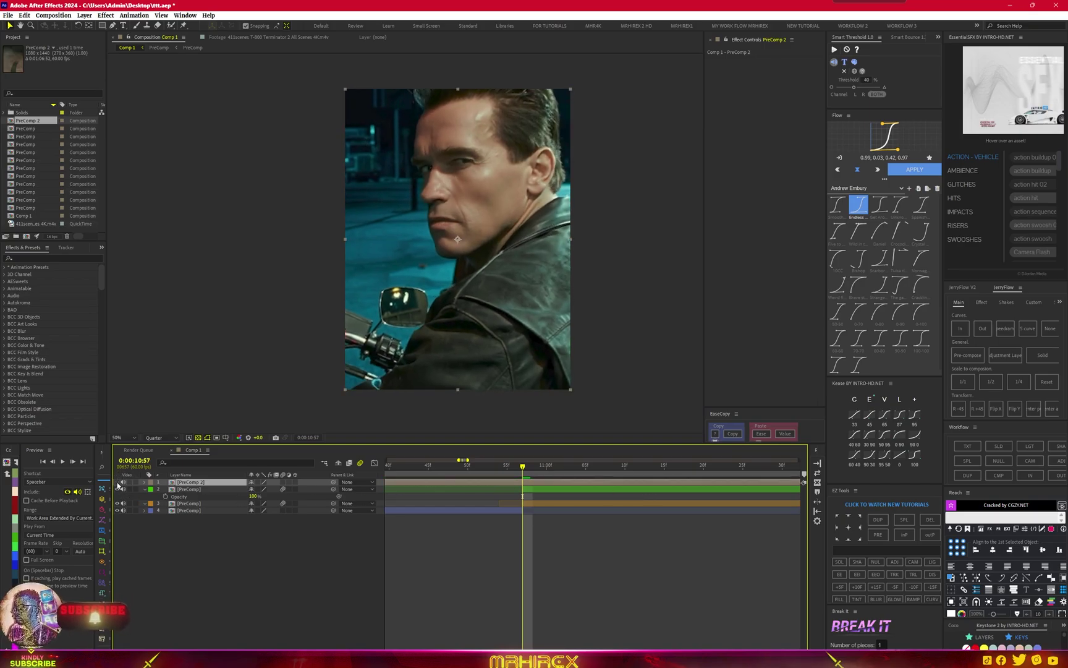
pyautogui.click(510, 492)
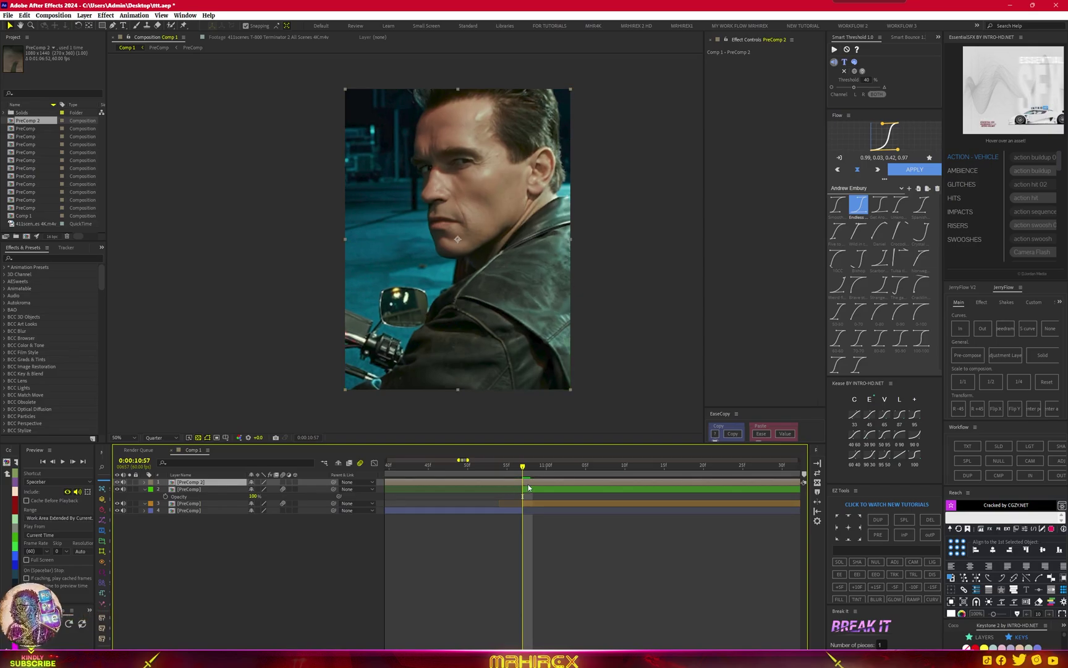
# Duplicate PreComp 2, delete the copy, and move the playhead to 0:00:11:01.
pyautogui.hotkey('ctrl', 'd')
pyautogui.click(512, 489)
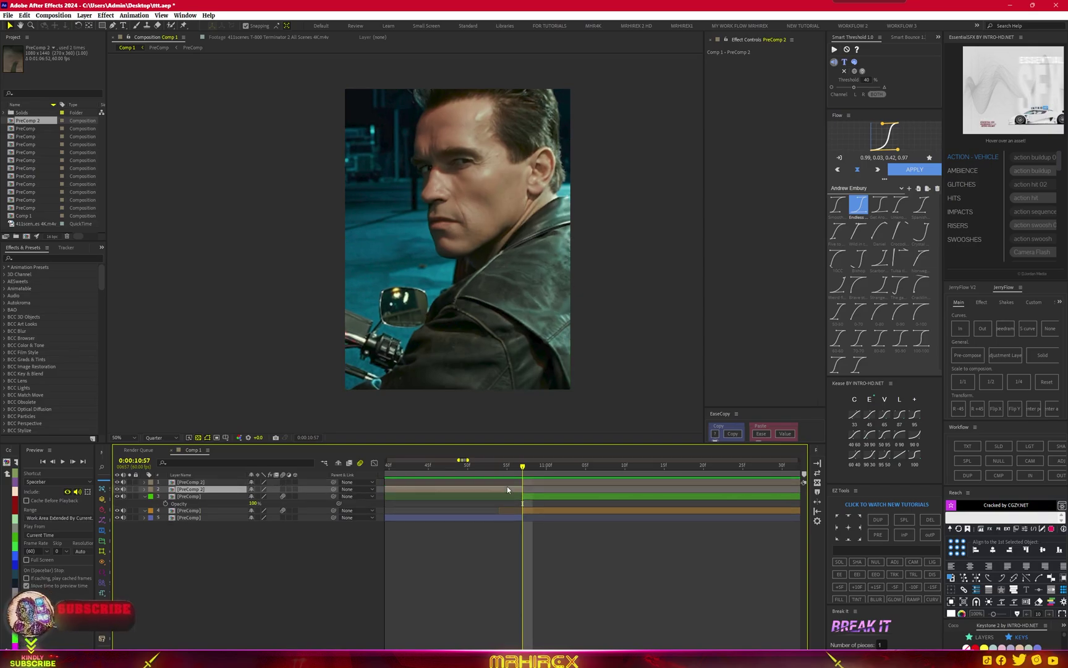
pyautogui.press('Delete')
pyautogui.click(543, 482)
pyautogui.moveTo(521, 469); pyautogui.dragTo(554, 468)
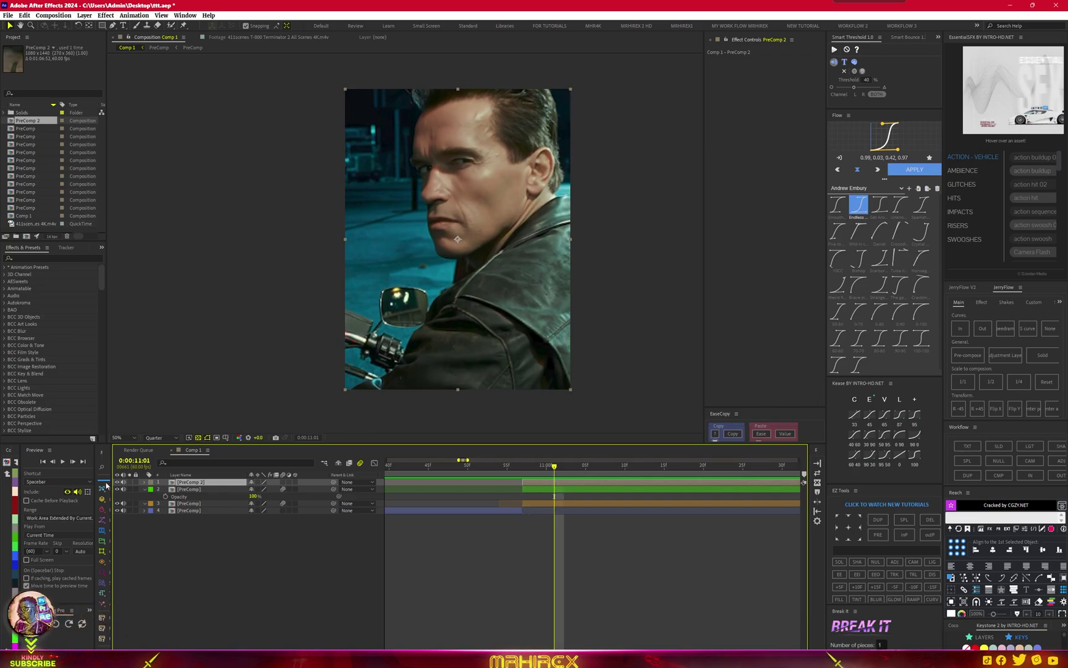
pyautogui.click(127, 485)
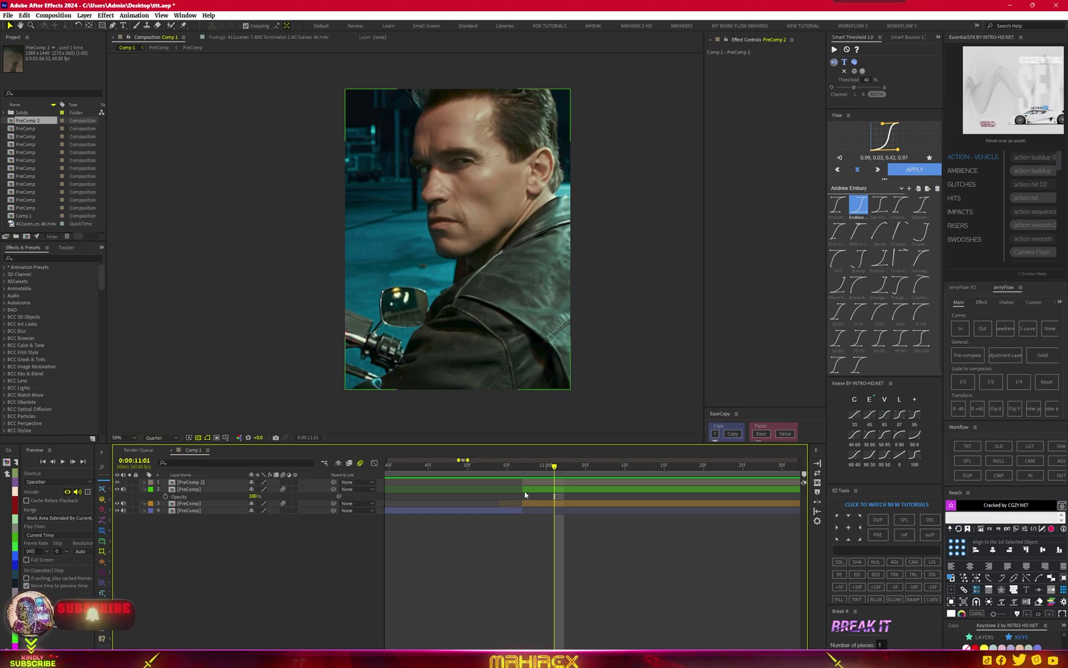
# Open PreComp 2, then its nested PreComp holding the tracked T-800 footage.
pyautogui.doubleClick(569, 483)
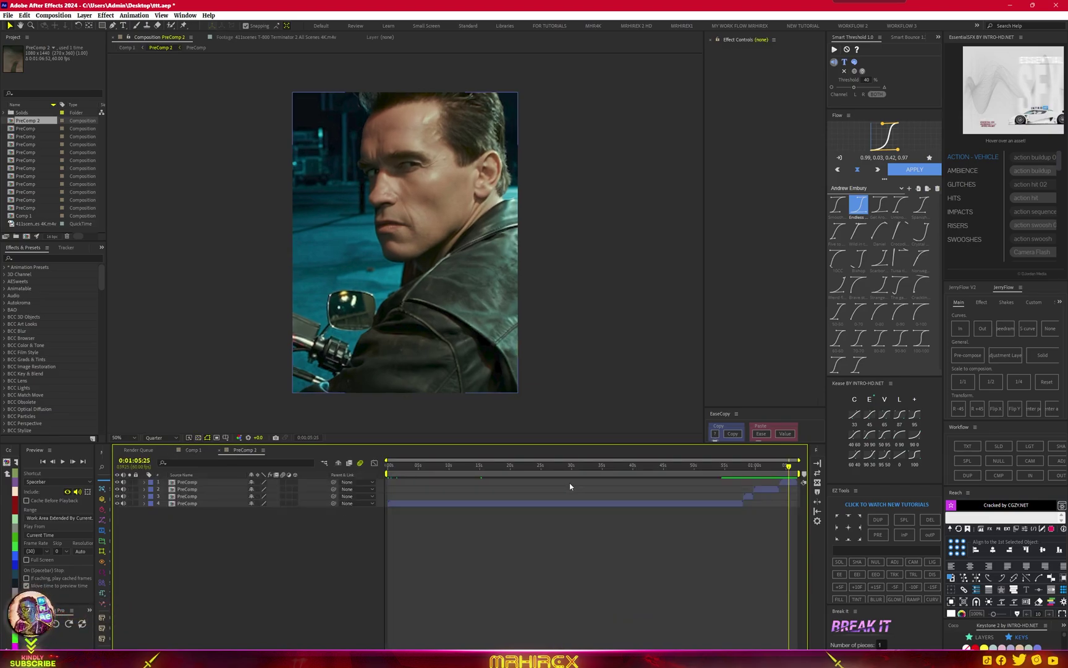
pyautogui.click(789, 483)
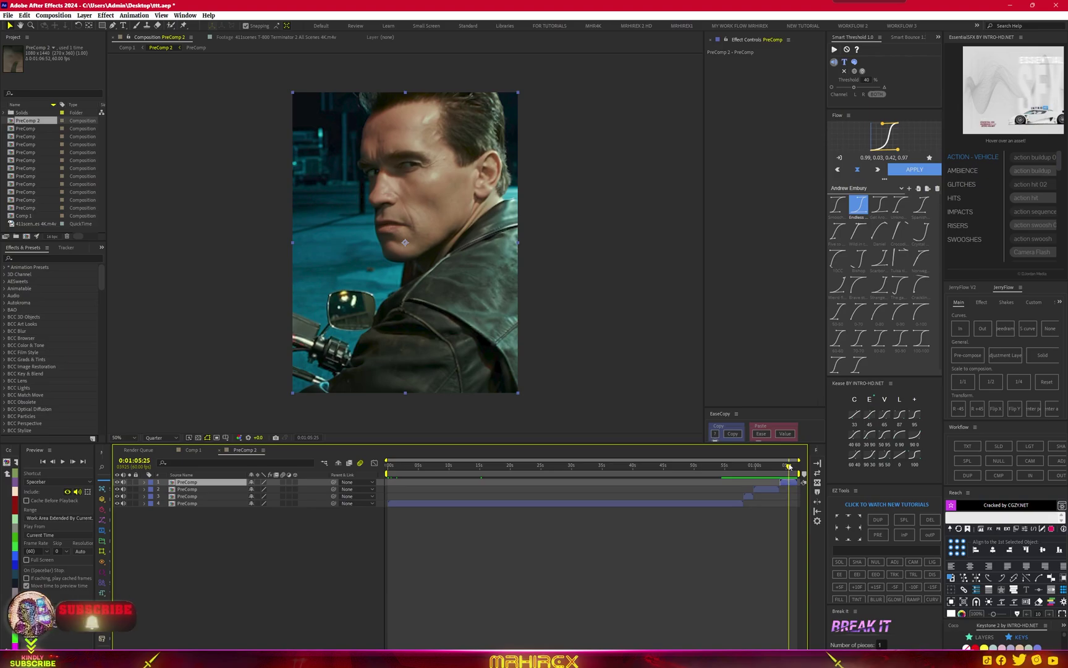
pyautogui.moveTo(789, 466); pyautogui.dragTo(780, 469)
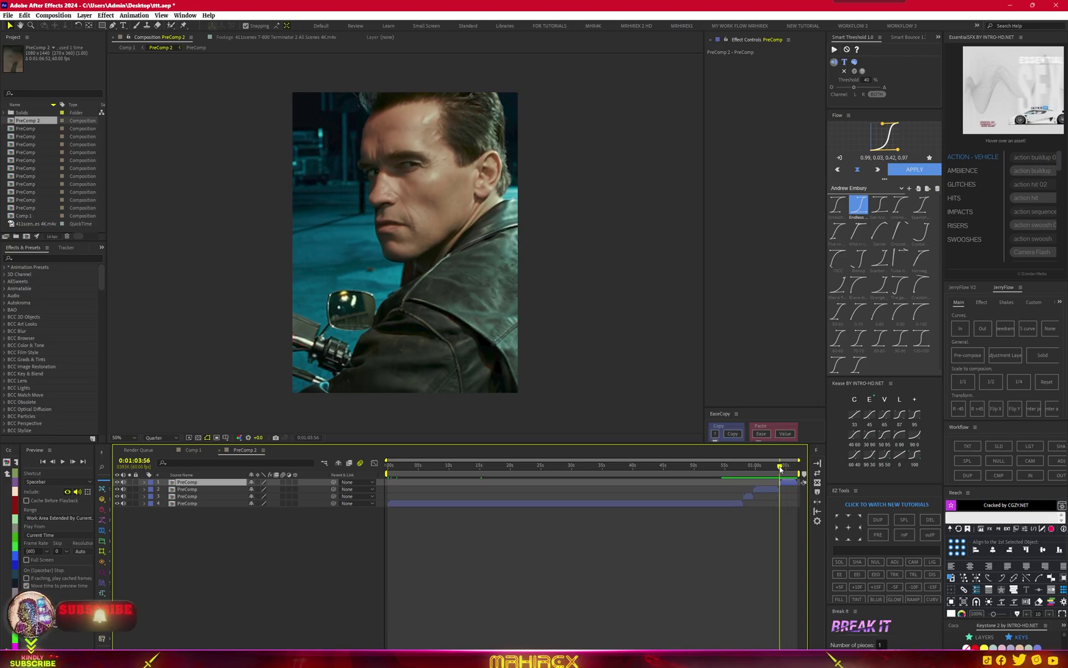
pyautogui.doubleClick(773, 482)
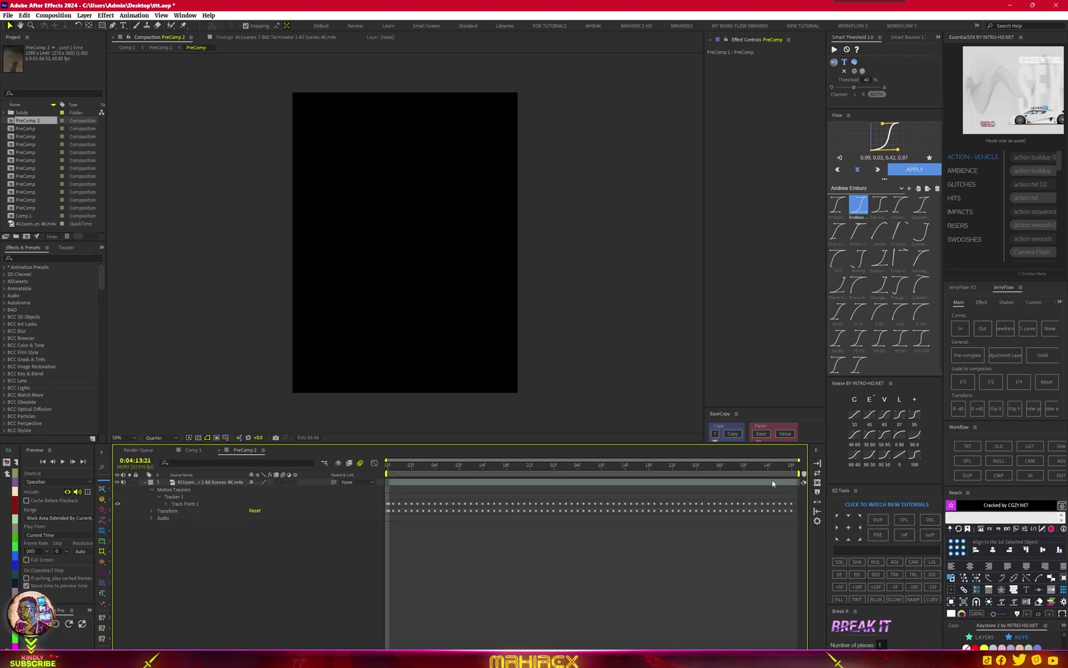
# Step to 0:04:13:23 and switch from the Brush tool to the Roto Brush tool.
pyautogui.click(394, 465)
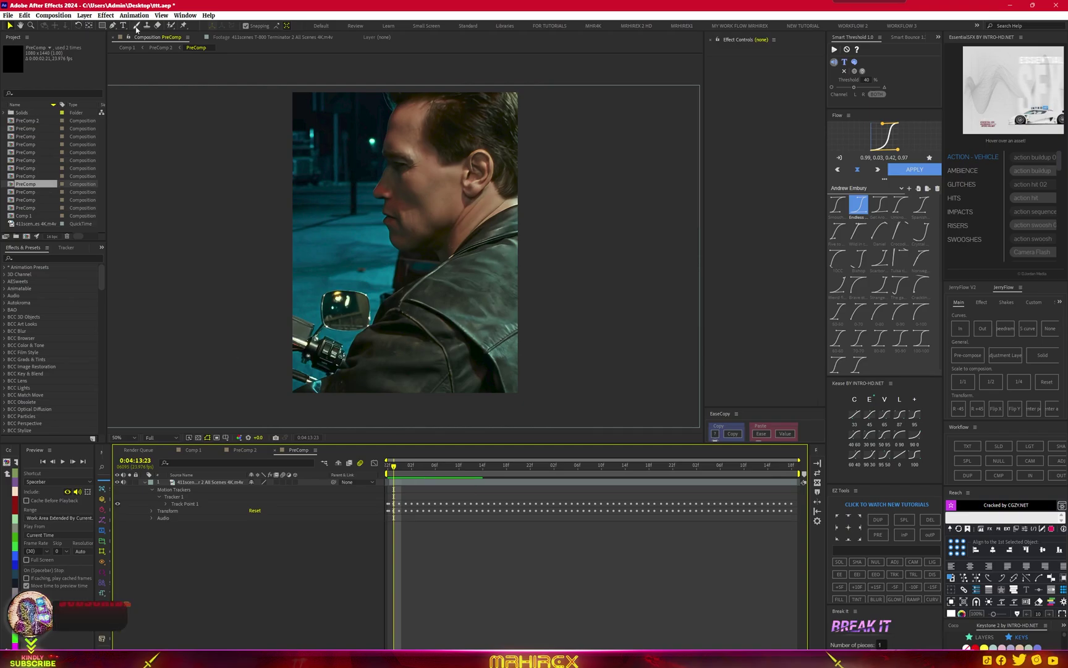
pyautogui.click(174, 28)
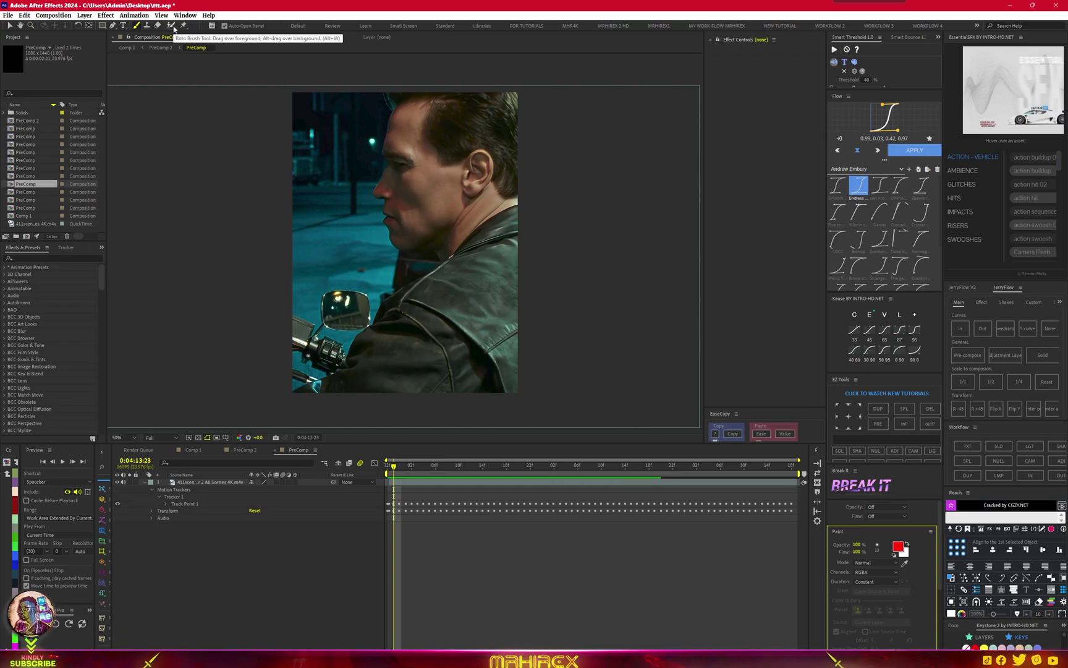
pyautogui.click(172, 27)
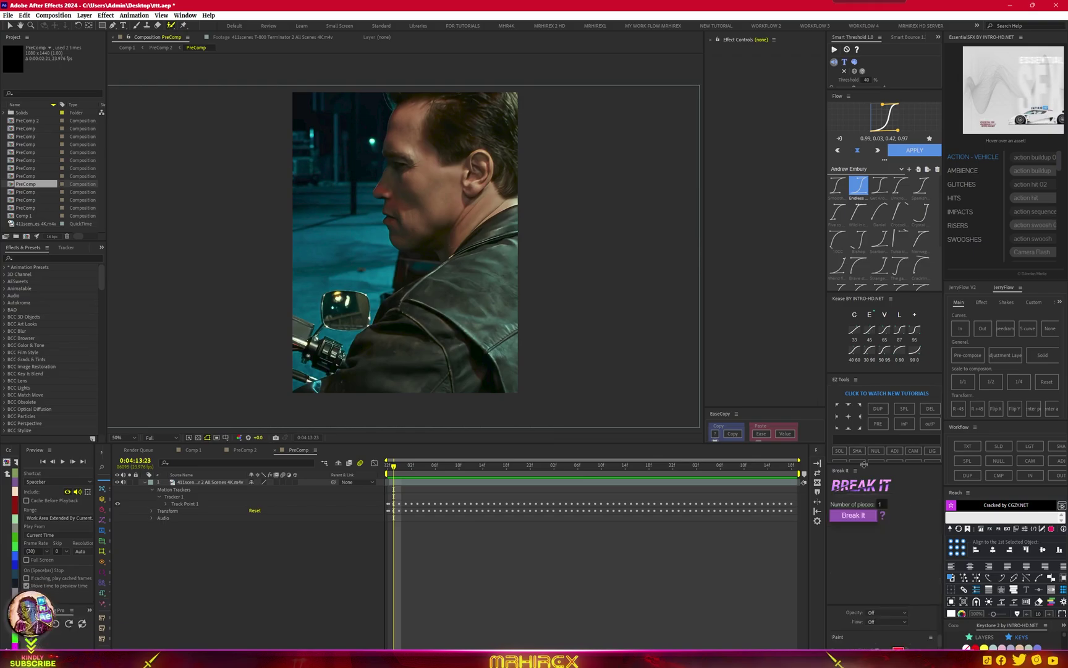
# Enlarge the EZ Tools panel, undock and close the Paint and Brush Dynamics panels, and select the footage layer.
pyautogui.moveTo(863, 464); pyautogui.dragTo(875, 515)
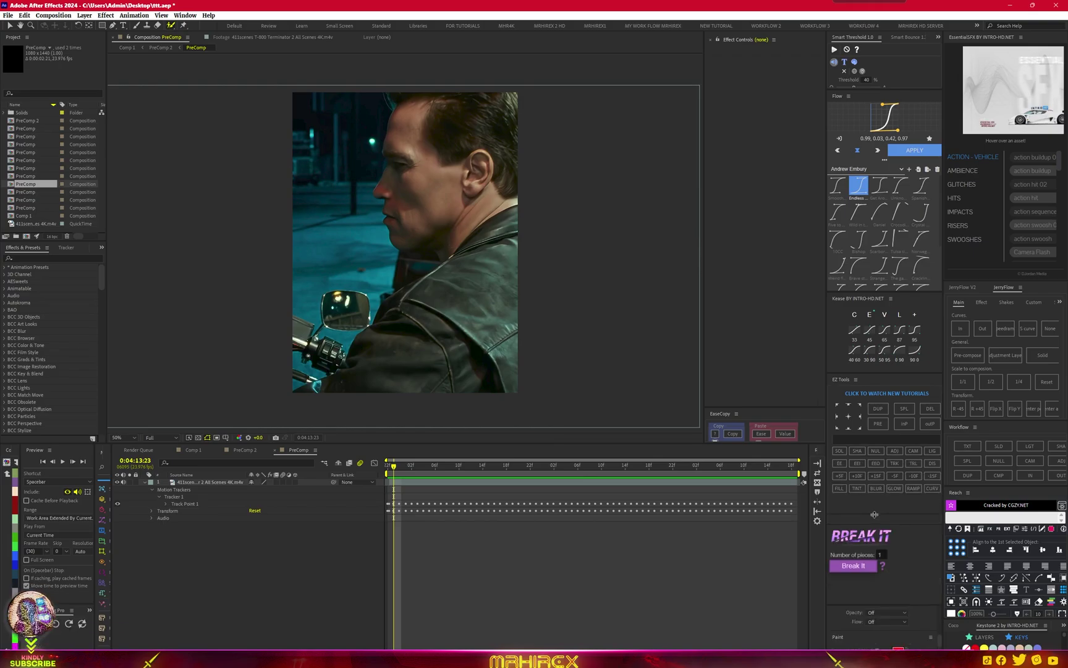
pyautogui.click(930, 637)
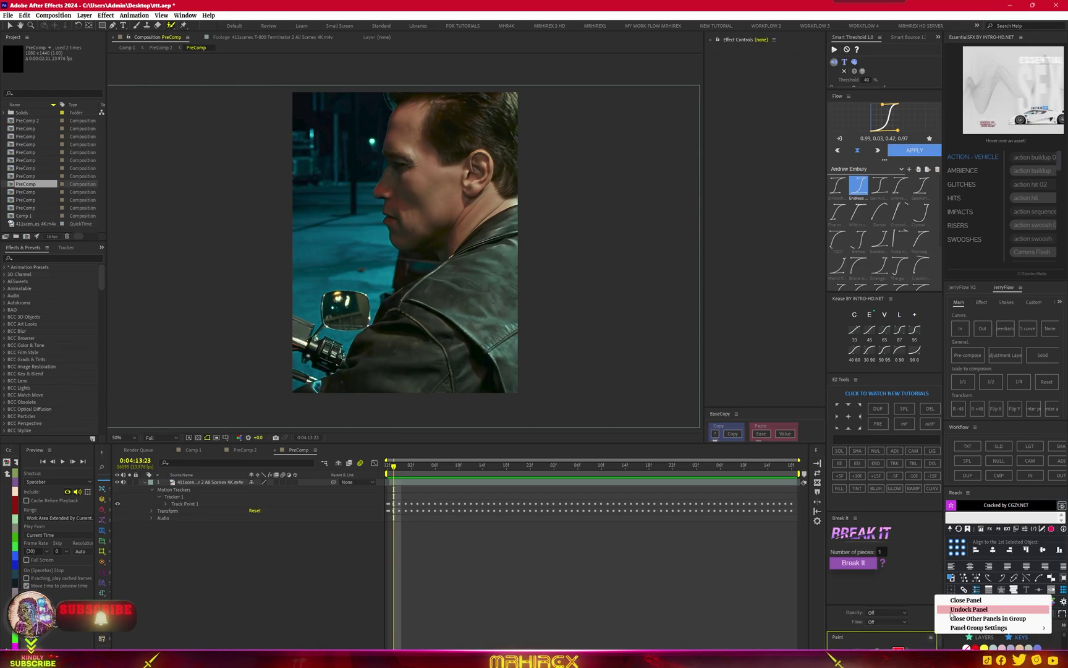
pyautogui.click(950, 614)
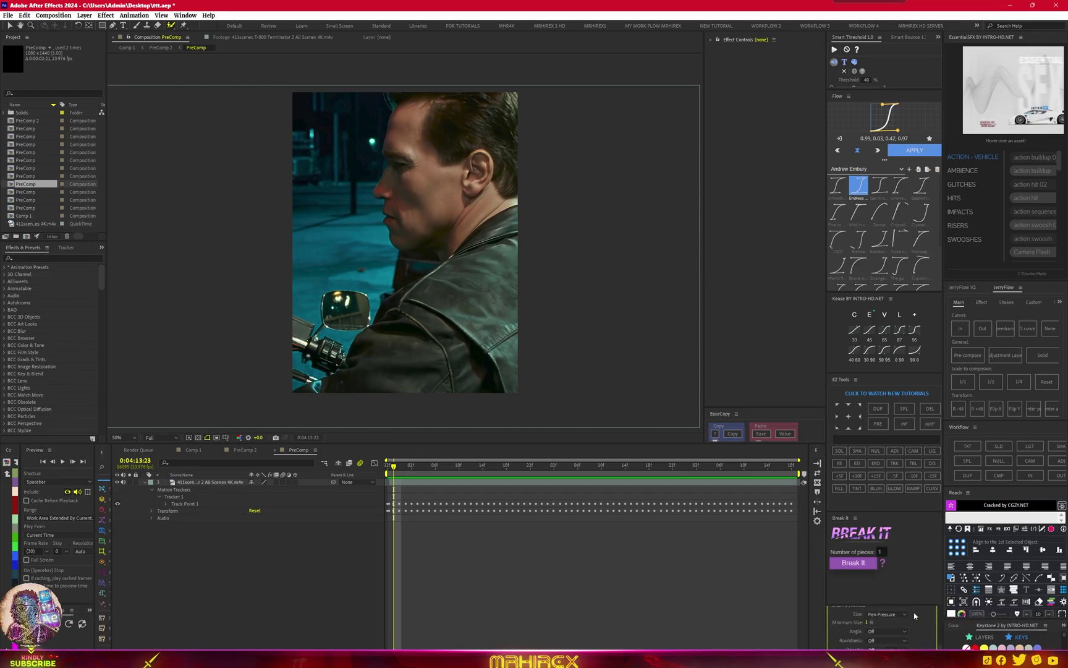
pyautogui.moveTo(898, 605); pyautogui.dragTo(871, 513)
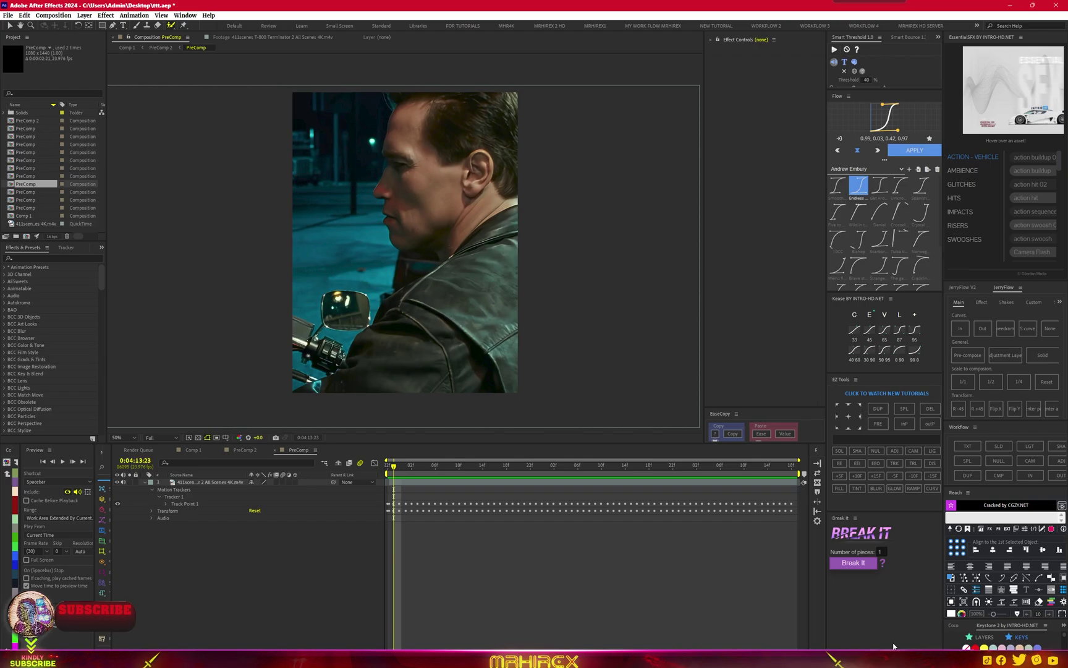
pyautogui.click(402, 285)
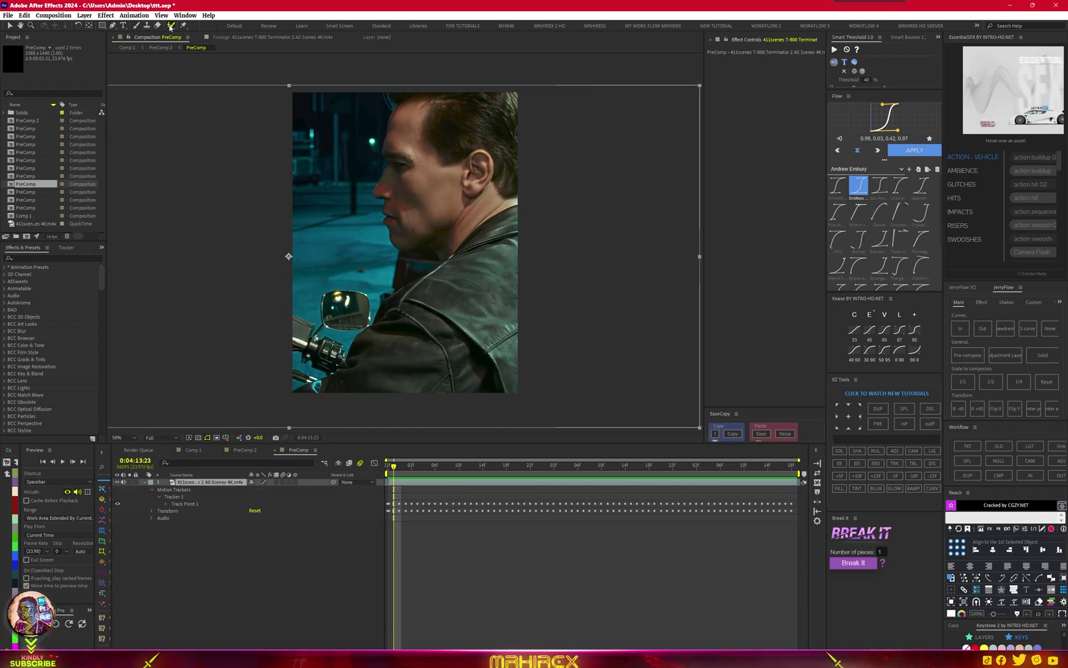
# Open the close-up footage layer in its Layer view at 50% zoom.
pyautogui.click(407, 483)
pyautogui.doubleClick(406, 481)
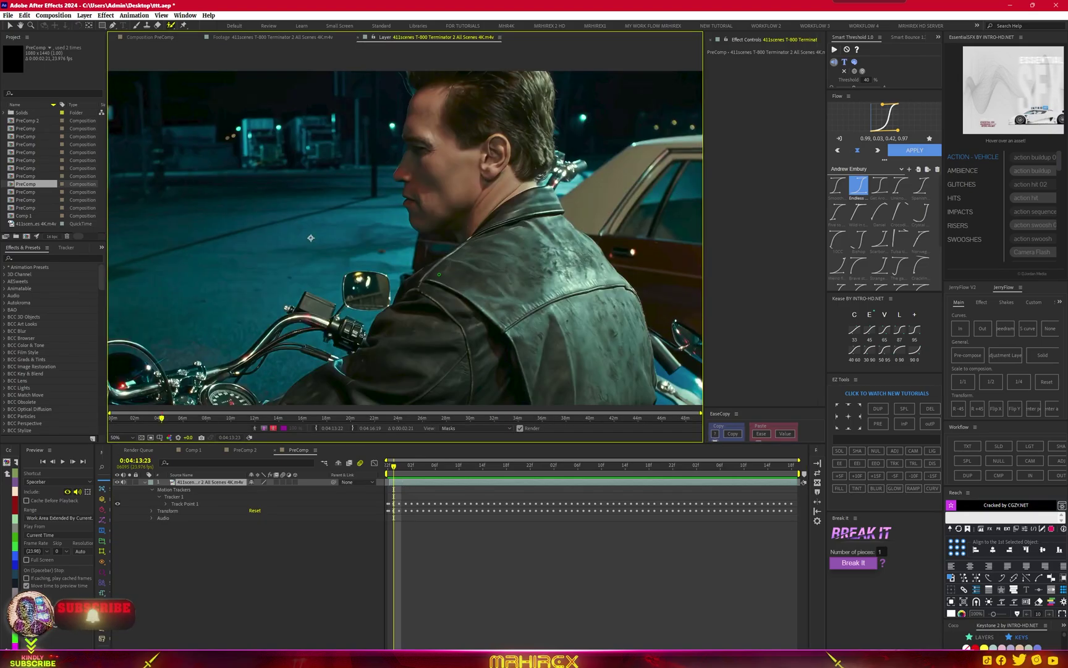
pyautogui.press(',')
pyautogui.press(',')
pyautogui.press(',')
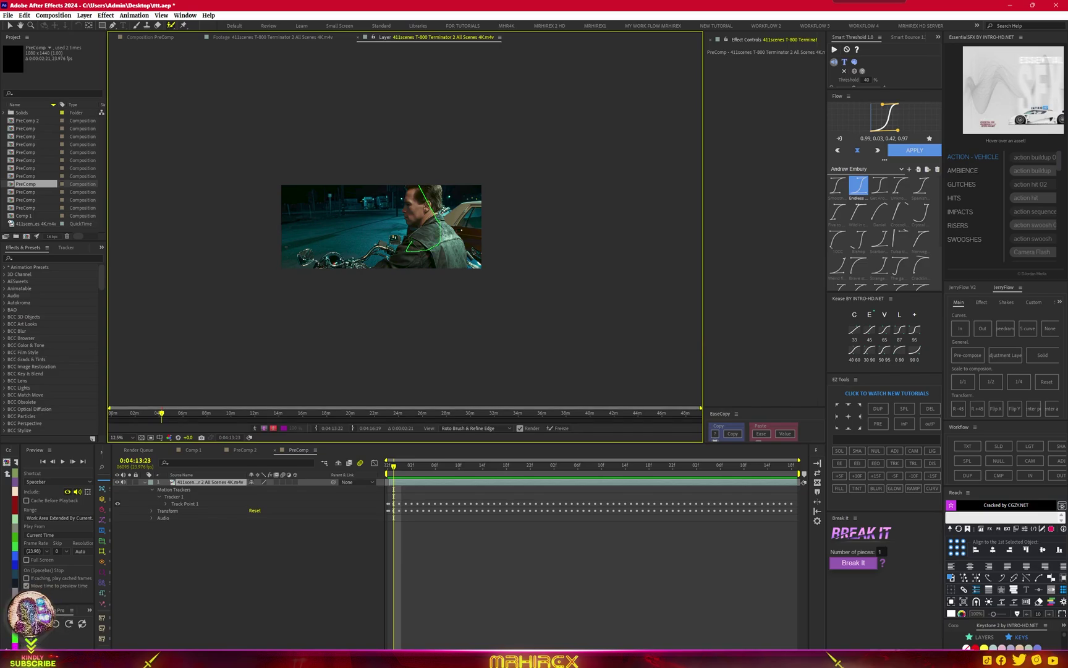
pyautogui.press('.')
pyautogui.press('.')
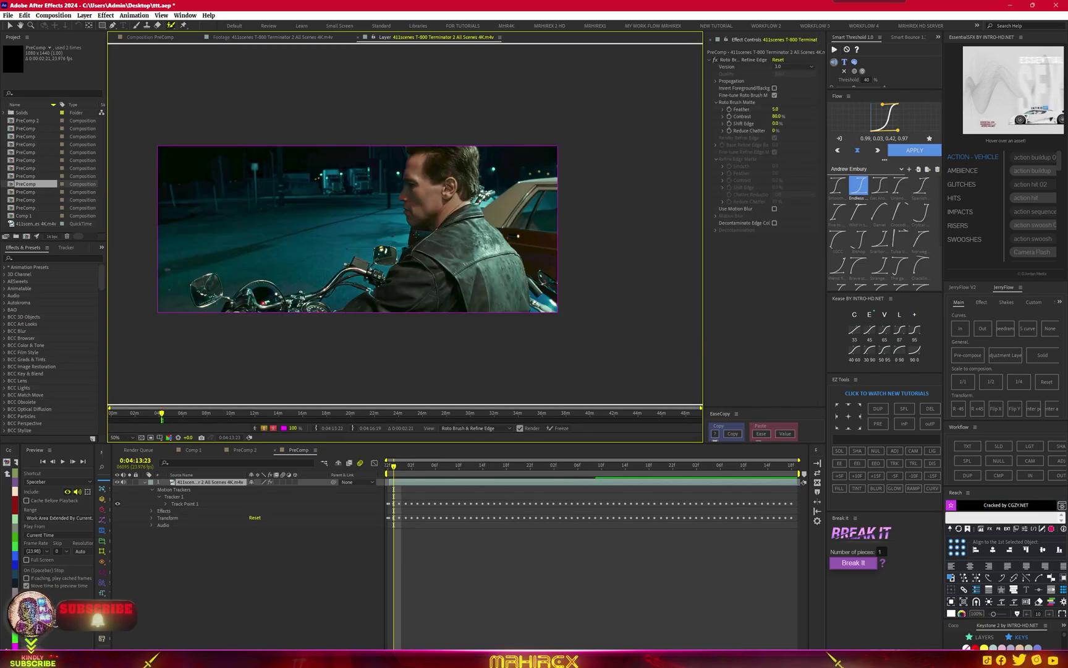
pyautogui.press('.')
pyautogui.press('.')
# Paint Roto Brush strokes removing below the chin and adding the face and jacket, then freeze the matte.
pyautogui.click(473, 153)
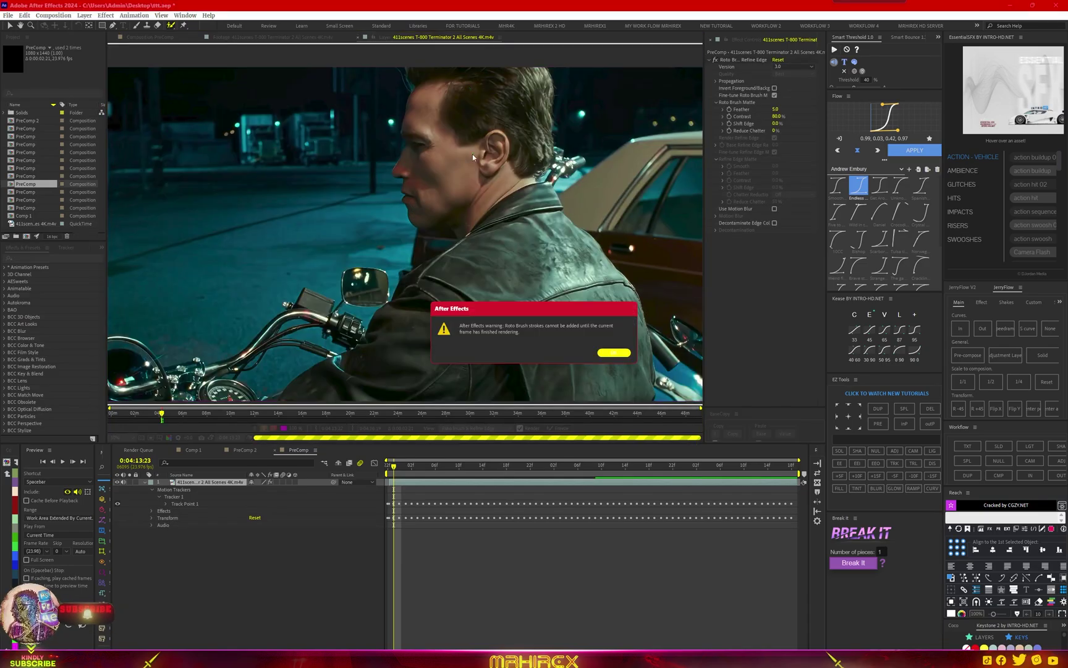
pyautogui.click(614, 353)
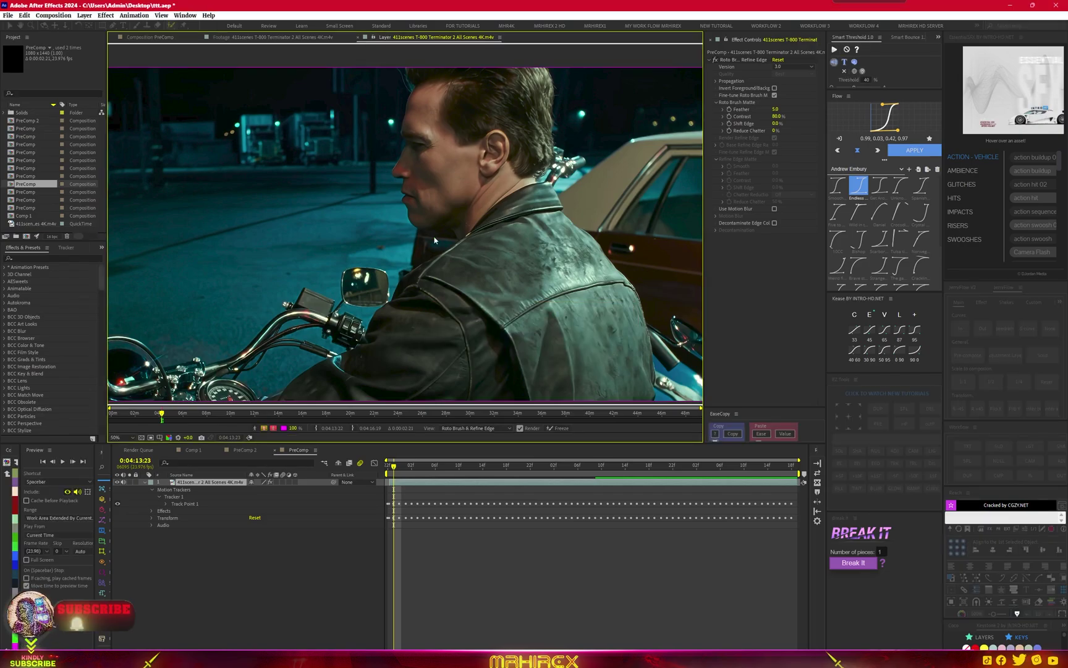
pyautogui.click(434, 236)
pyautogui.click(612, 352)
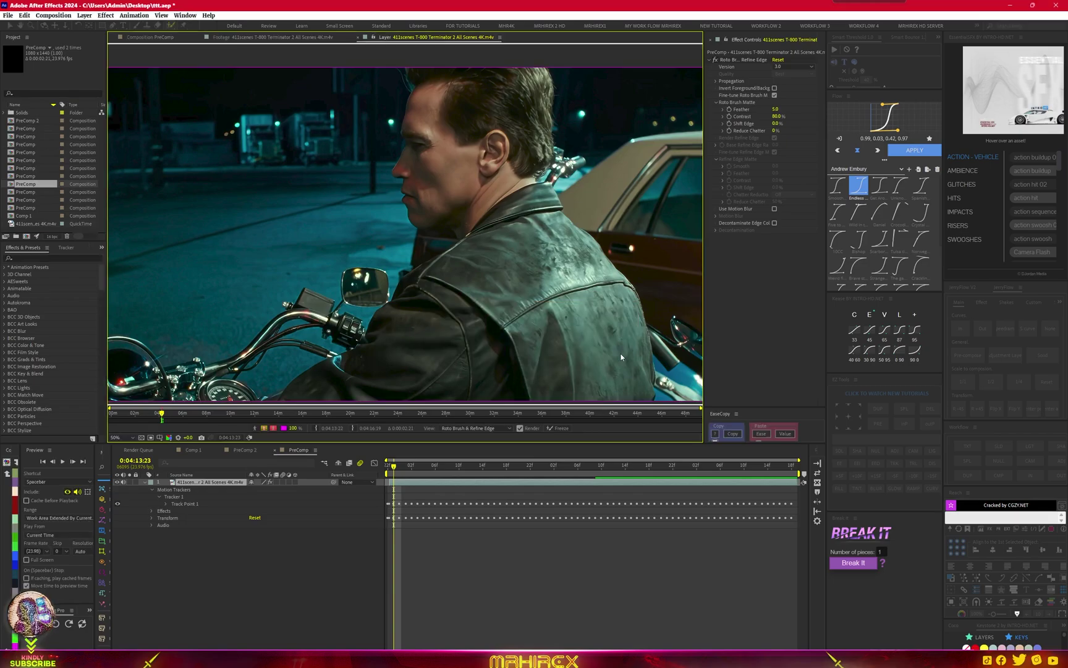
pyautogui.scroll(2, 405, 216)
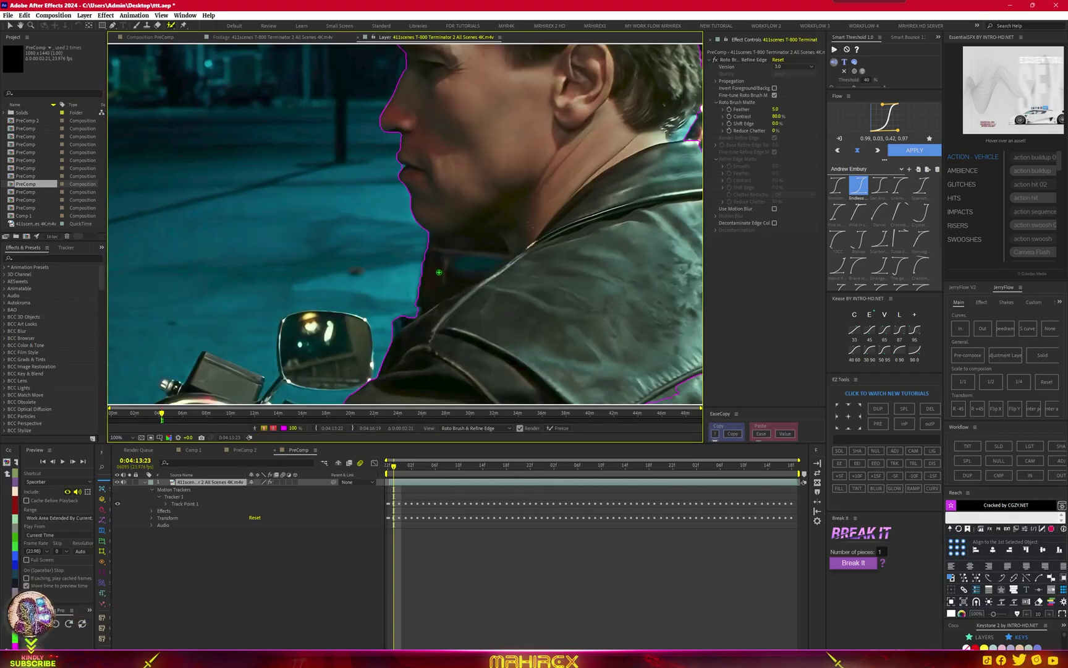
pyautogui.moveTo(423, 242); pyautogui.dragTo(379, 343)
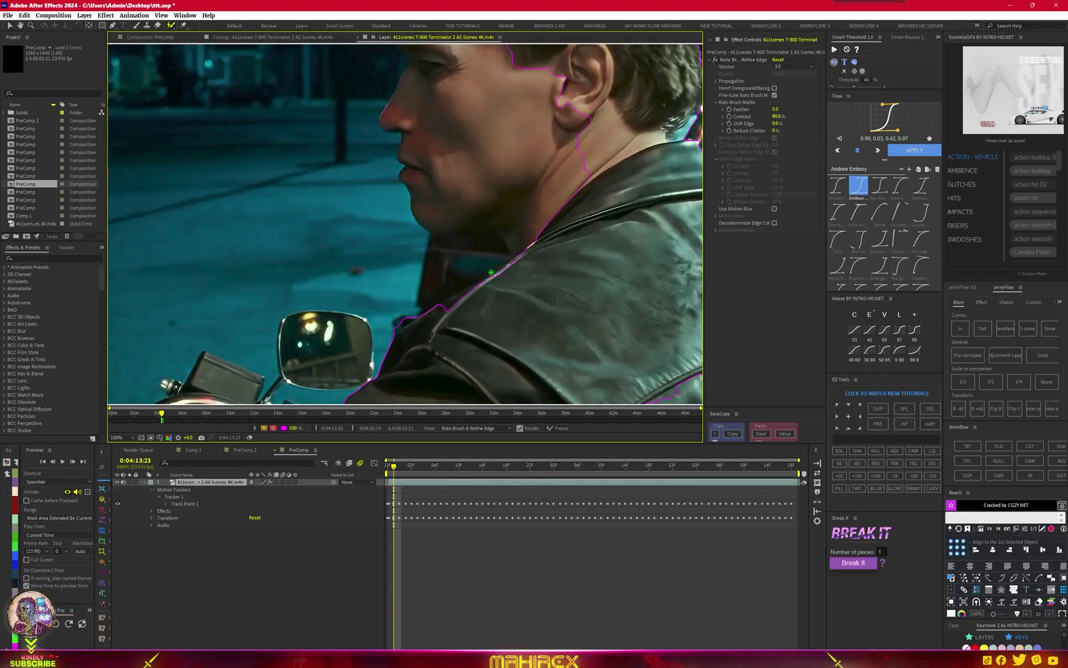
pyautogui.moveTo(524, 234); pyautogui.dragTo(422, 69)
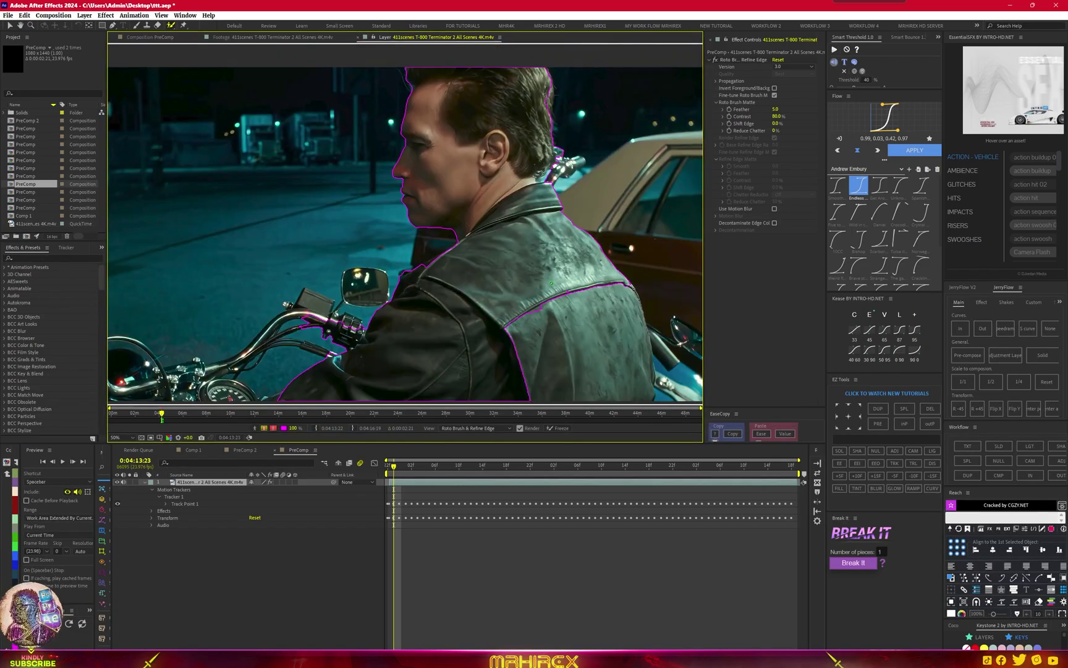
pyautogui.click(560, 428)
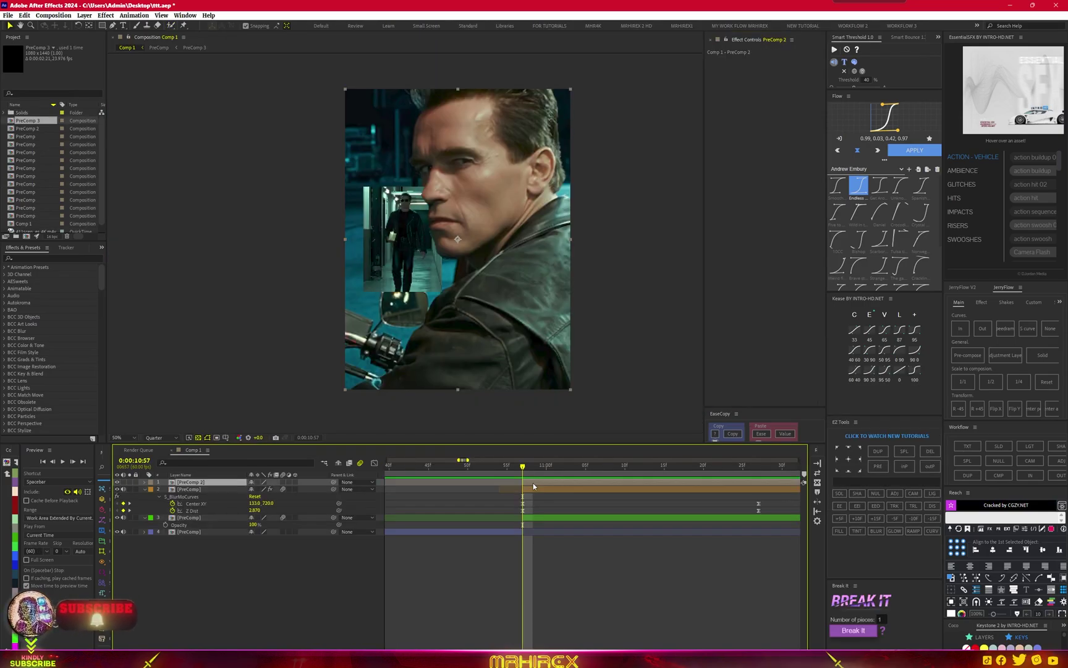
# Apply S_BlurMoCurves to PreComp 2 and at 11:13 set Z Dist to 0.170 with the centre on the corridor figure.
pyautogui.hotkey('ctrl', 'space')
pyautogui.press('Return')
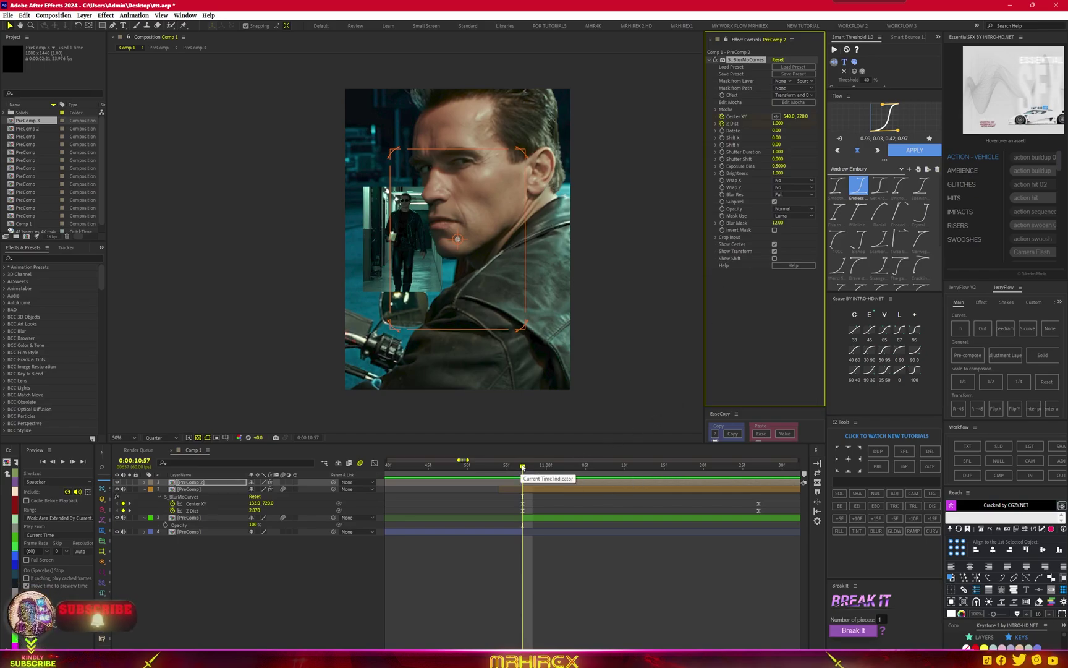
pyautogui.click(658, 476)
pyautogui.moveTo(658, 476); pyautogui.dragTo(649, 476)
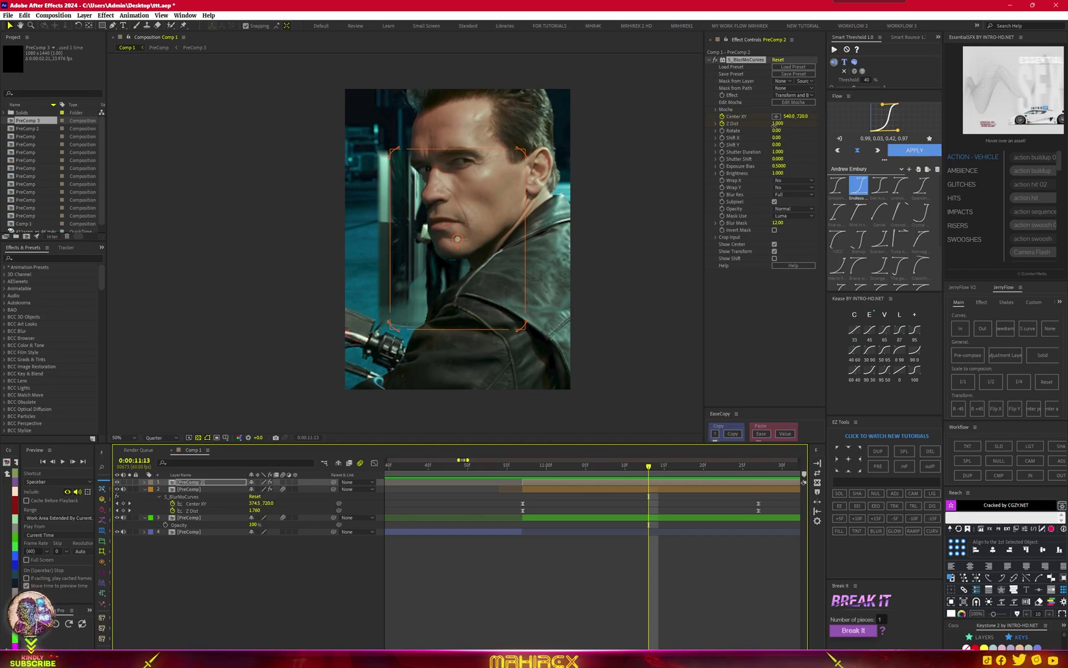
pyautogui.moveTo(775, 124); pyautogui.dragTo(766, 126)
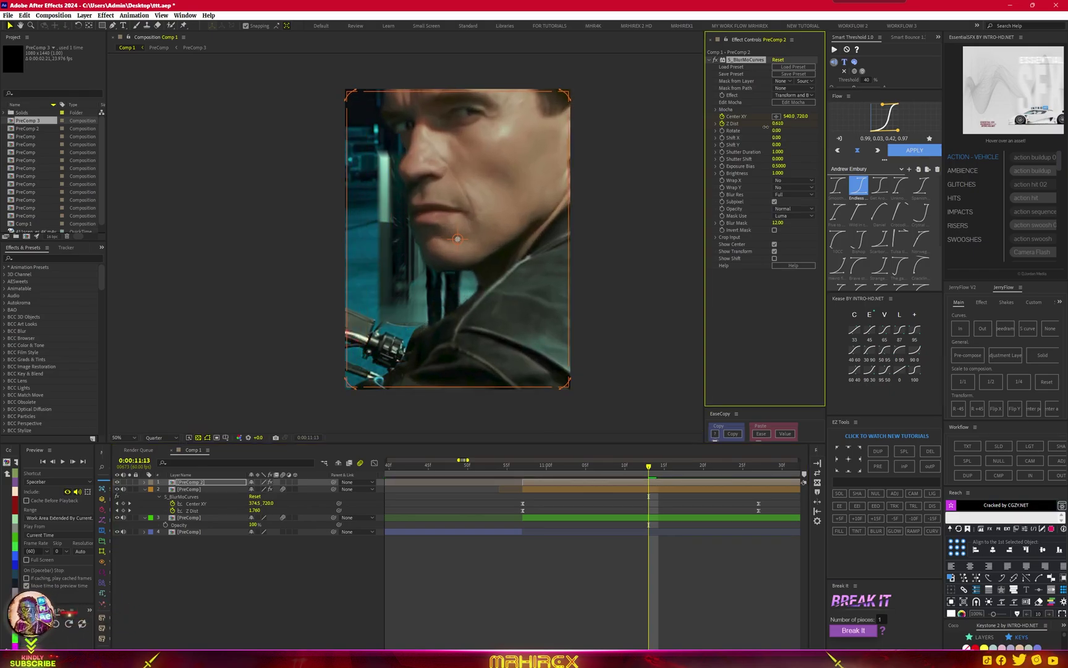
pyautogui.moveTo(786, 116); pyautogui.dragTo(688, 132)
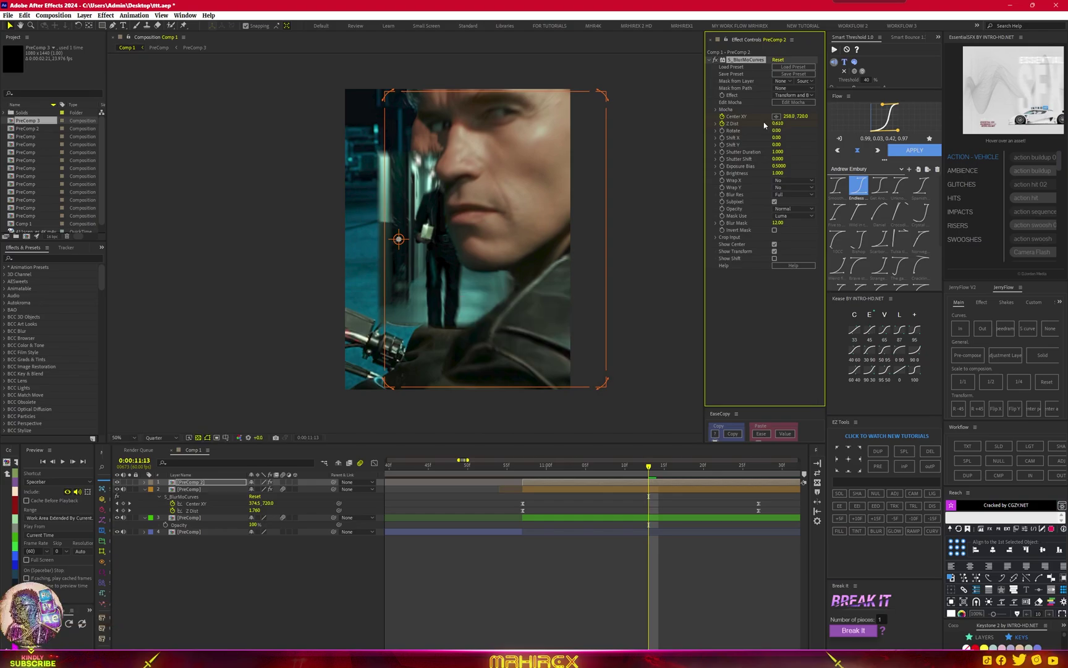
pyautogui.moveTo(777, 123); pyautogui.dragTo(762, 121)
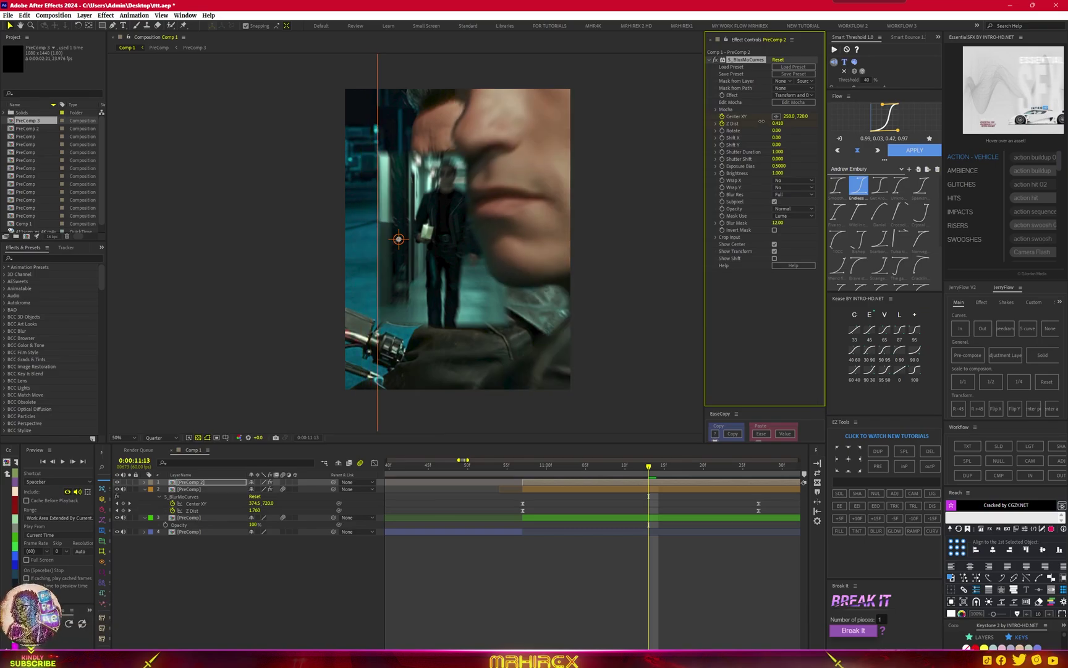
pyautogui.moveTo(762, 121); pyautogui.dragTo(755, 124)
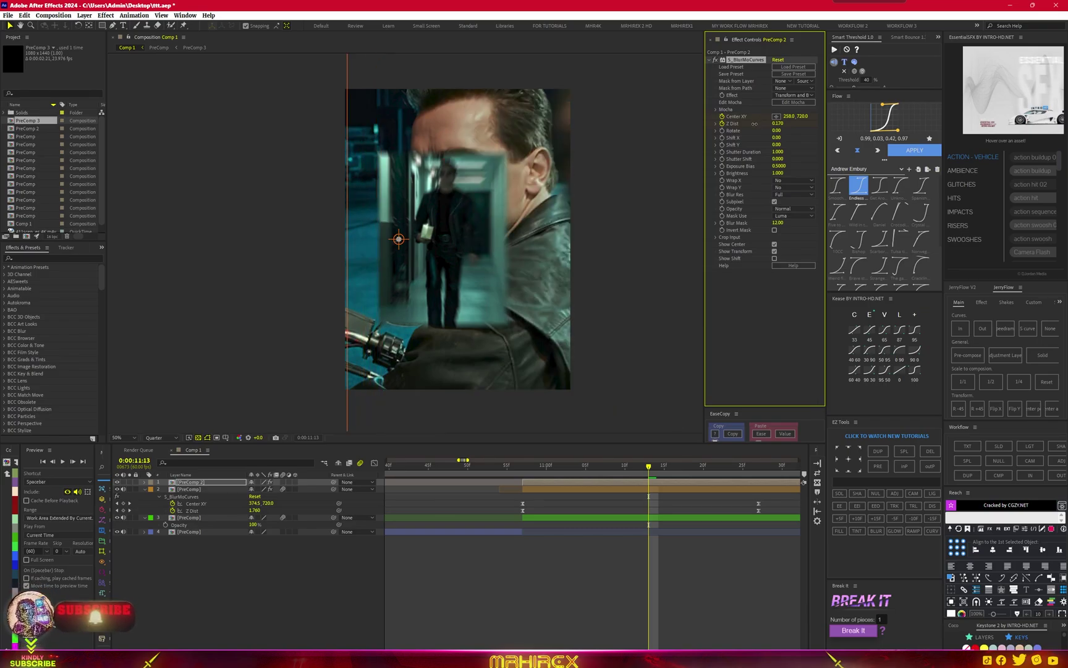
# Ease the Center XY and Z Dist keyframes with Kease and preview the blurred push-in from 10:57.
pyautogui.press('u')
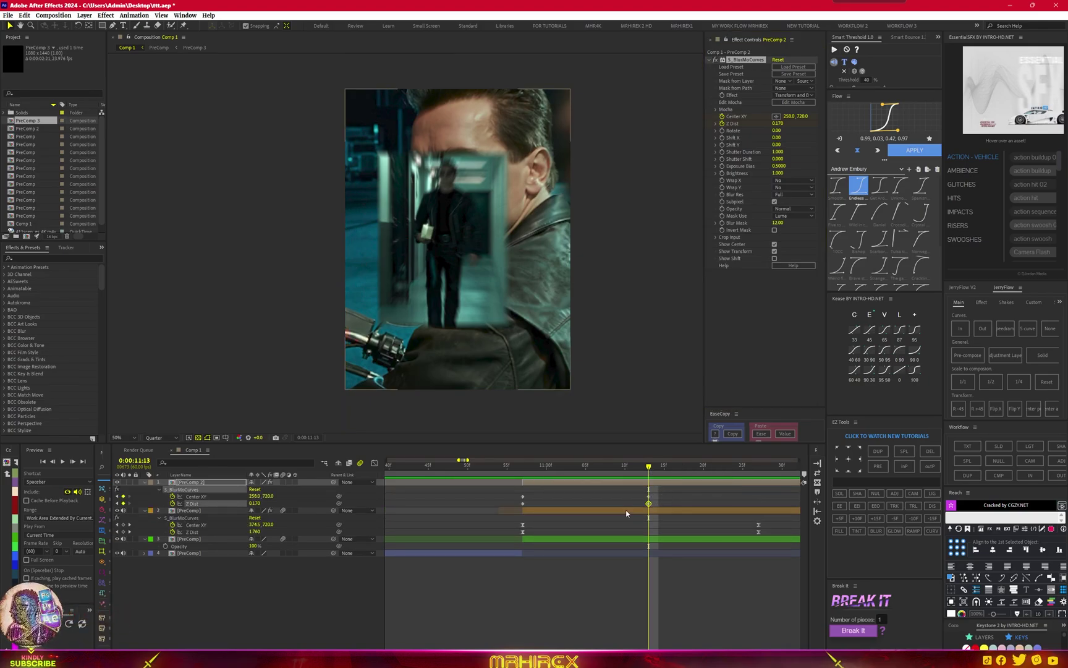
pyautogui.moveTo(643, 491)
pyautogui.mouseDown()
pyautogui.moveTo(653, 508)
pyautogui.moveTo(758, 496)
pyautogui.moveTo(518, 507)
pyautogui.mouseUp()
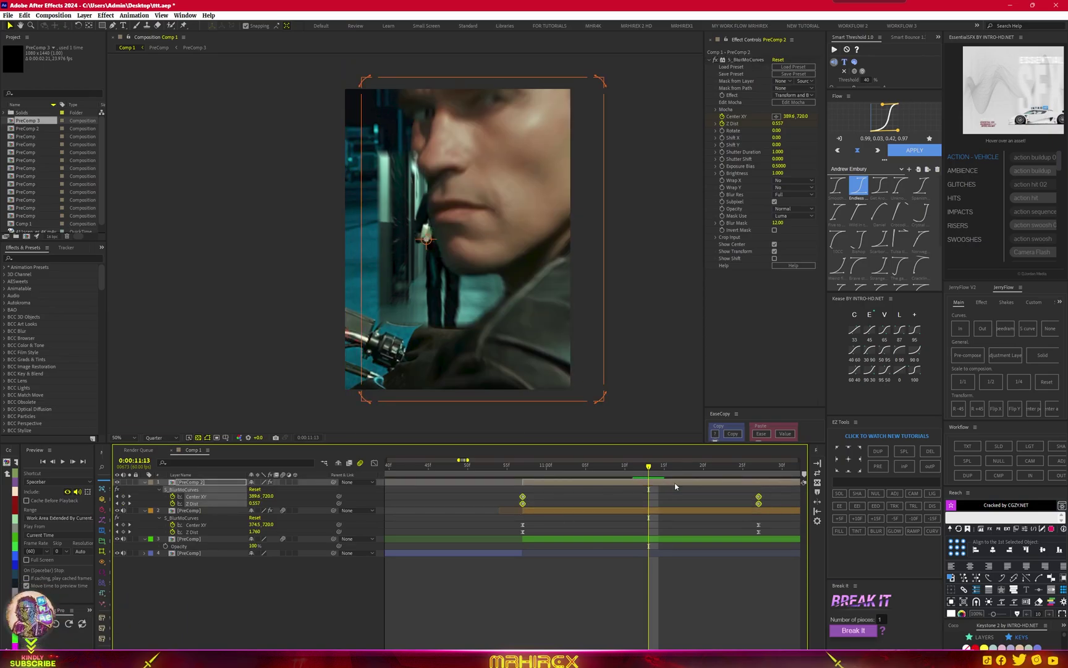
pyautogui.click(886, 330)
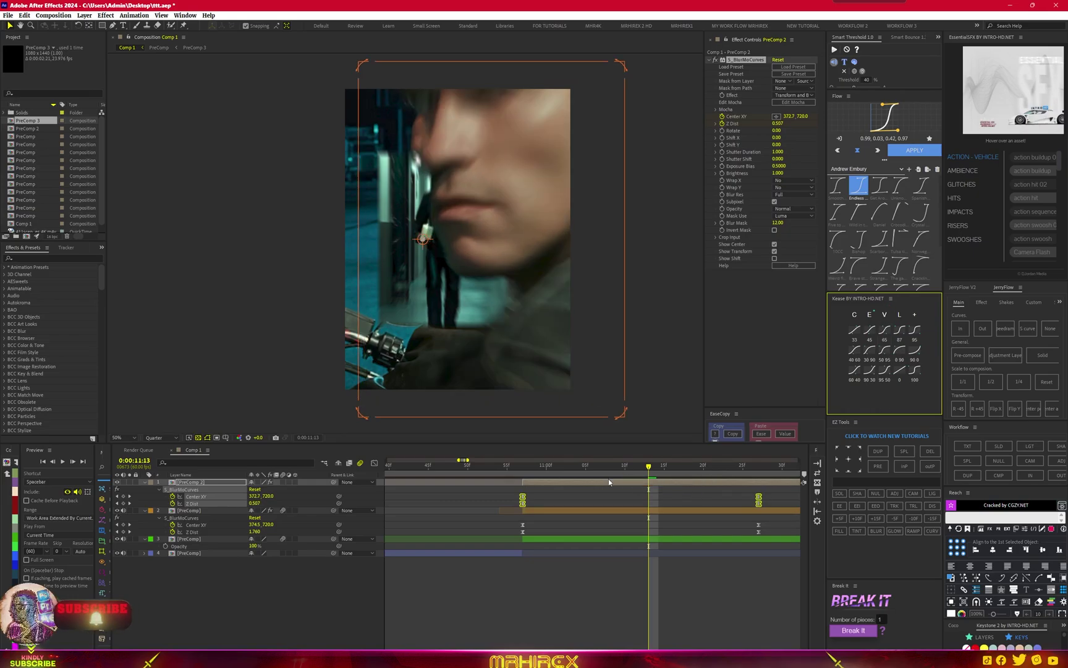
pyautogui.moveTo(519, 468); pyautogui.dragTo(751, 473)
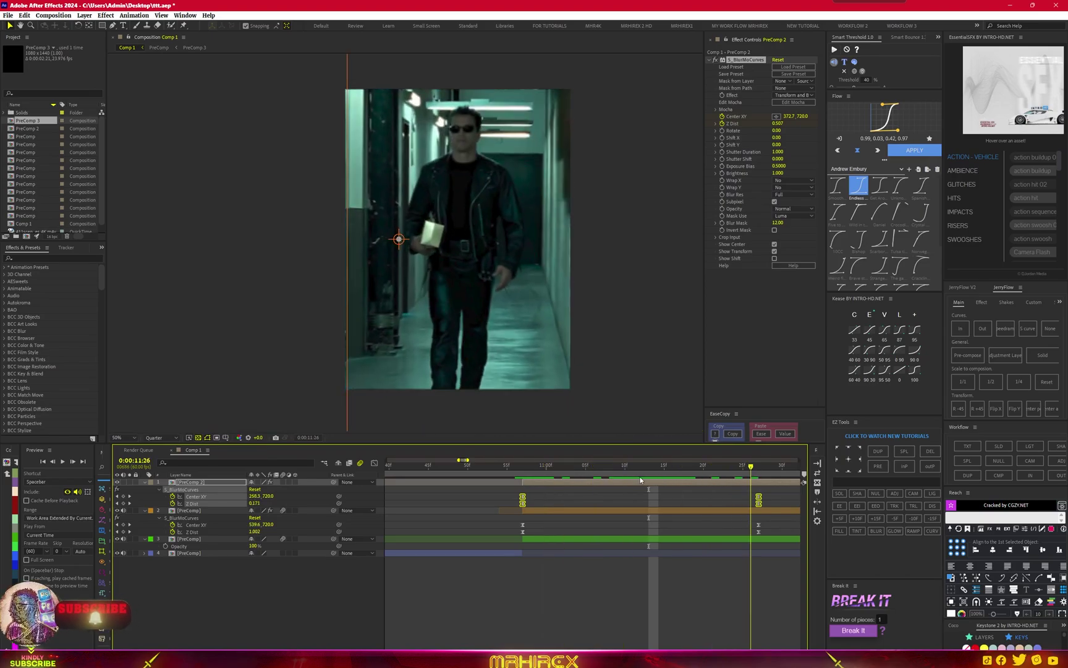
pyautogui.moveTo(751, 473); pyautogui.dragTo(521, 492)
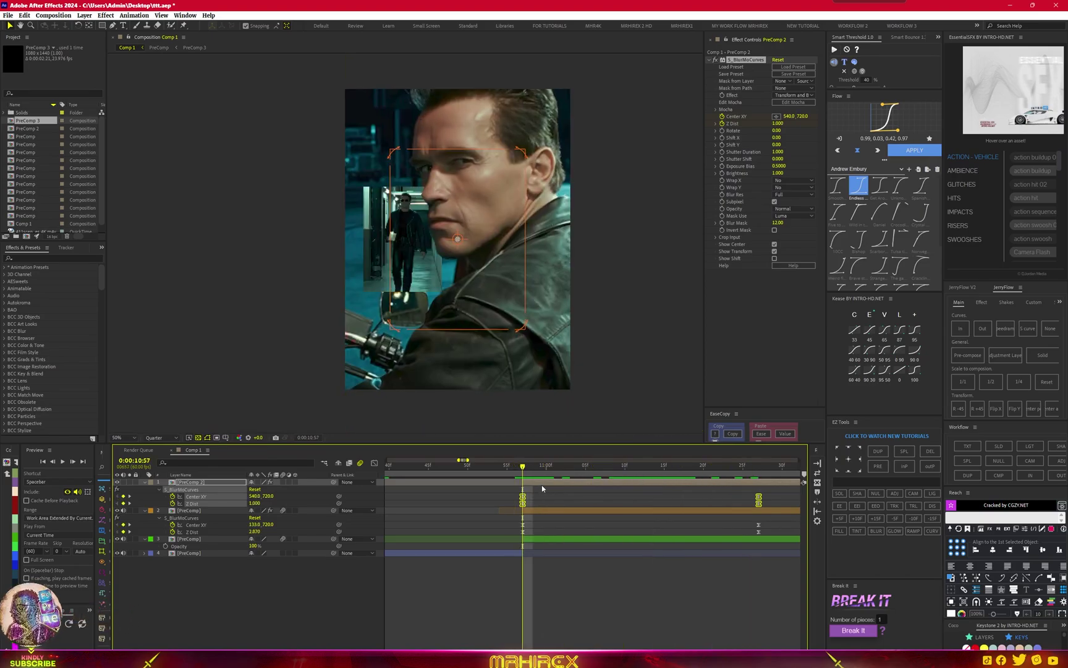
pyautogui.click(539, 482)
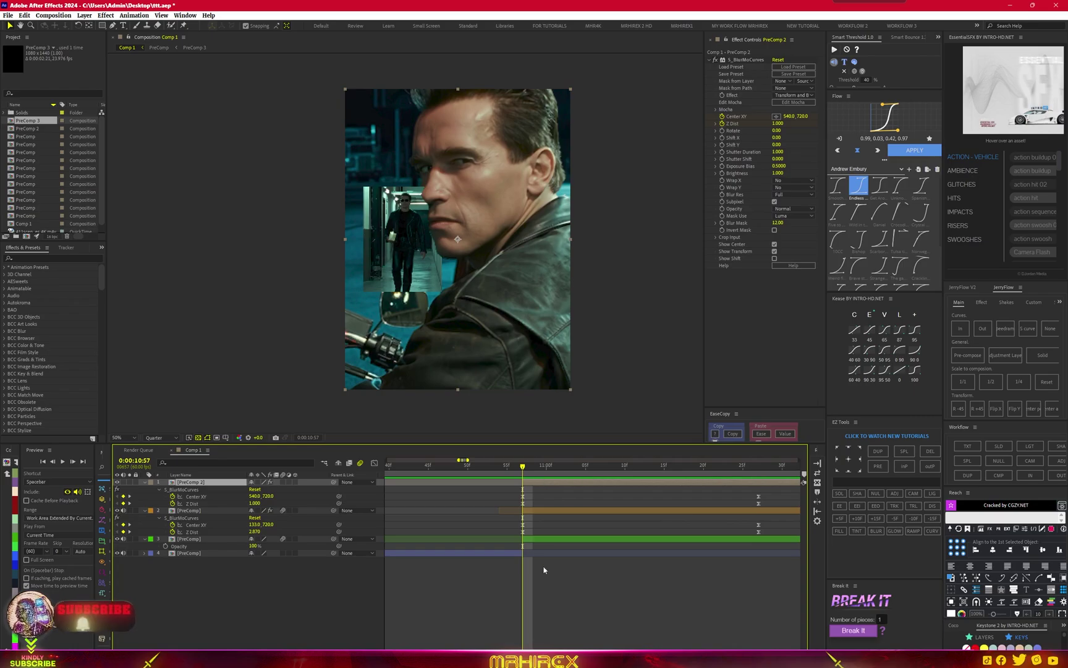
pyautogui.moveTo(523, 468)
pyautogui.mouseDown()
pyautogui.moveTo(625, 468)
pyautogui.moveTo(522, 489)
pyautogui.mouseUp()
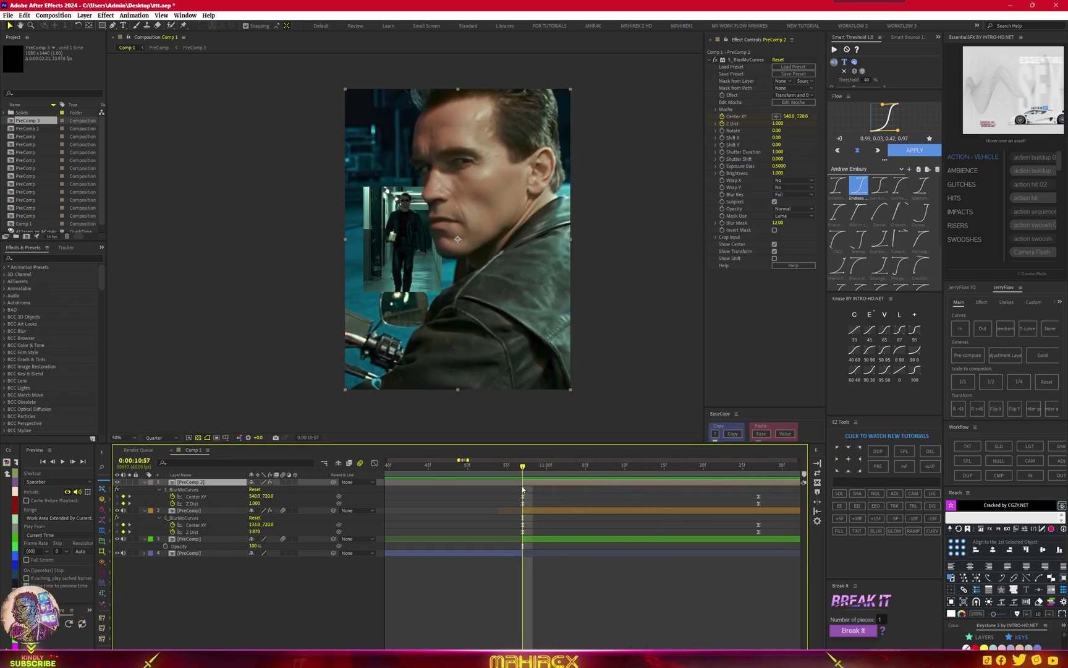
pyautogui.click(548, 540)
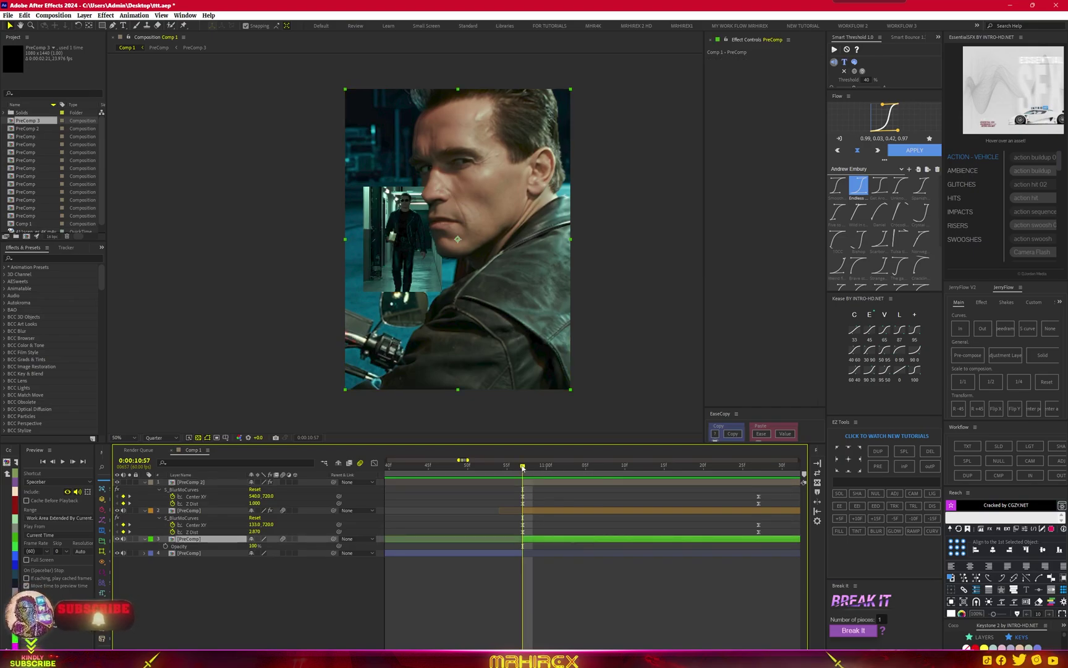
# Keyframe layer 3's Opacity from 100% at 11:03 to 0%, moving the end keyframe later for a slower fade.
pyautogui.moveTo(523, 468); pyautogui.dragTo(565, 468)
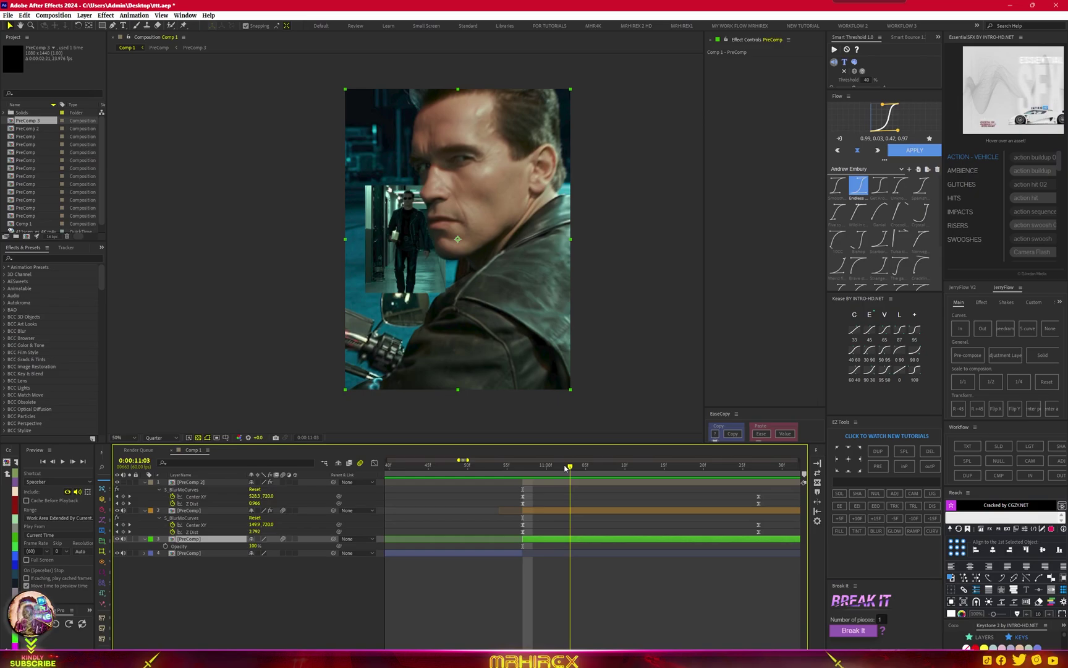
pyautogui.click(144, 538)
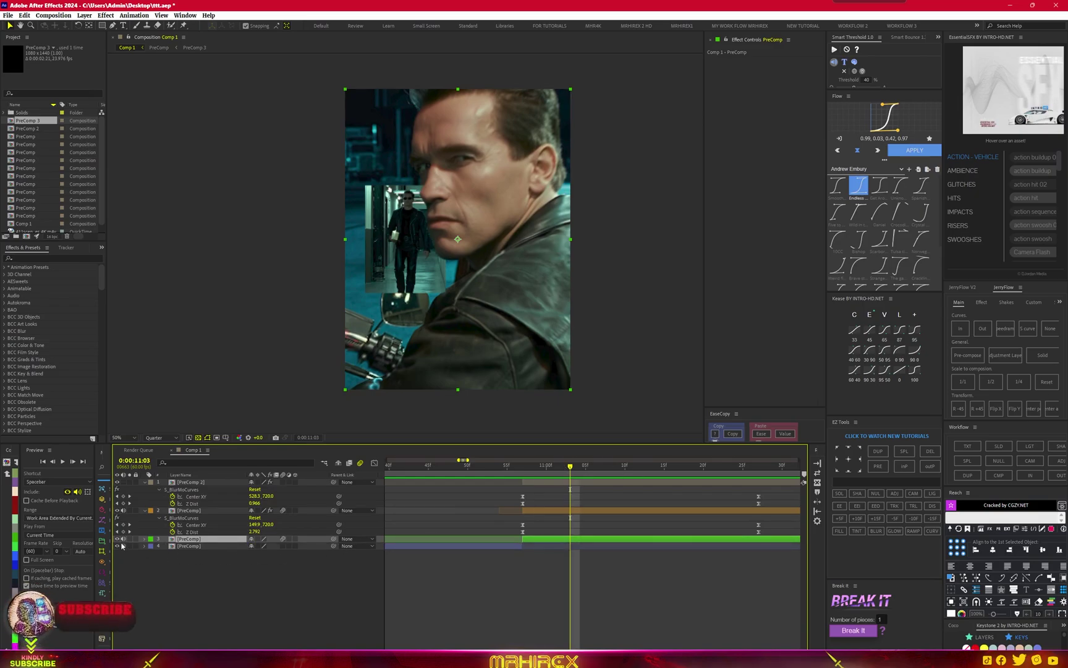
pyautogui.press('t')
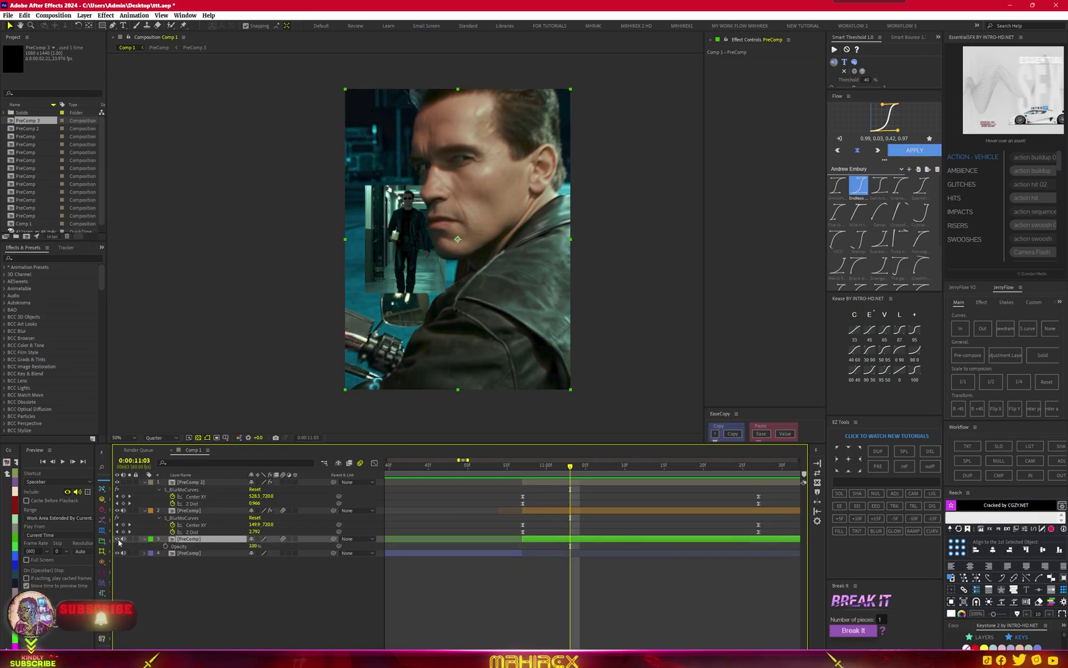
pyautogui.click(165, 546)
pyautogui.moveTo(571, 468); pyautogui.dragTo(610, 475)
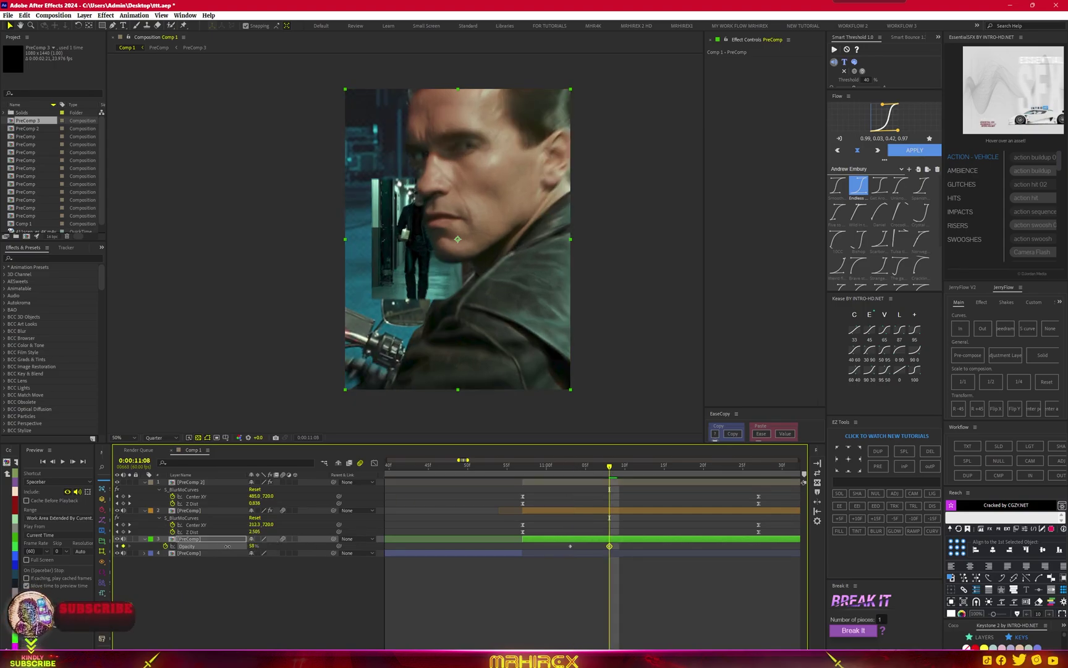
pyautogui.moveTo(255, 546); pyautogui.dragTo(204, 546)
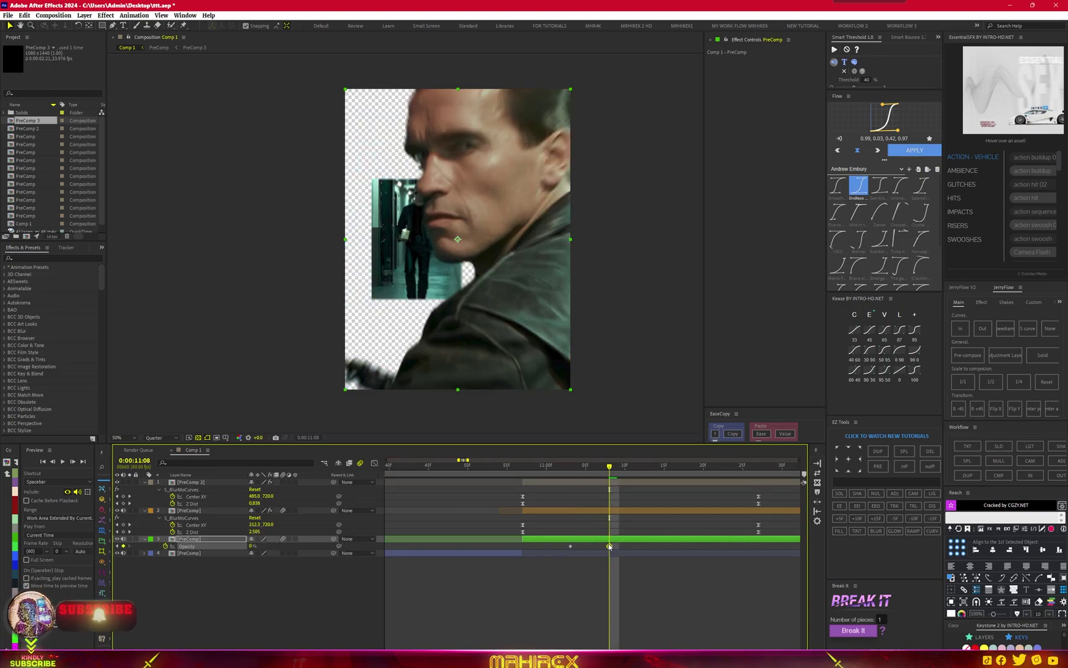
pyautogui.moveTo(610, 546); pyautogui.dragTo(714, 546)
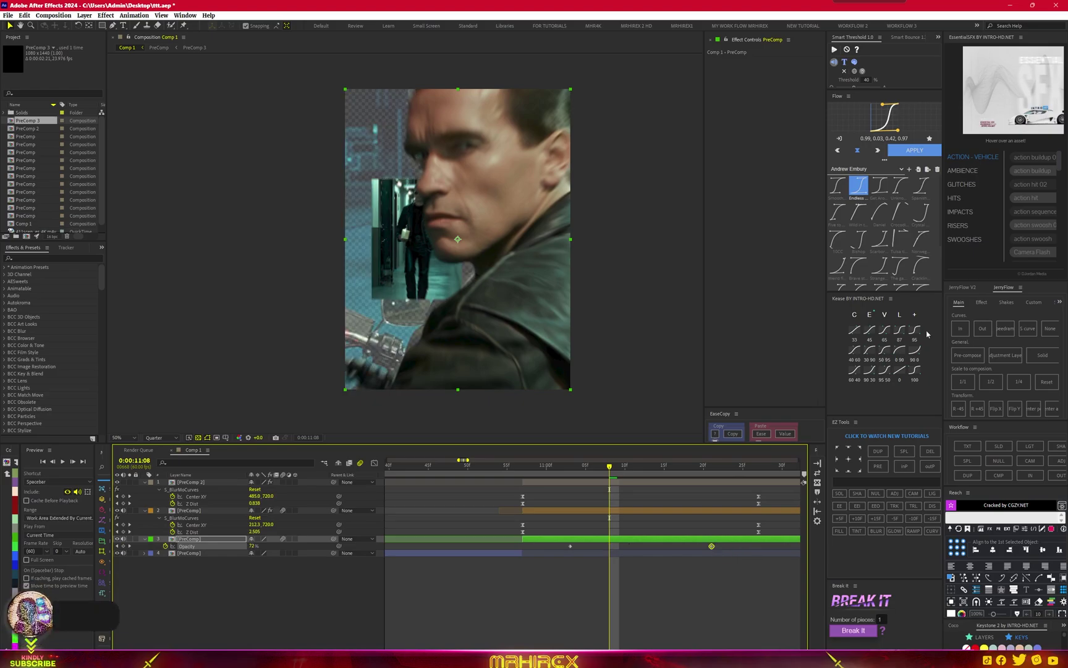
pyautogui.click(614, 511)
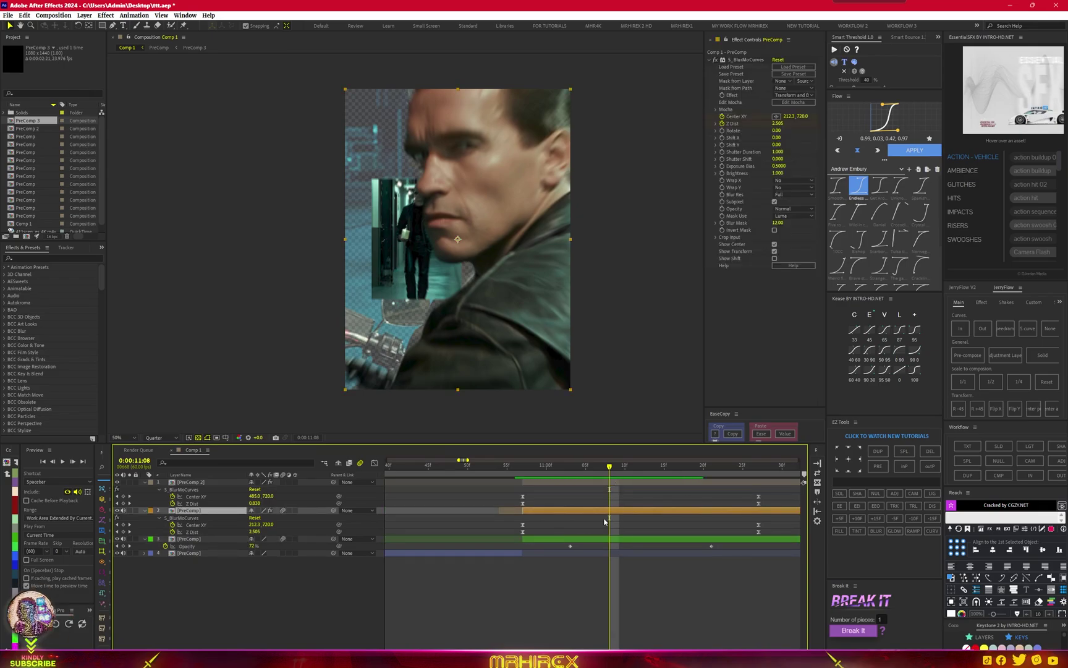
# Set both vertical and horizontal edge wrapping of the blur effect to Reflect.
pyautogui.click(794, 187)
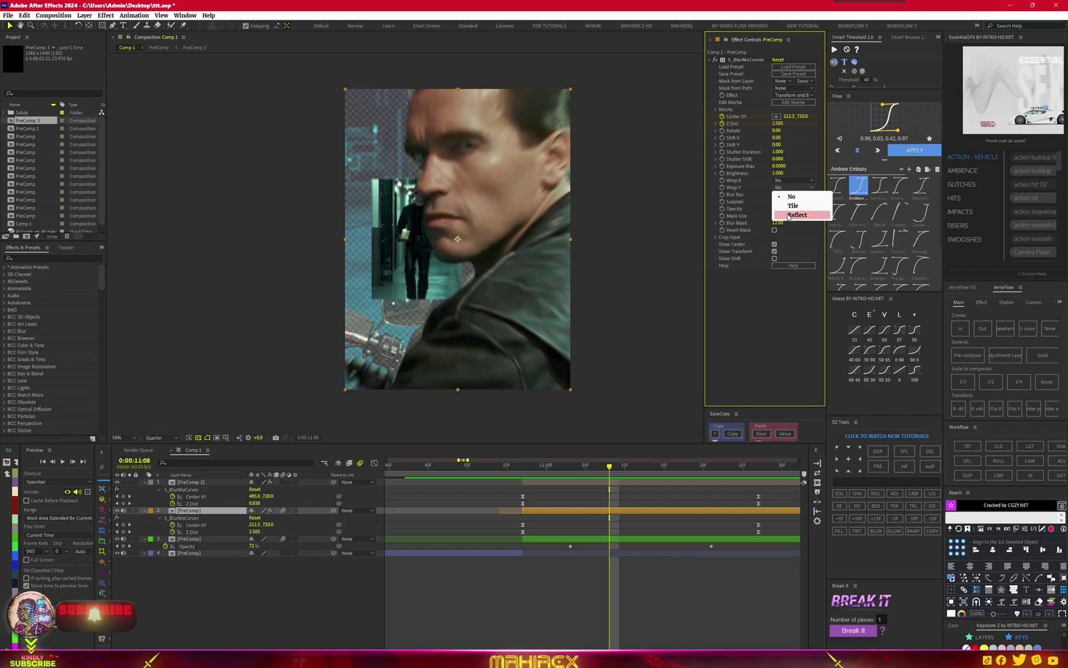
pyautogui.click(797, 215)
pyautogui.click(794, 179)
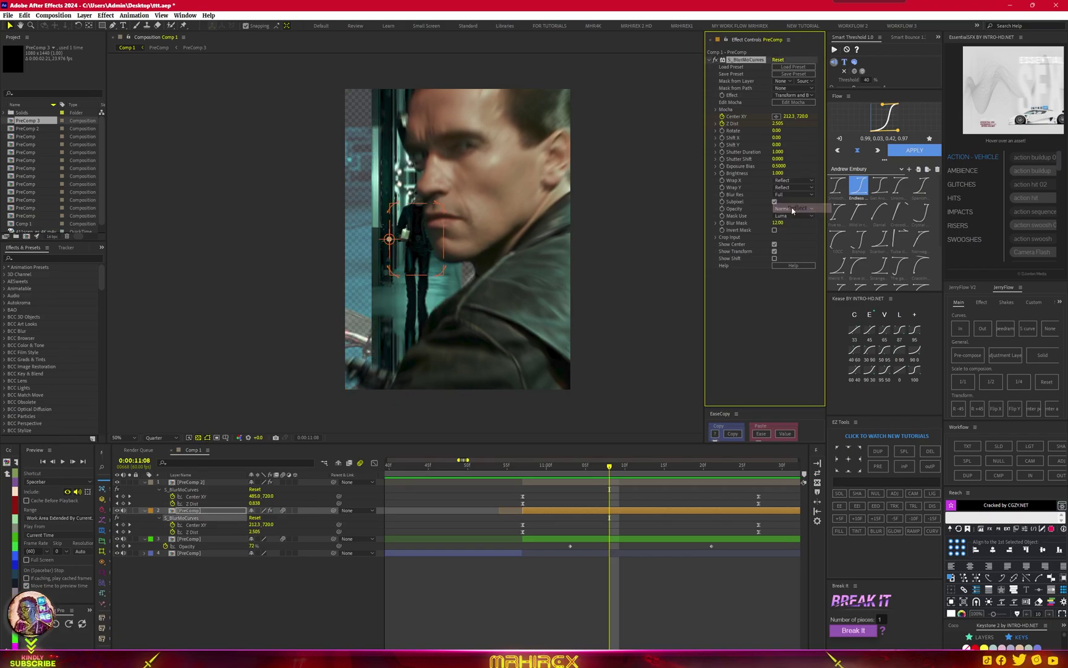
pyautogui.click(796, 208)
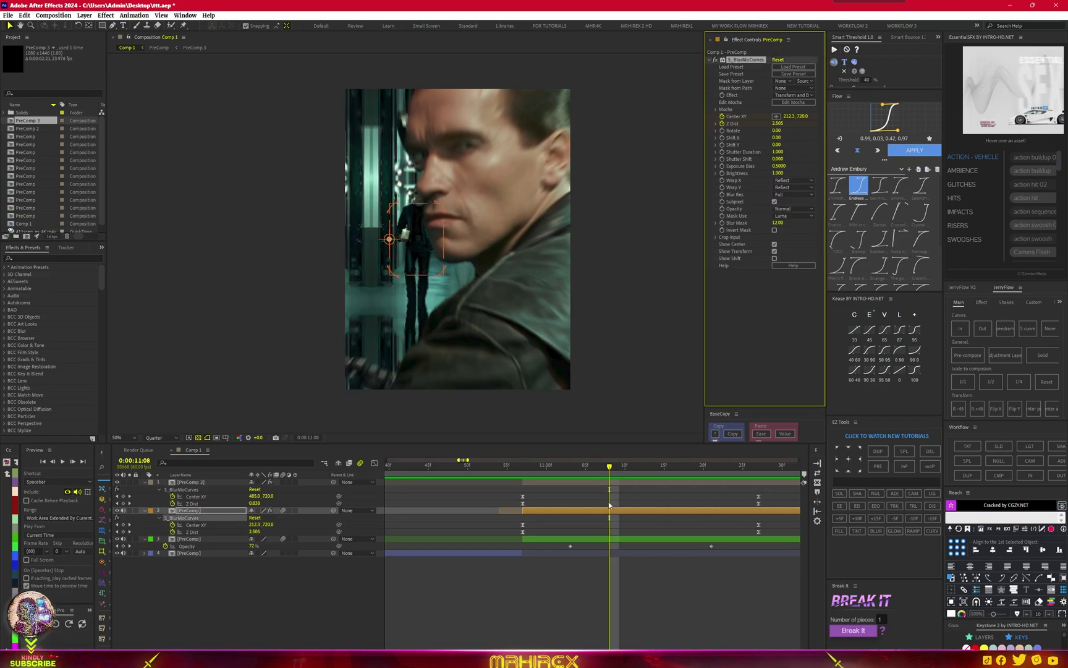
# Play through the transition from about 10:55 and return to the 0:00:10:57 close-up frame.
pyautogui.moveTo(612, 467); pyautogui.dragTo(506, 465)
pyautogui.press('space')
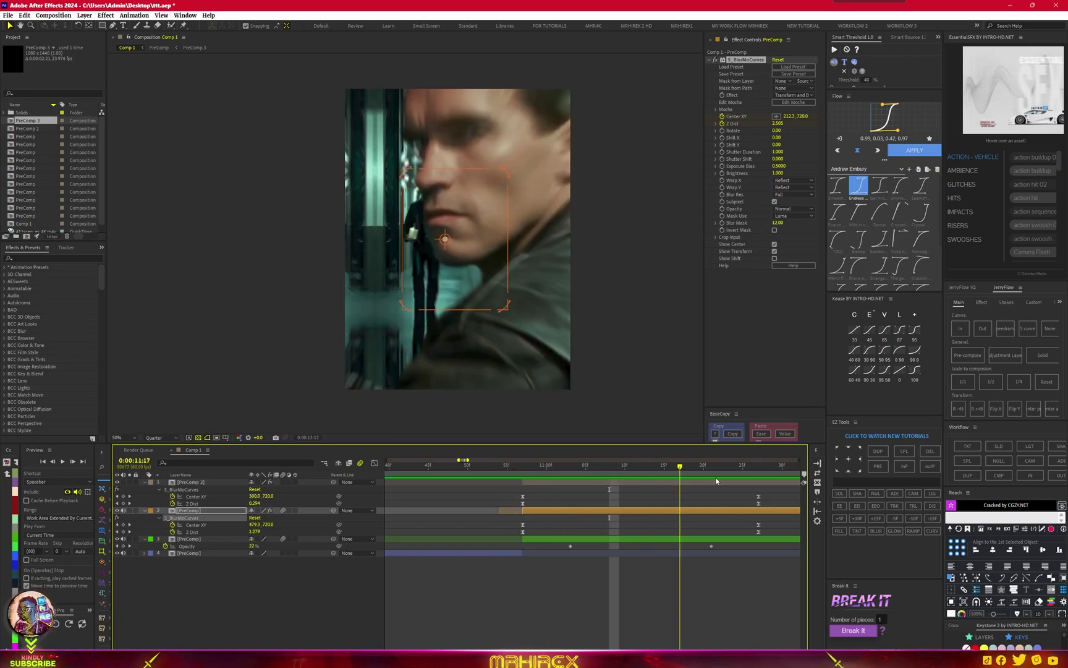
pyautogui.click(768, 473)
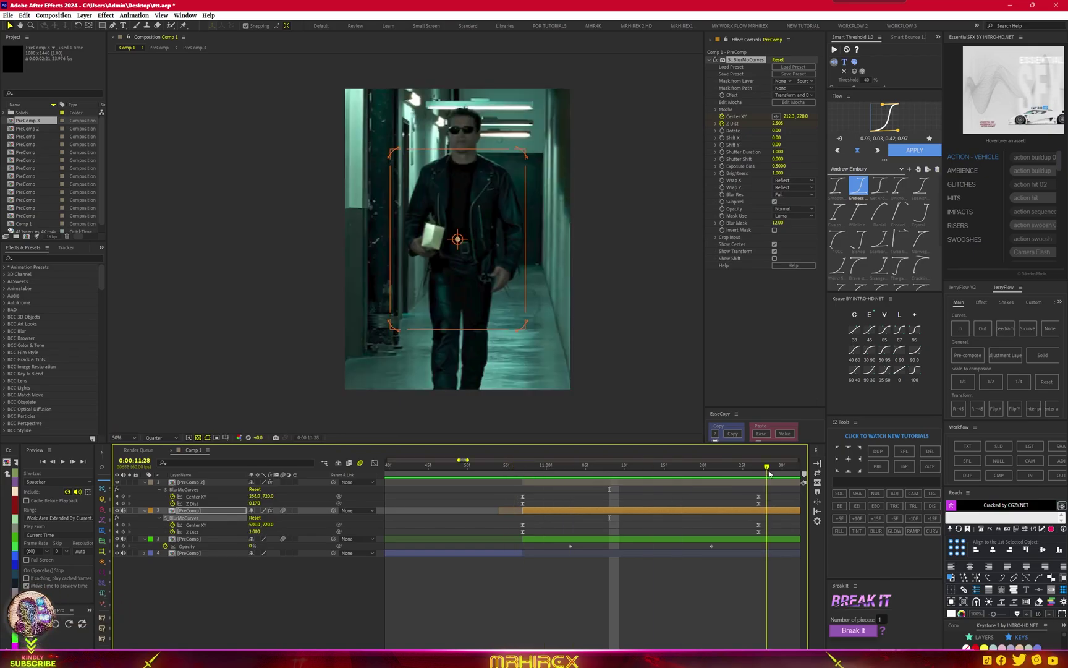
pyautogui.moveTo(769, 473)
pyautogui.mouseDown()
pyautogui.moveTo(518, 480)
pyautogui.moveTo(789, 484)
pyautogui.moveTo(527, 494)
pyautogui.mouseUp()
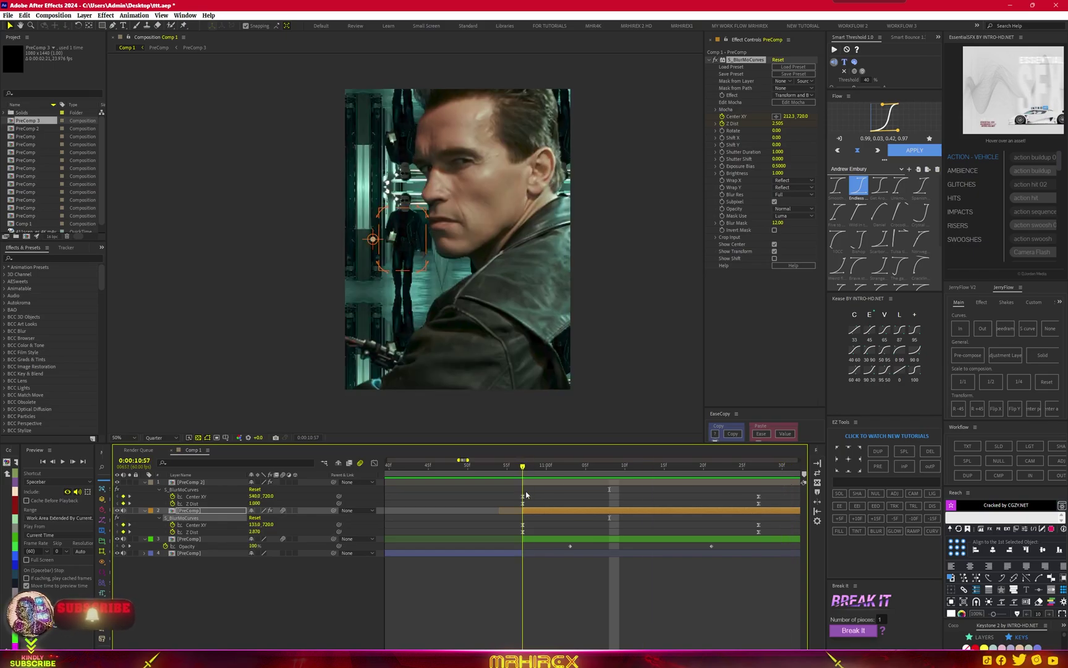
# Apply CC Light Rays to the close-up layer, centred behind the corridor figure, with Intensity 794.
pyautogui.click(536, 511)
pyautogui.hotkey('ctrl', 'space')
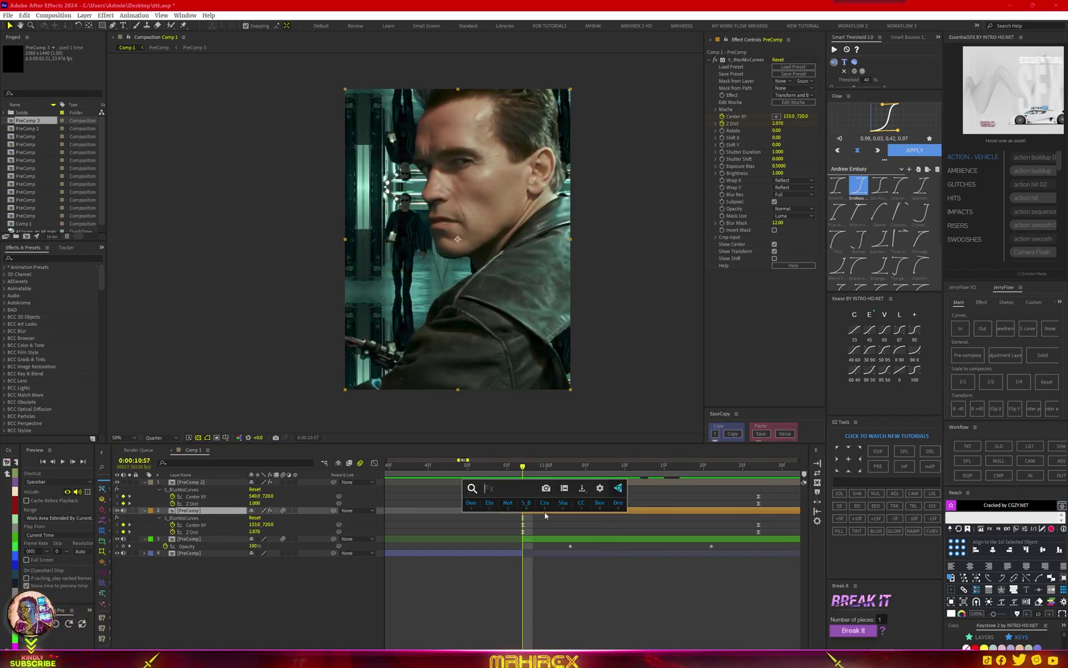
pyautogui.write('rays')
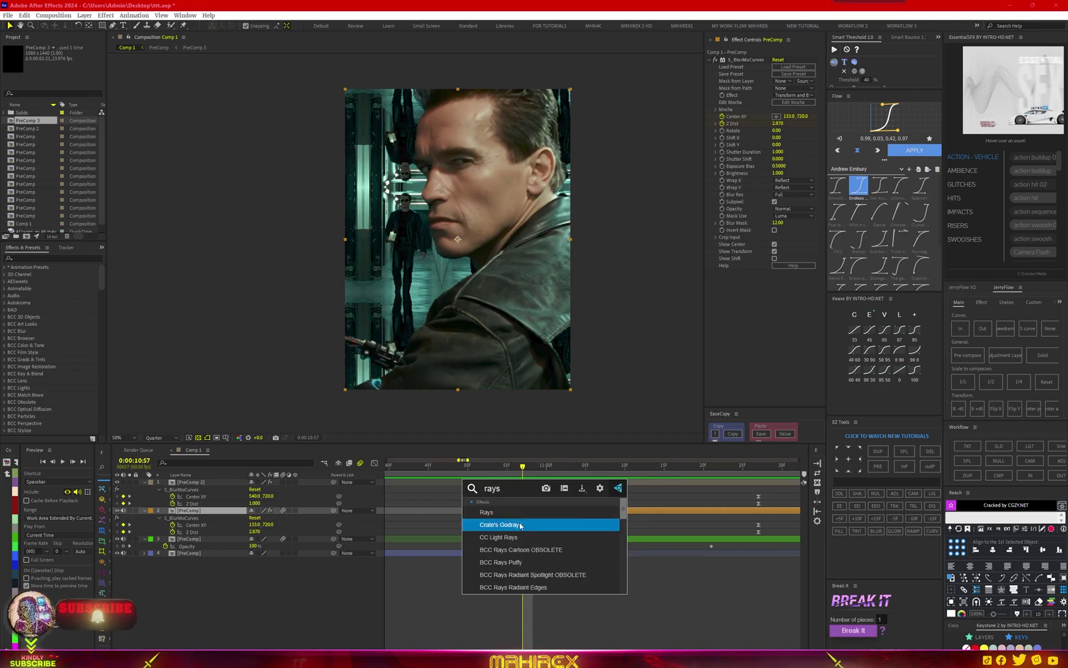
pyautogui.click(523, 536)
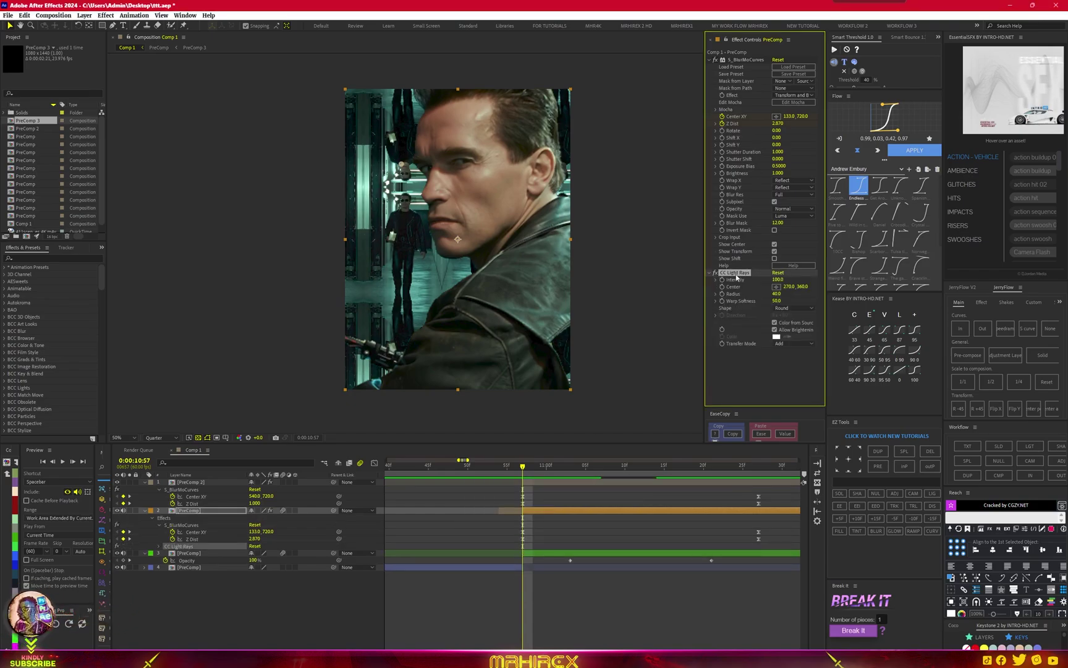
pyautogui.click(777, 286)
pyautogui.moveTo(402, 164); pyautogui.dragTo(397, 203)
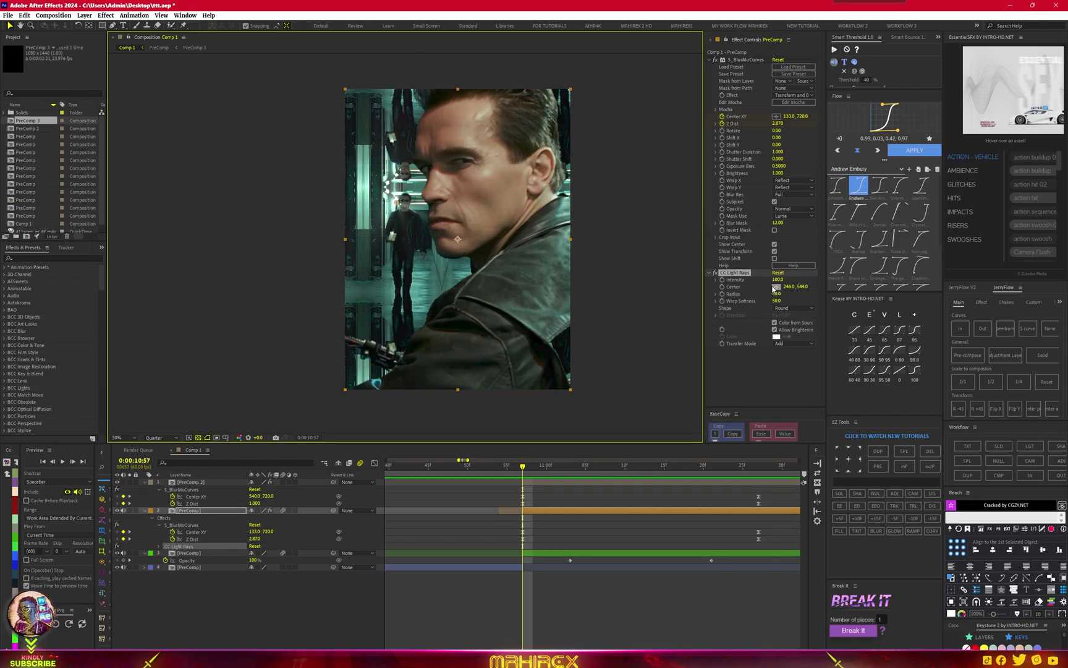
pyautogui.moveTo(778, 280); pyautogui.dragTo(866, 280)
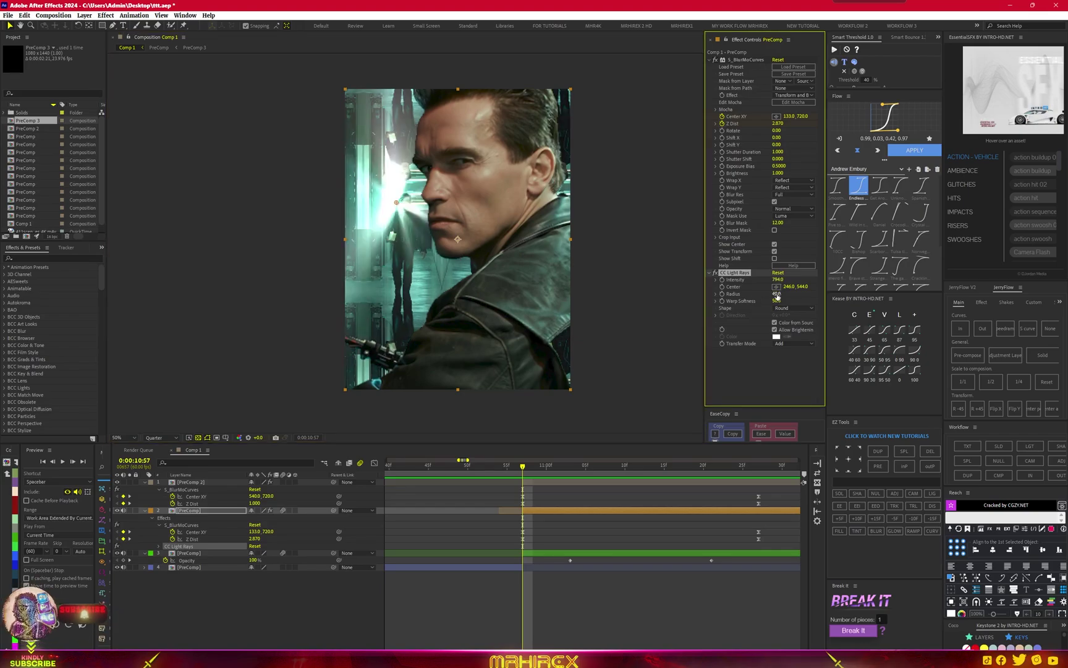
pyautogui.moveTo(778, 293)
pyautogui.mouseDown()
pyautogui.moveTo(823, 293)
pyautogui.moveTo(762, 306)
pyautogui.mouseUp()
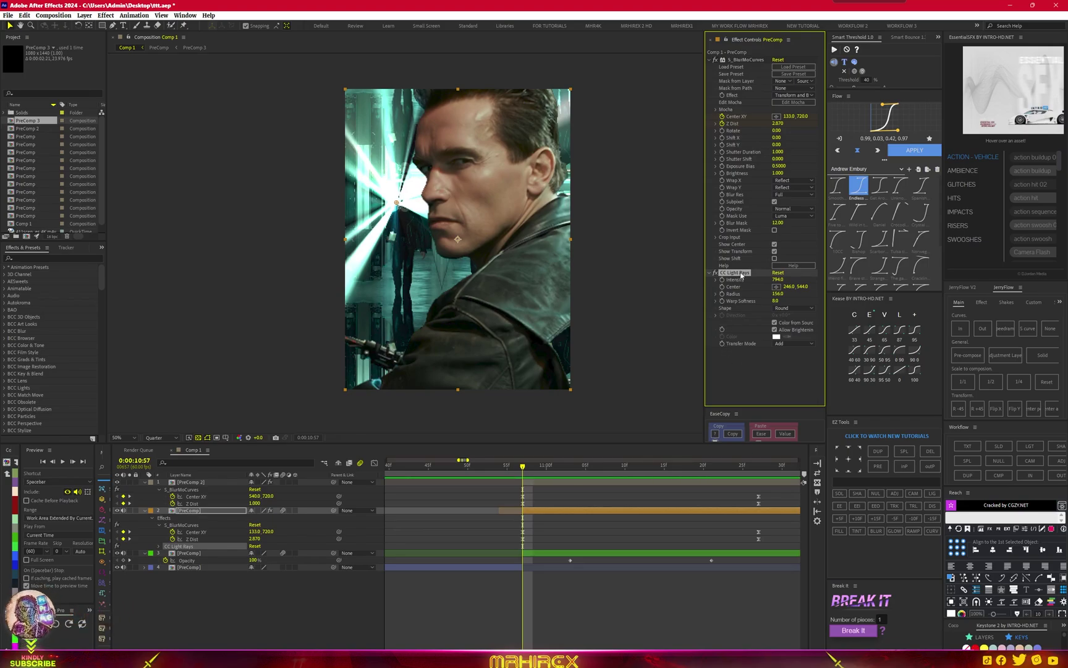
# Shrink the light rays radius to about 115, disable Allow Brightening, and refine the centre to (296, 520).
pyautogui.click(776, 335)
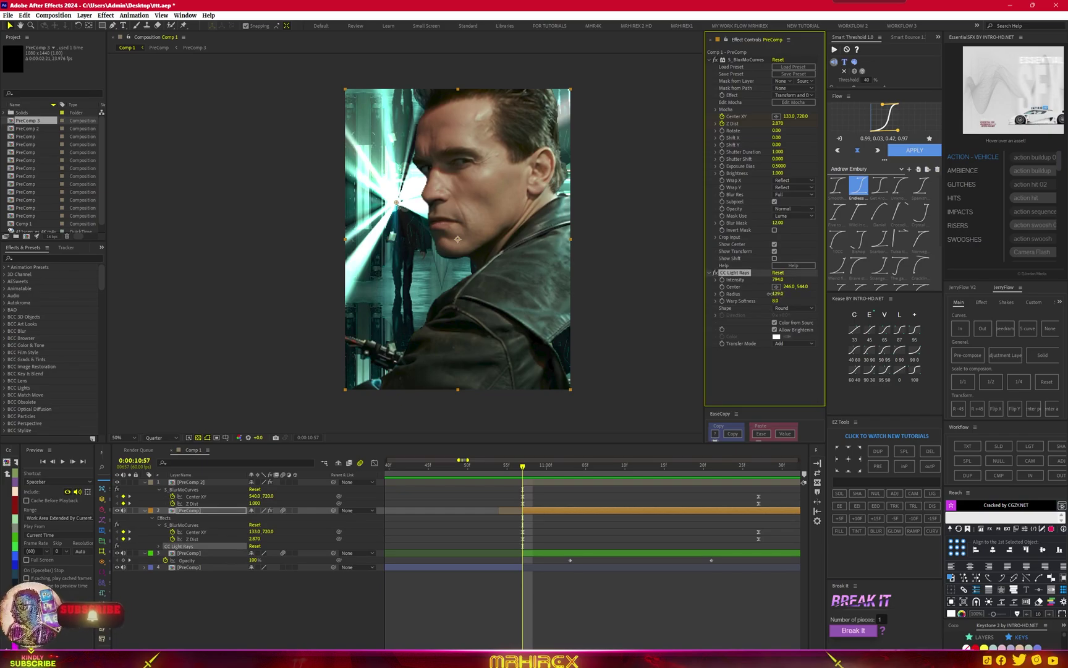
pyautogui.moveTo(778, 293); pyautogui.dragTo(765, 295)
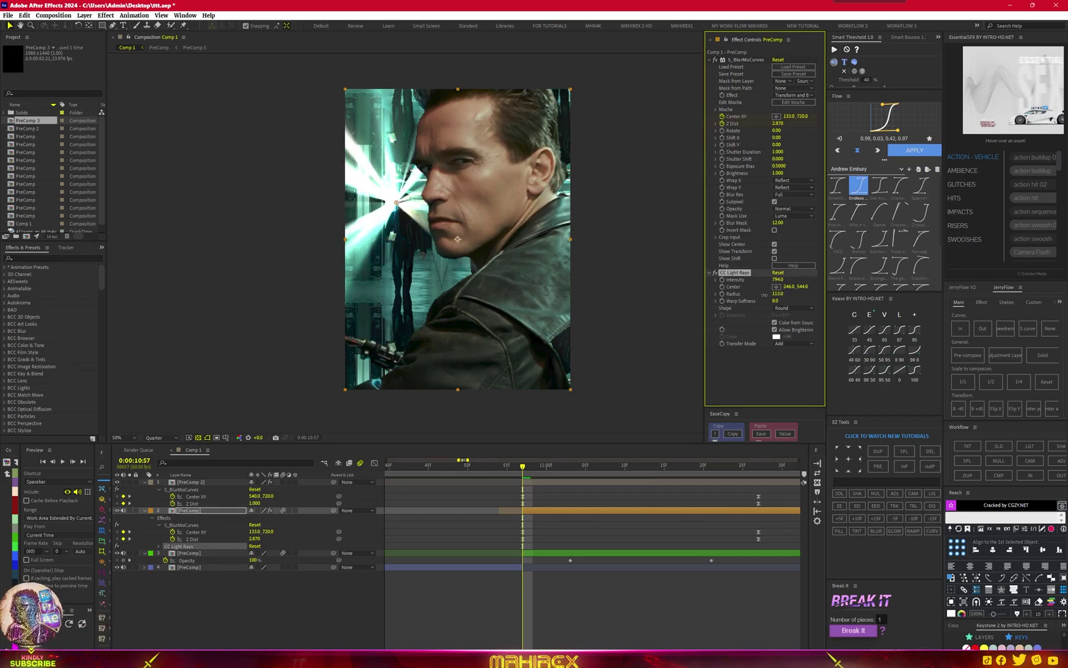
pyautogui.click(775, 329)
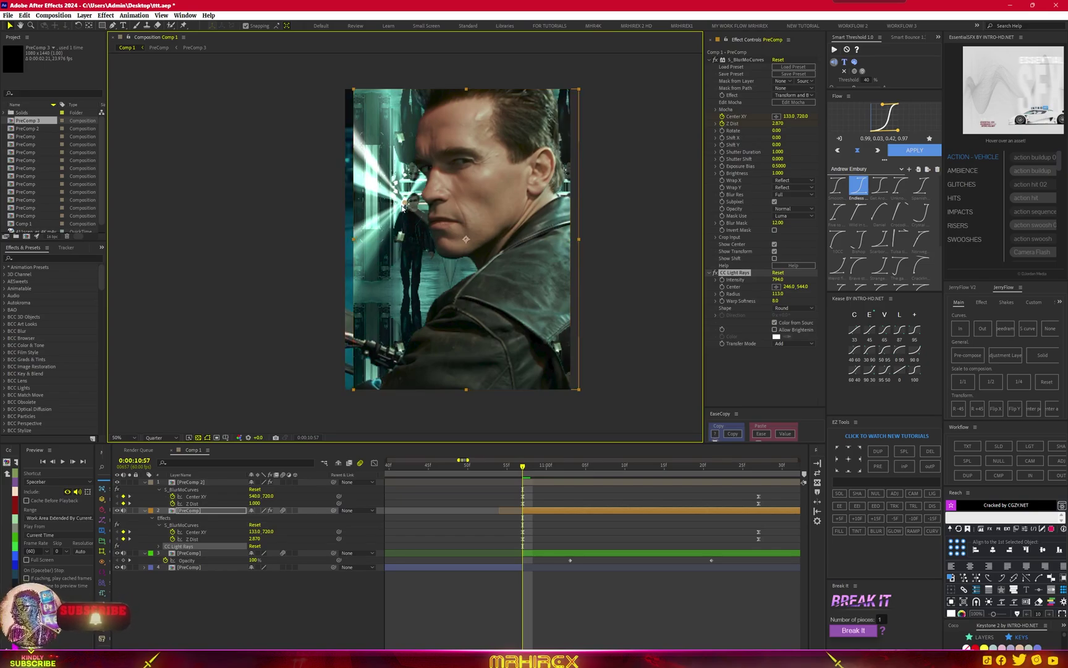
pyautogui.click(737, 290)
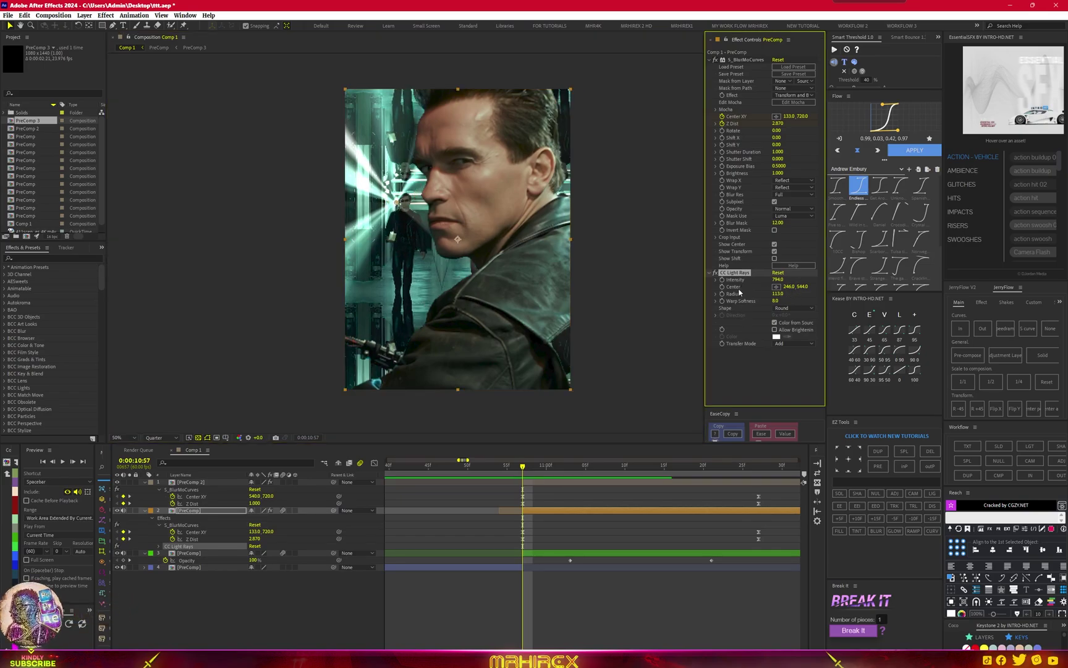
pyautogui.click(398, 203)
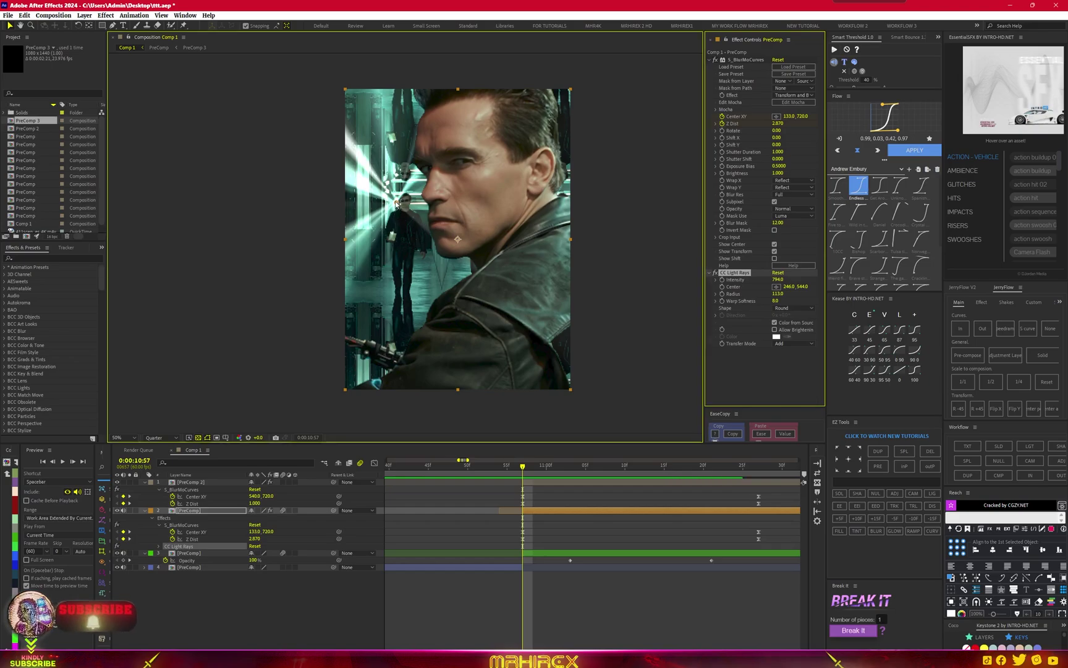
pyautogui.moveTo(397, 202); pyautogui.dragTo(406, 209)
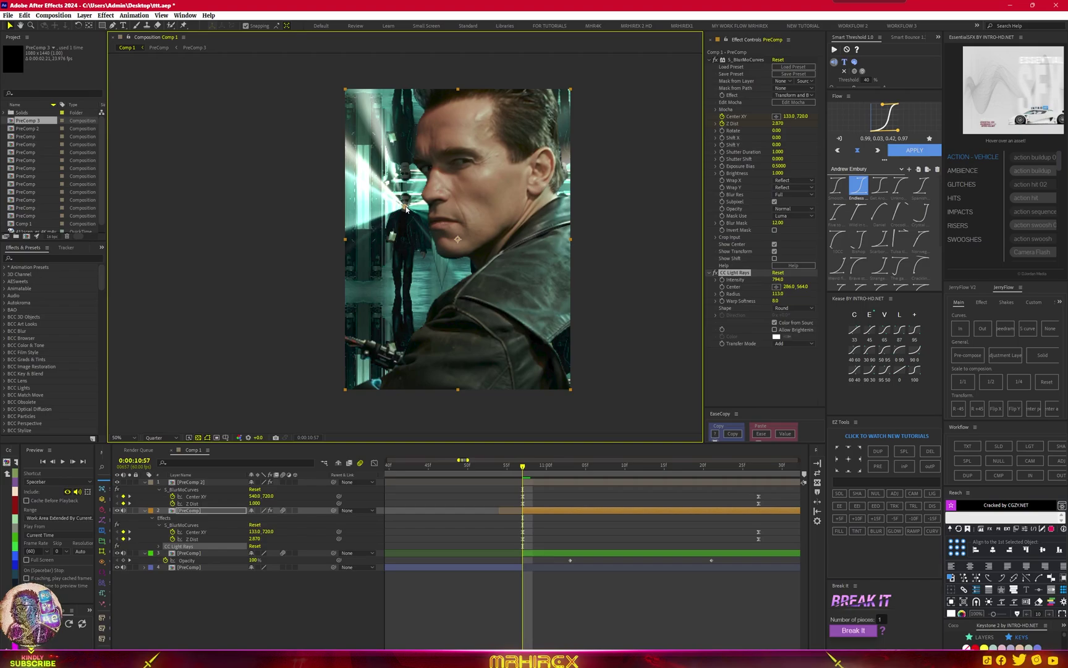
pyautogui.moveTo(406, 209); pyautogui.dragTo(406, 199)
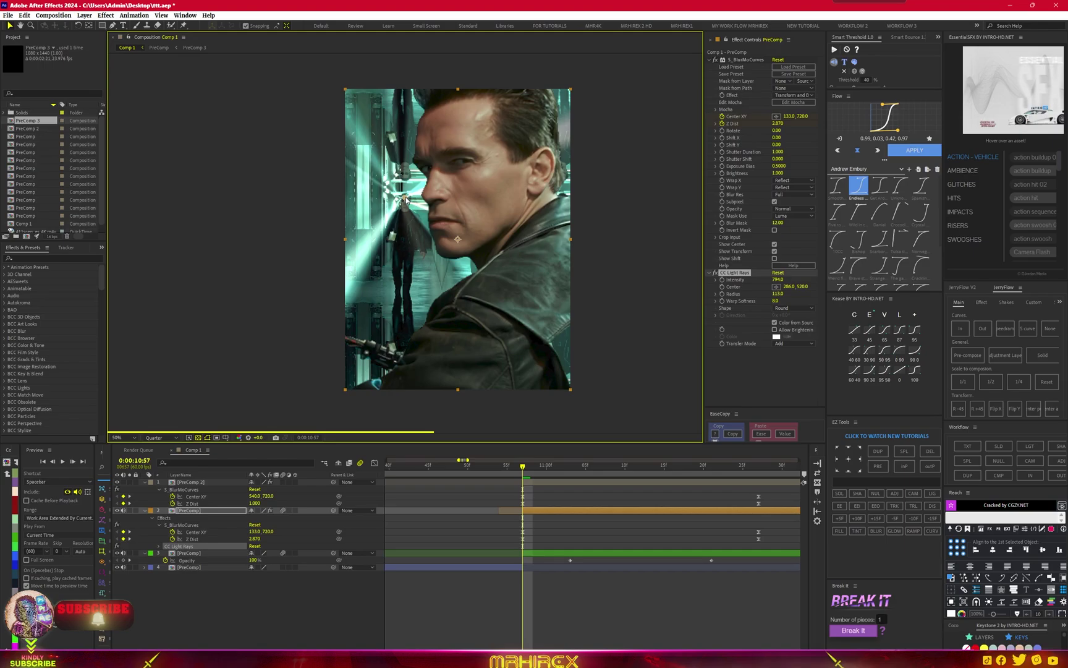
pyautogui.click(551, 510)
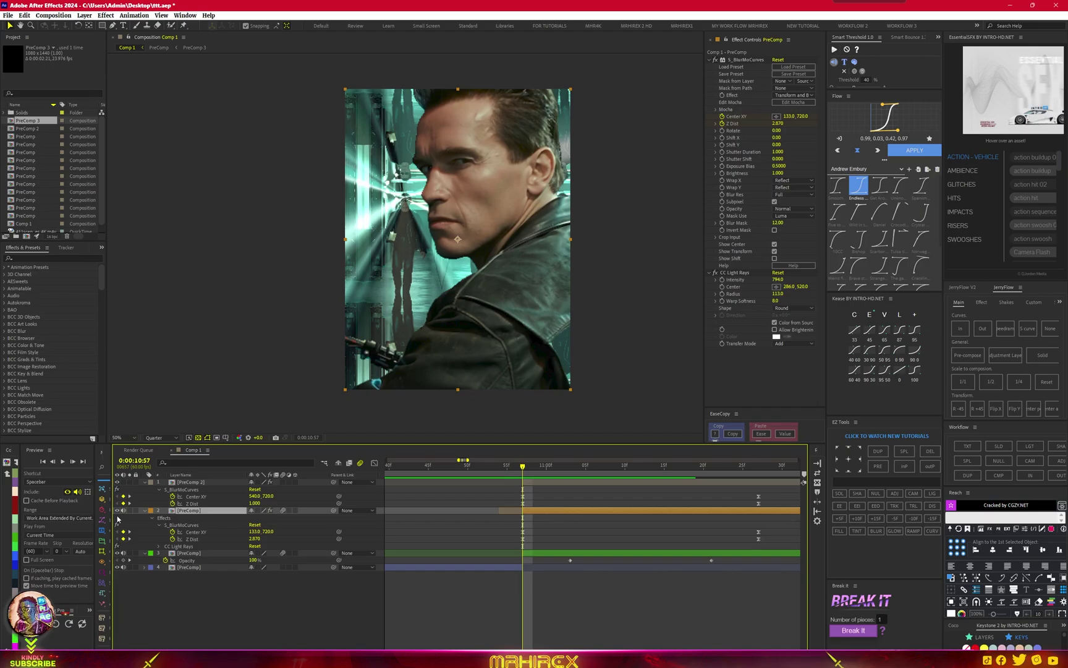
# Duplicate the close-up light-rays layer, move the copy to the top, and delete its CC Light Rays.
pyautogui.click(592, 493)
pyautogui.press('-')
pyautogui.press('-')
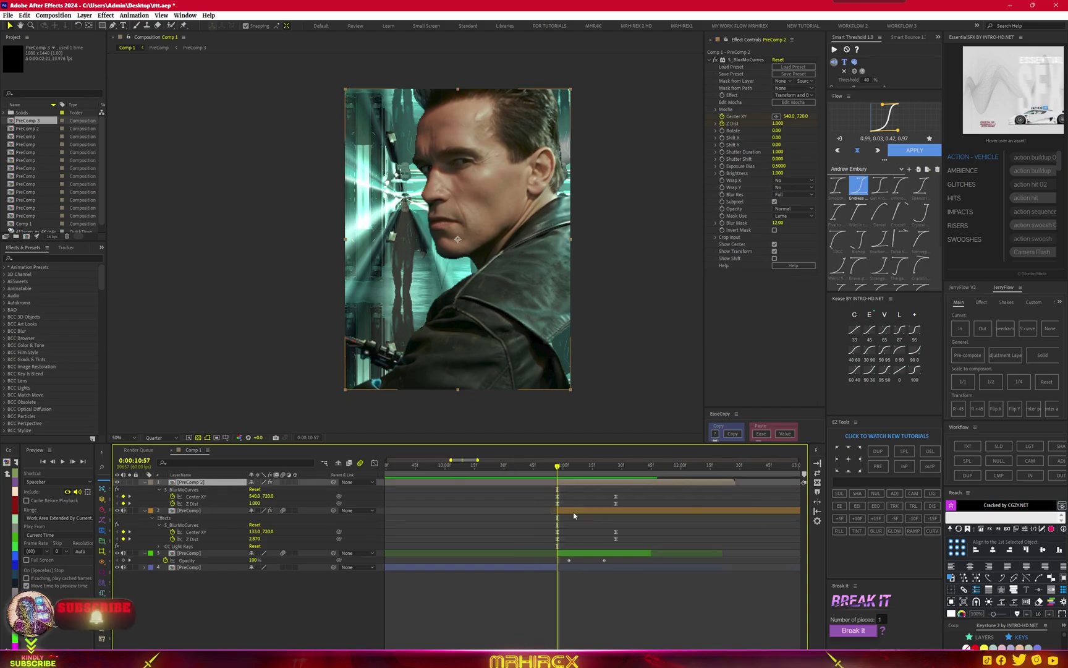
pyautogui.click(574, 514)
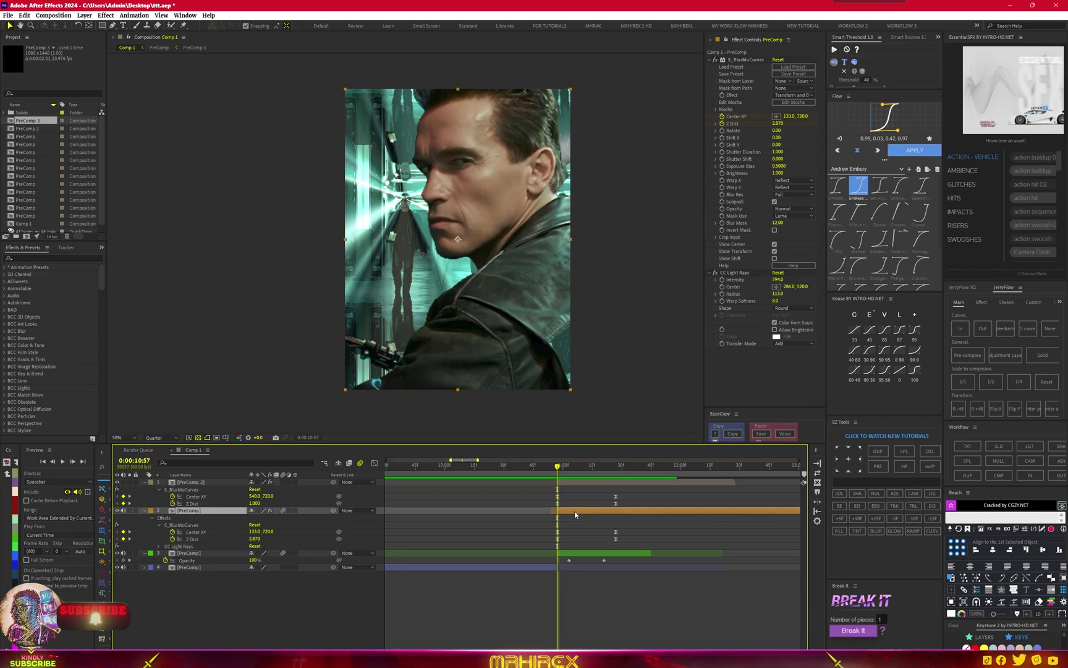
pyautogui.hotkey('ctrl', 'd')
pyautogui.moveTo(200, 525)
pyautogui.mouseDown()
pyautogui.moveTo(176, 484)
pyautogui.moveTo(599, 485)
pyautogui.mouseUp()
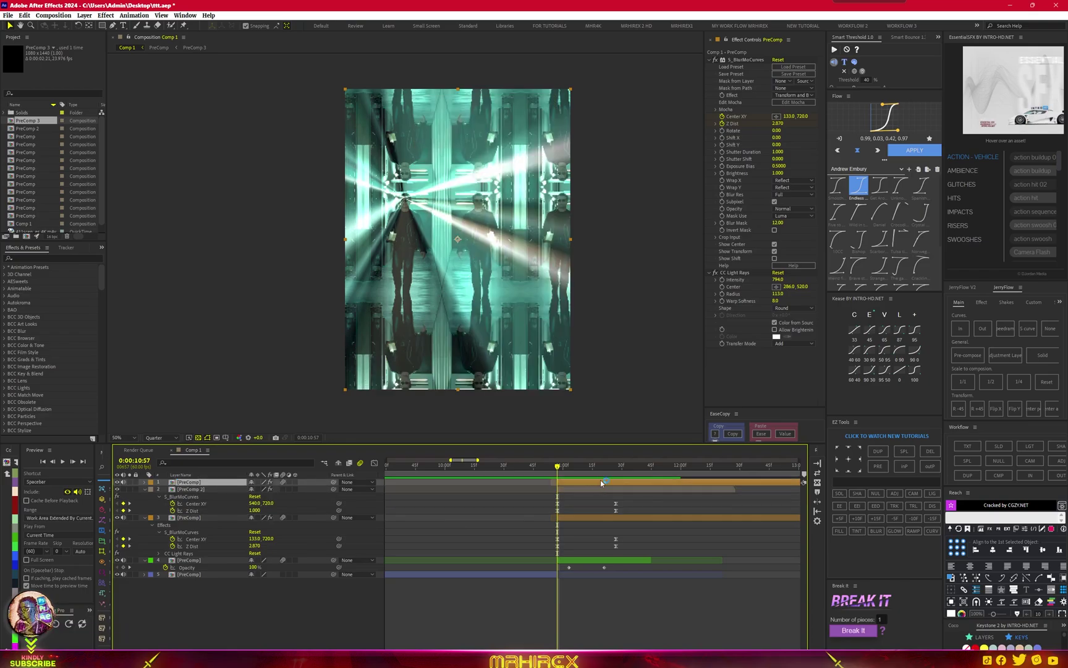
pyautogui.click(734, 273)
pyautogui.press('Delete')
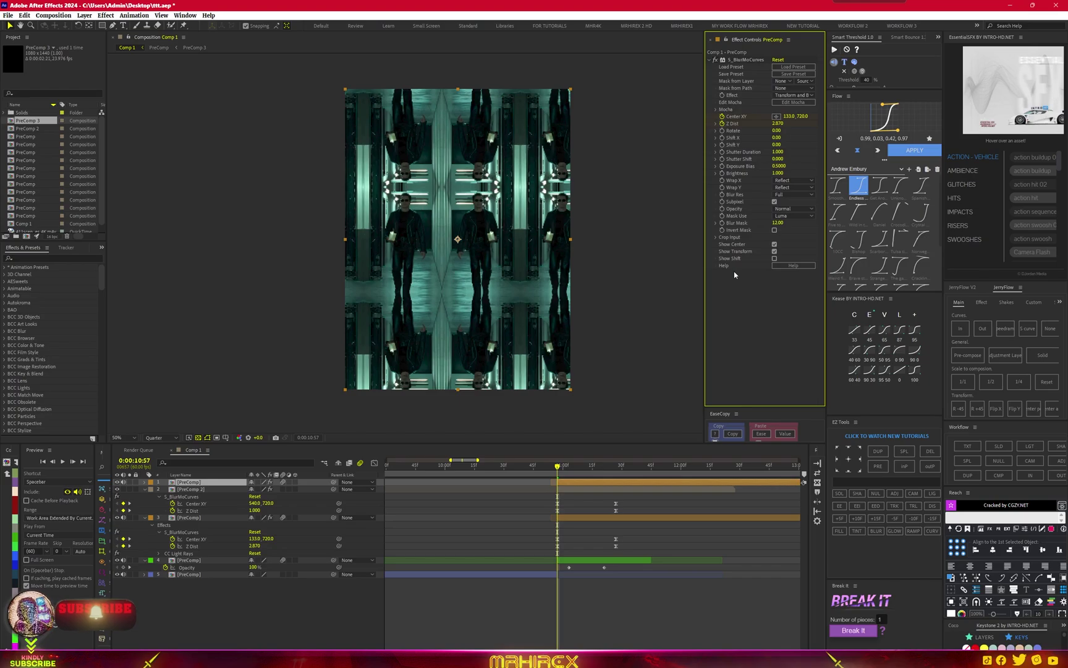
# Pre-compose the top copy layer with JerryFlow's Pre-compose button.
pyautogui.scroll(4, 405, 243)
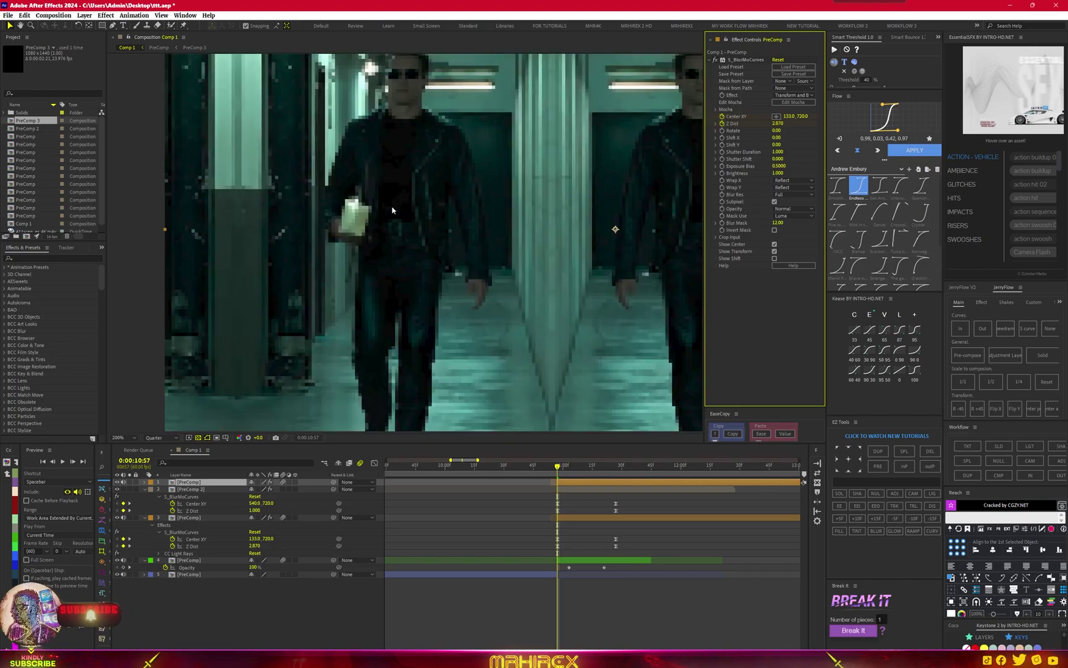
pyautogui.click(113, 26)
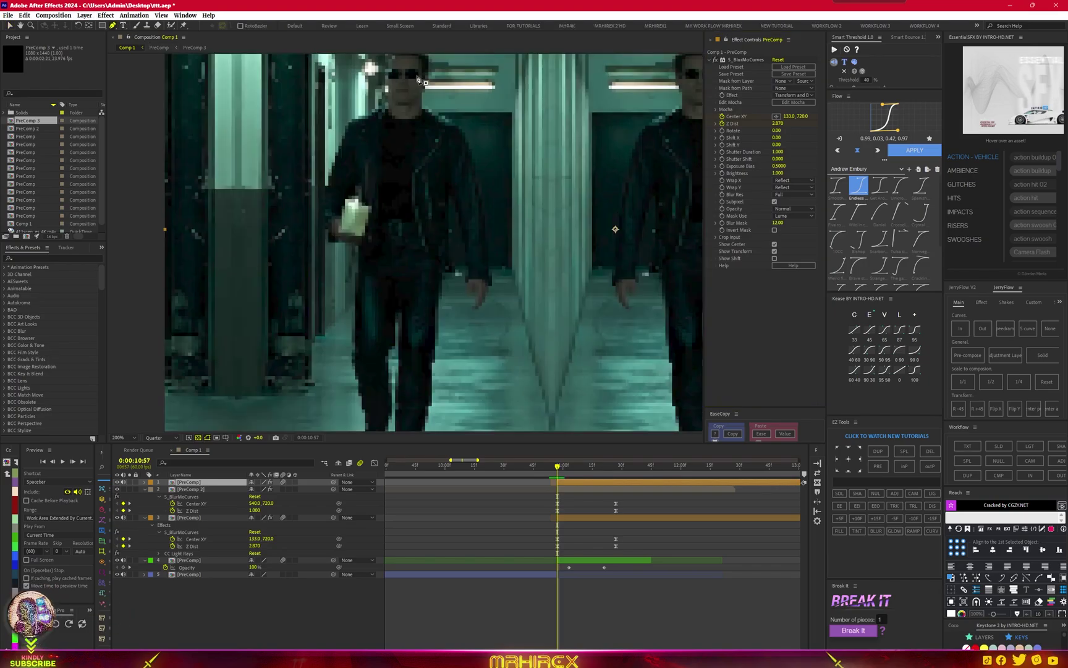
pyautogui.scroll(3, 433, 154)
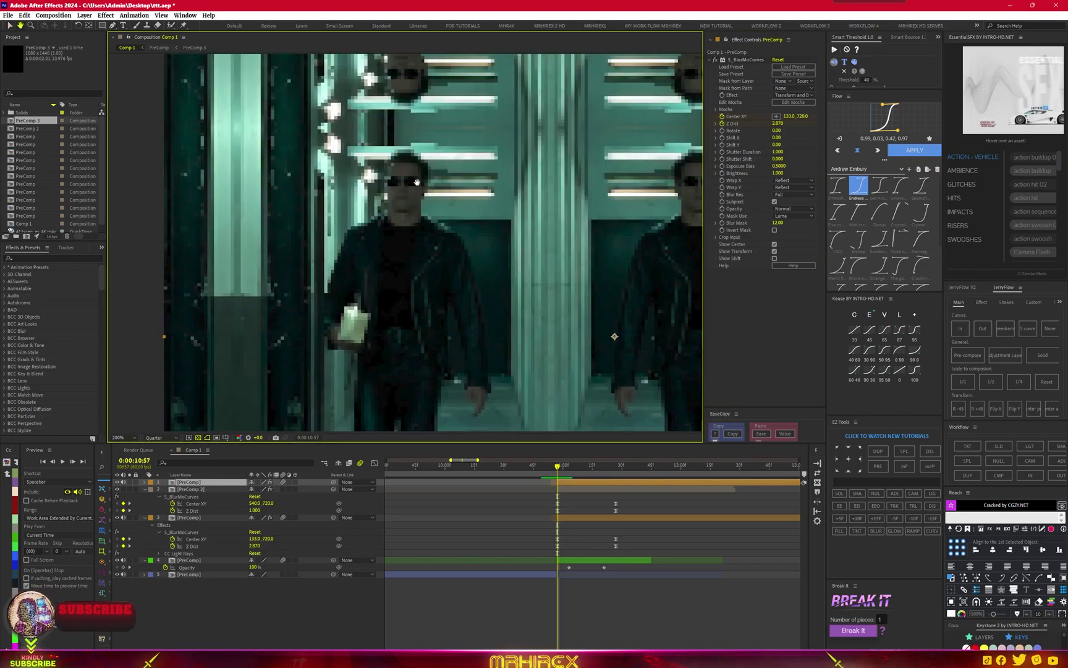
pyautogui.click(577, 483)
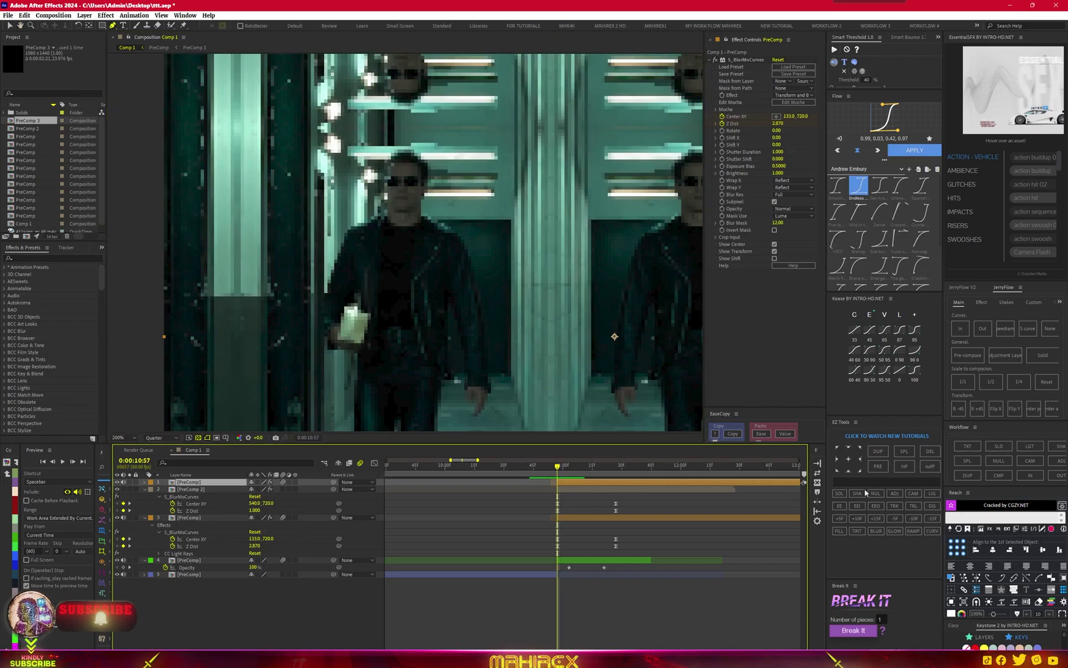
pyautogui.click(969, 358)
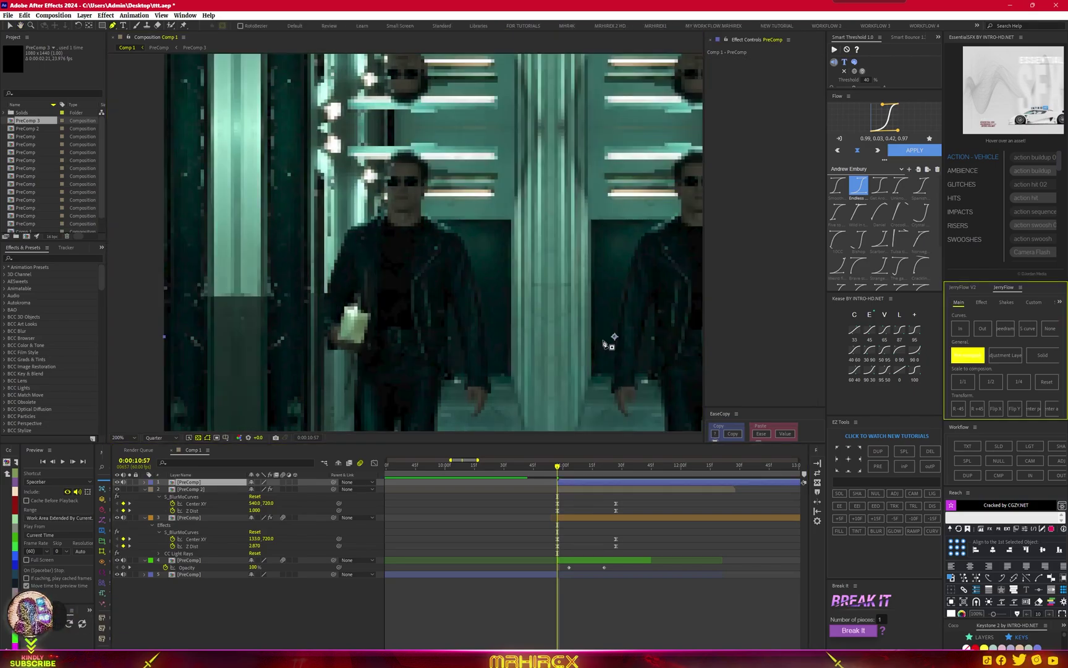
# Toggle the top layer's visibility to check the close-up beneath.
pyautogui.scroll(-4, 465, 328)
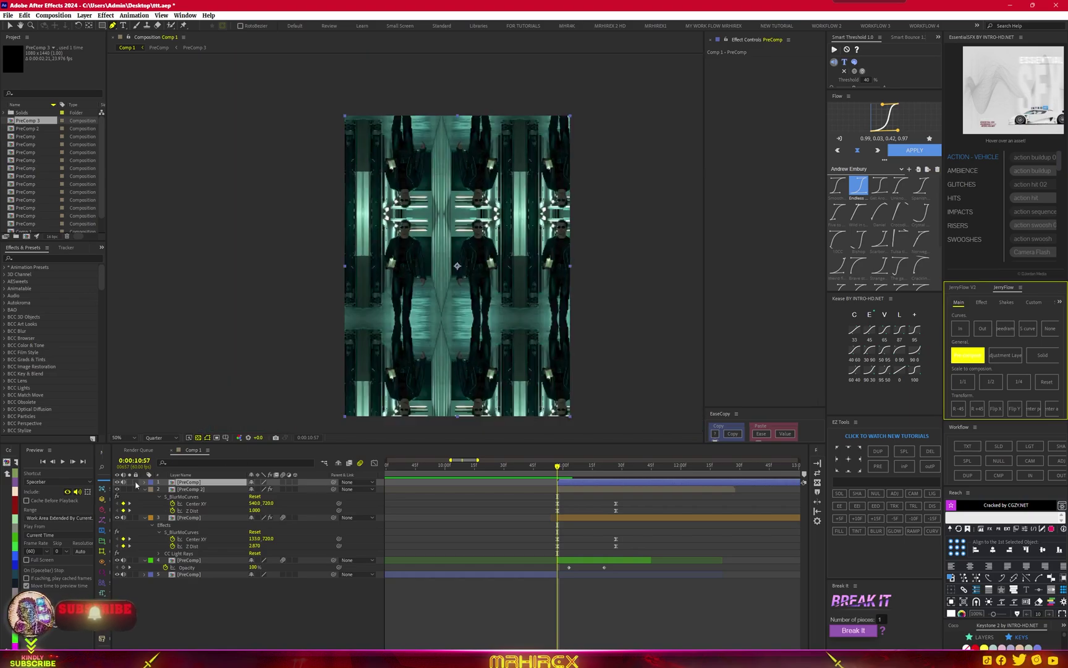
pyautogui.click(115, 483)
pyautogui.click(116, 482)
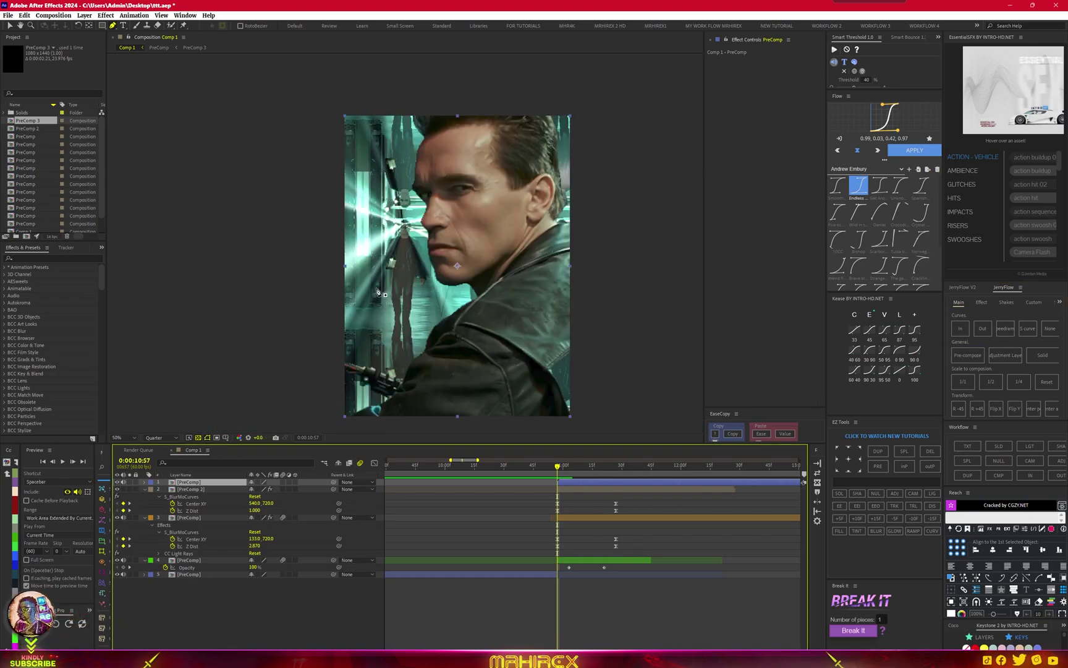
pyautogui.scroll(6, 403, 235)
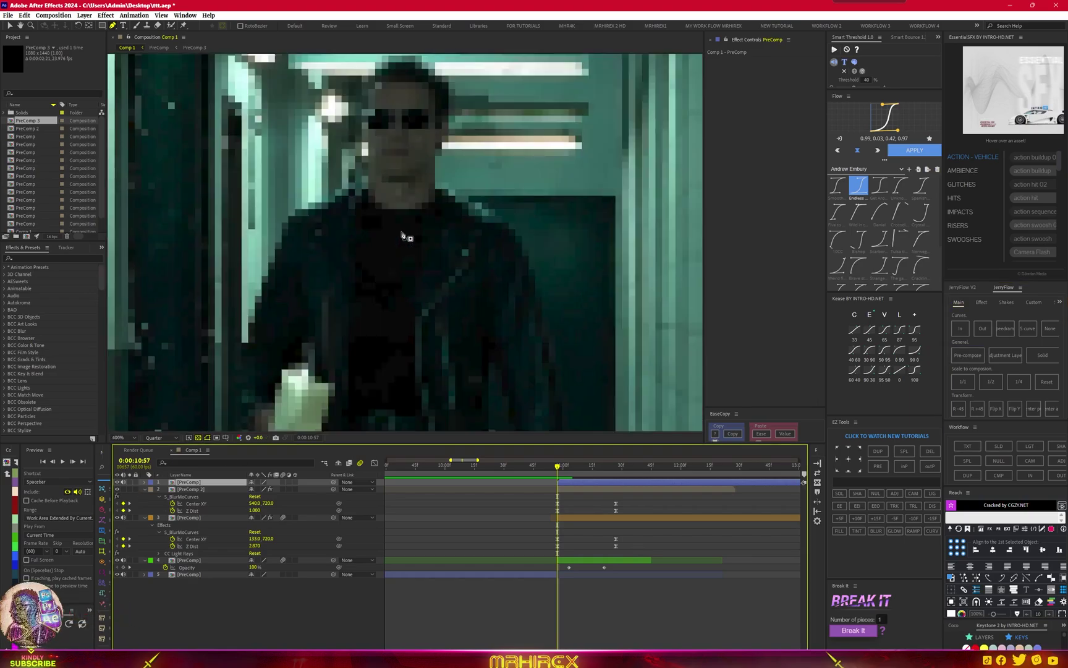
# Place mask points from above the figure's head down the shoulder, side, hand and legs.
pyautogui.click(455, 76)
pyautogui.click(436, 169)
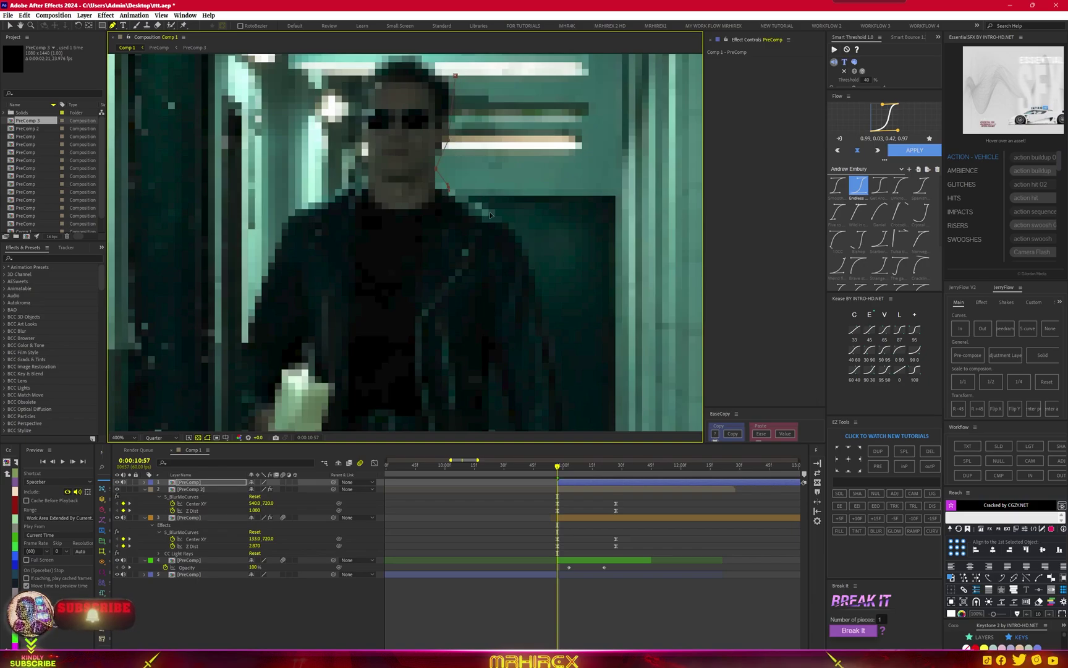
pyautogui.click(548, 285)
pyautogui.press(',')
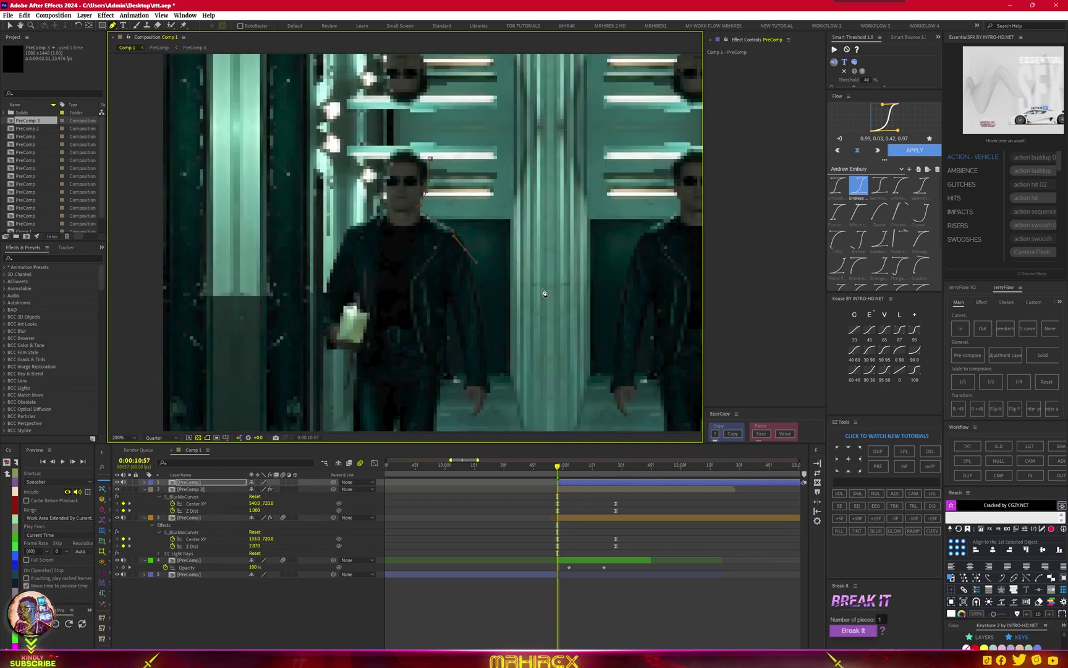
pyautogui.click(484, 334)
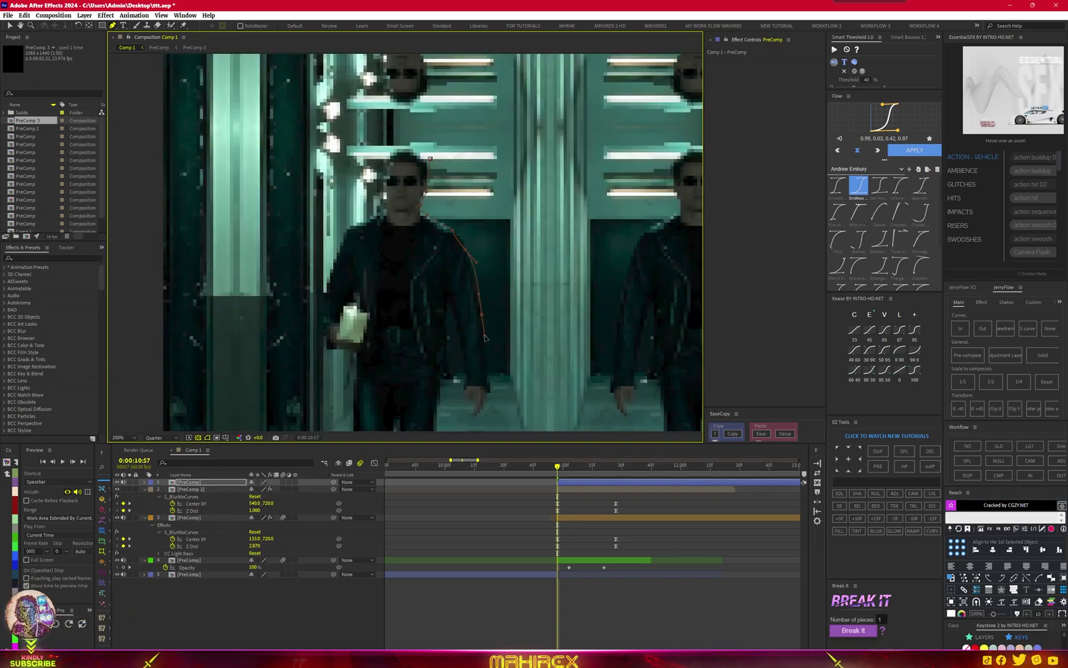
pyautogui.click(485, 412)
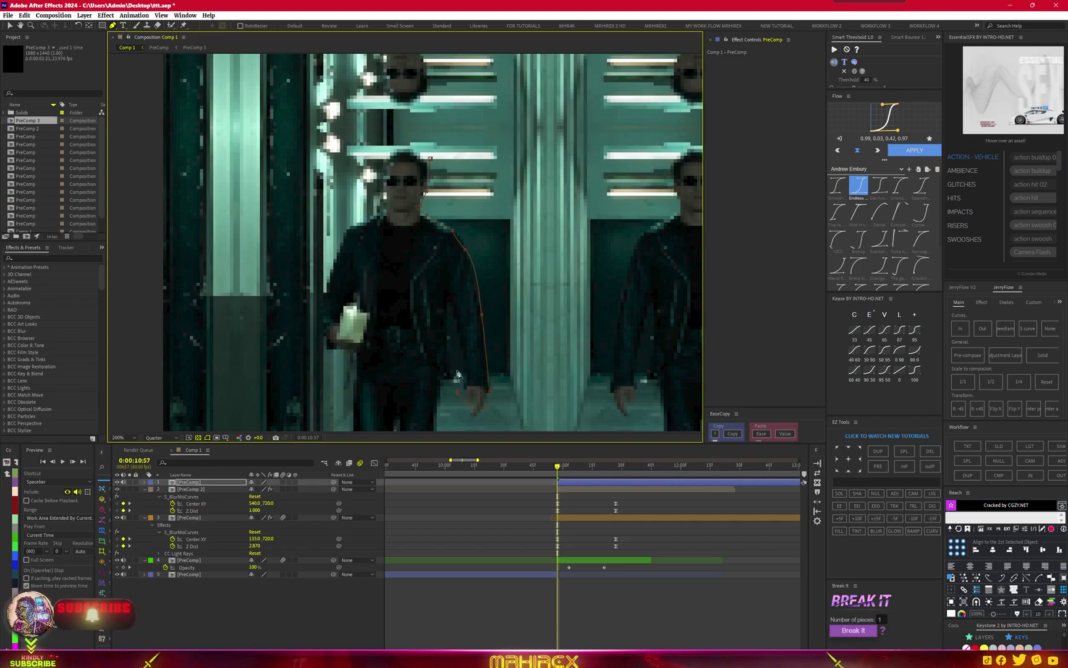
pyautogui.click(437, 402)
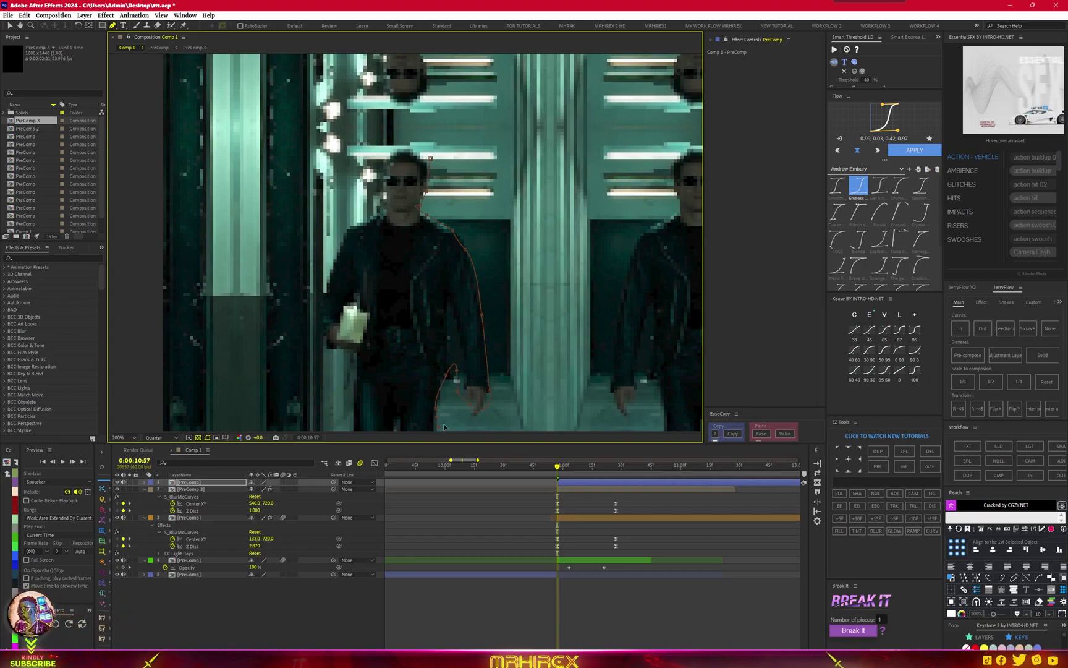
pyautogui.scroll(-3, 432, 371)
pyautogui.scroll(-3, 414, 297)
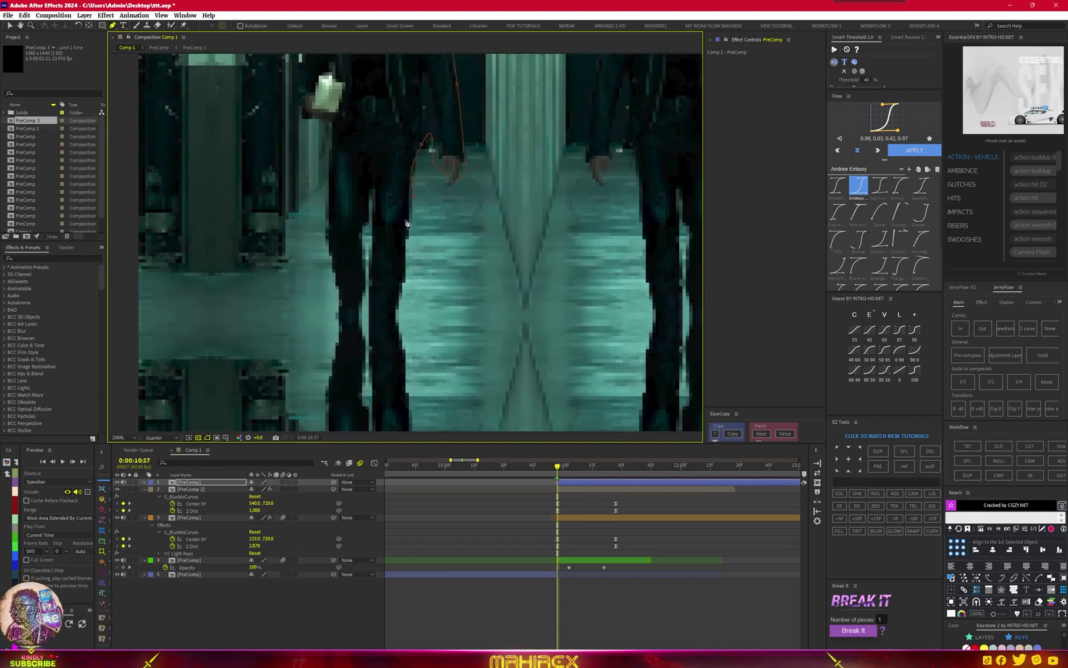
pyautogui.click(400, 319)
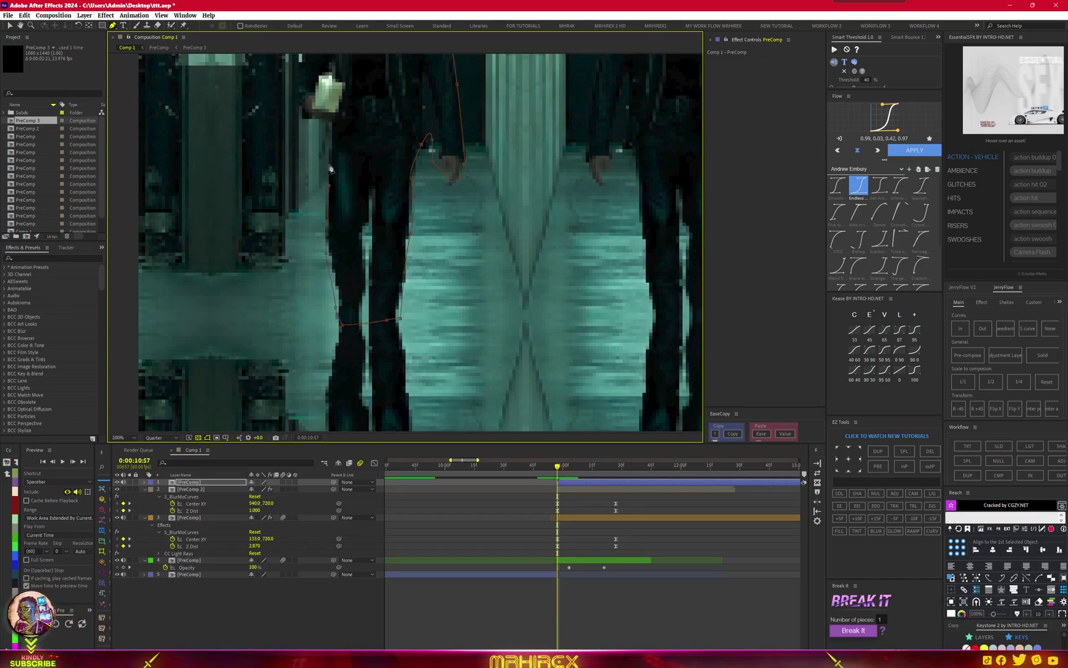
# Pan up to the man's upper body, add a shoulder point and close the mask at its start.
pyautogui.press('h')
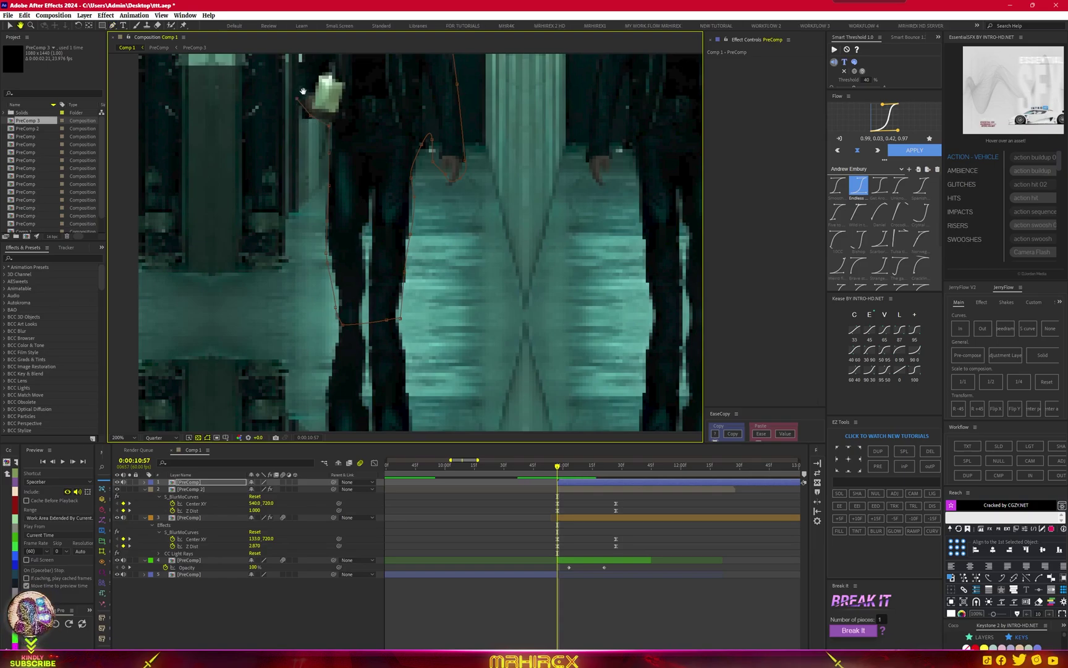
pyautogui.moveTo(299, 59); pyautogui.dragTo(322, 290)
pyautogui.press('g')
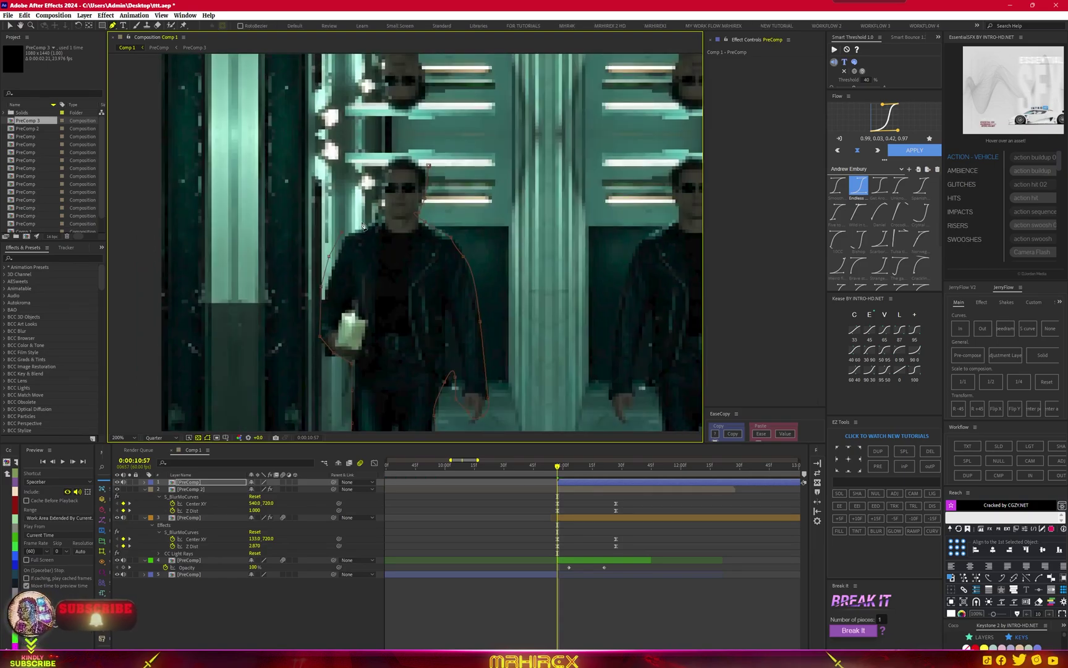
pyautogui.click(380, 162)
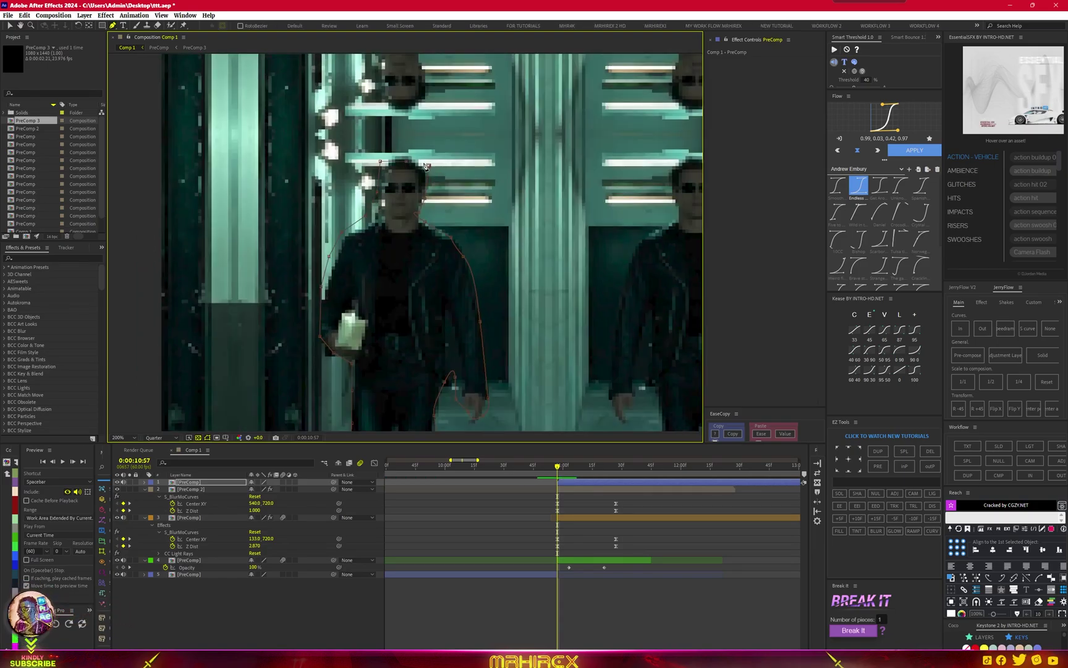
pyautogui.click(429, 166)
pyautogui.scroll(-8, 353, 226)
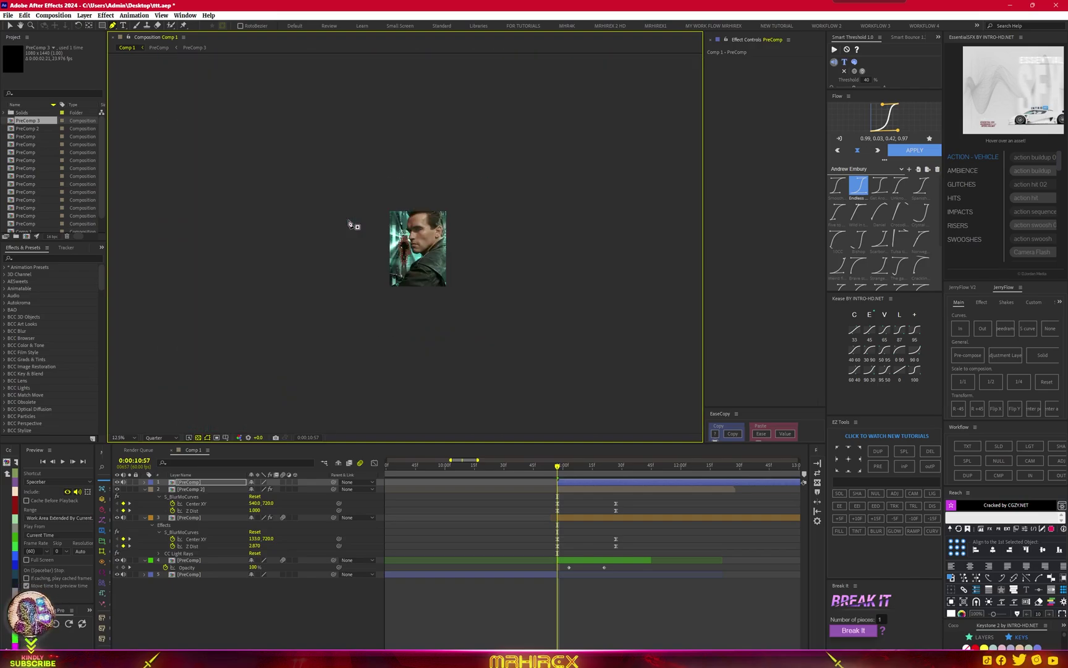
pyautogui.scroll(4, 410, 261)
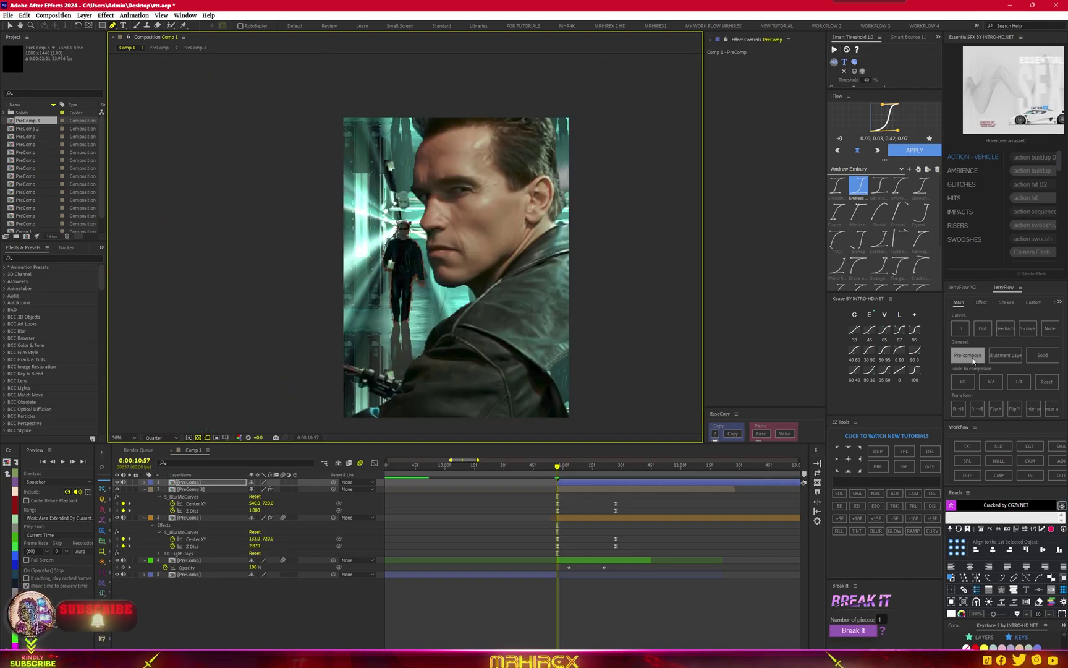
# Pre-compose the masked layer and apply Deep Glow to the top layer.
pyautogui.click(968, 355)
pyautogui.click(615, 484)
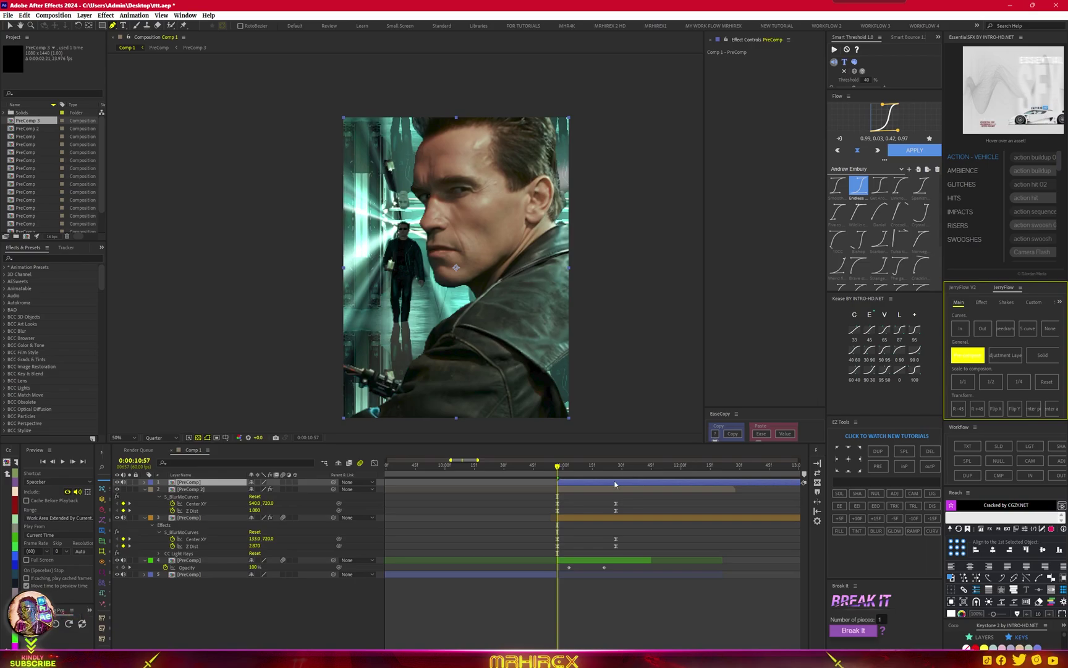
pyautogui.hotkey('ctrl', 'space')
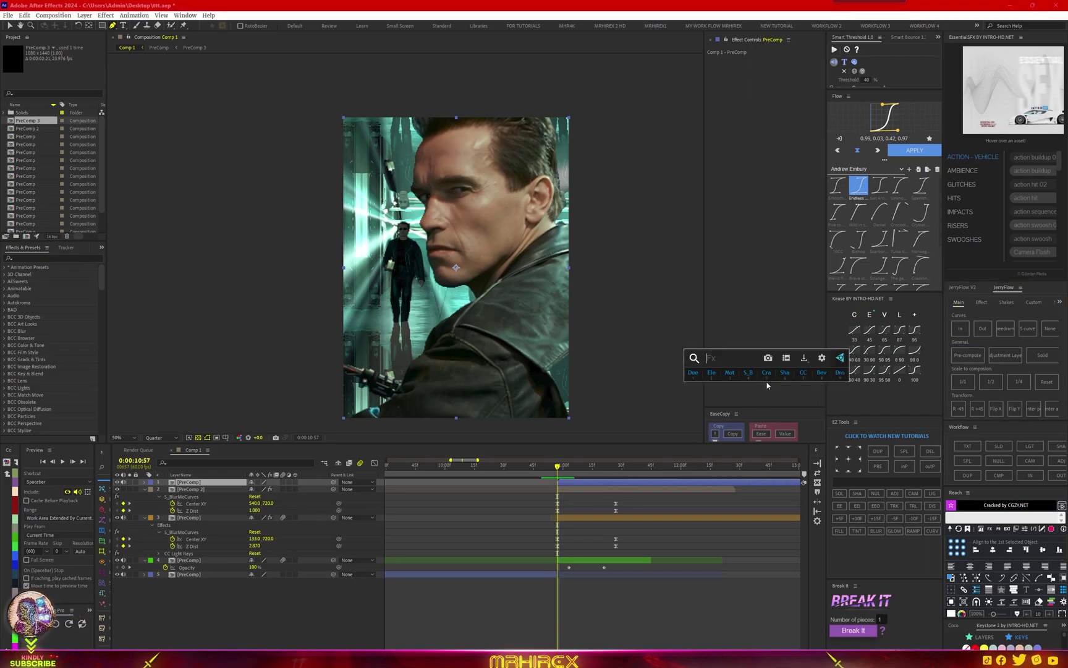
pyautogui.click(693, 372)
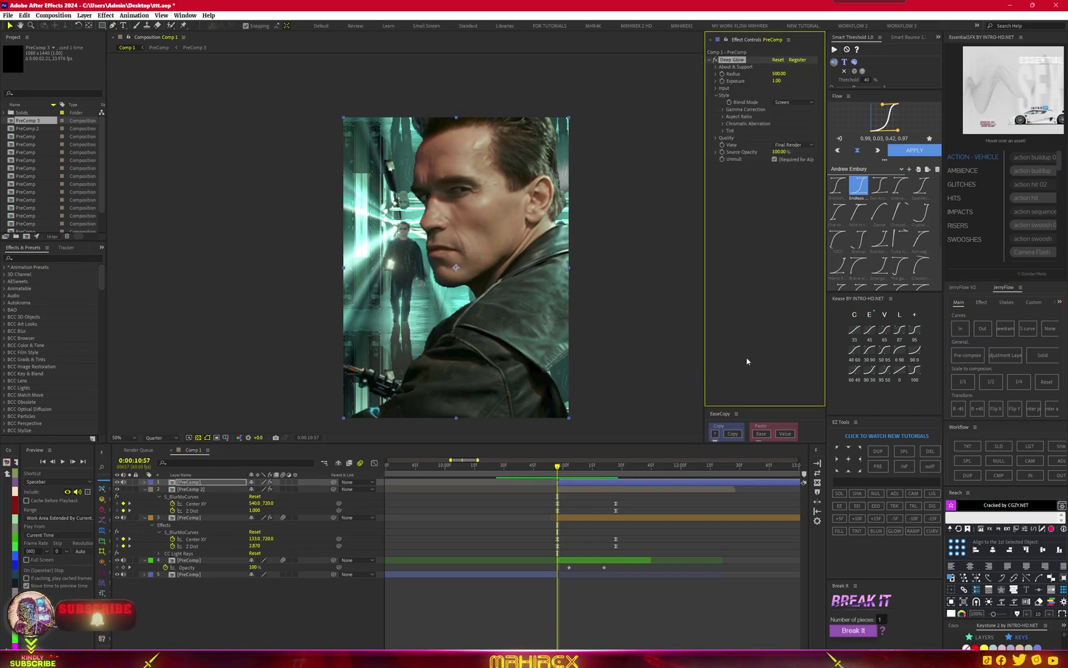
# Replace Deep Glow with Deep Glow 2, found by searching 'deep'.
pyautogui.hotkey('ctrl', 'space')
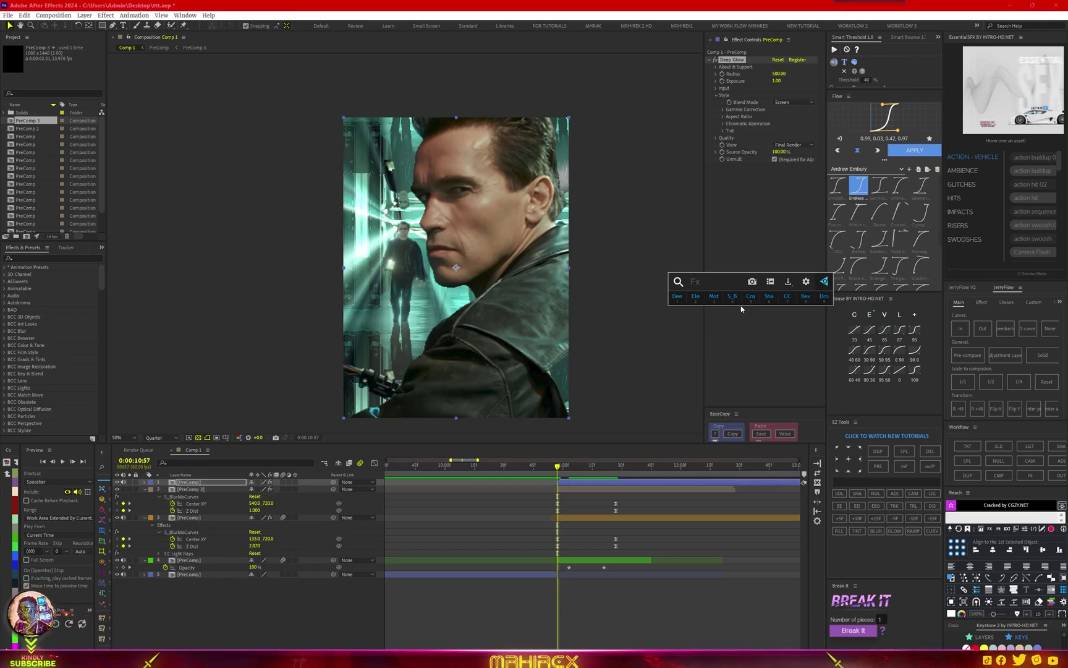
pyautogui.write('ra')
pyautogui.click(740, 240)
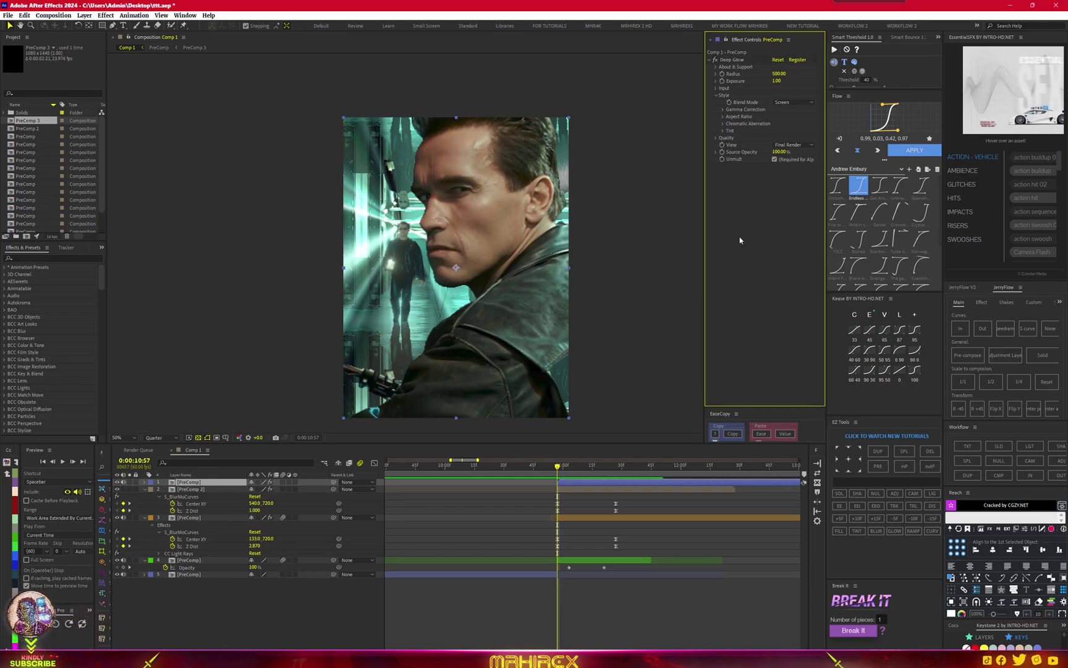
pyautogui.press('Delete')
pyautogui.hotkey('ctrl', 'space')
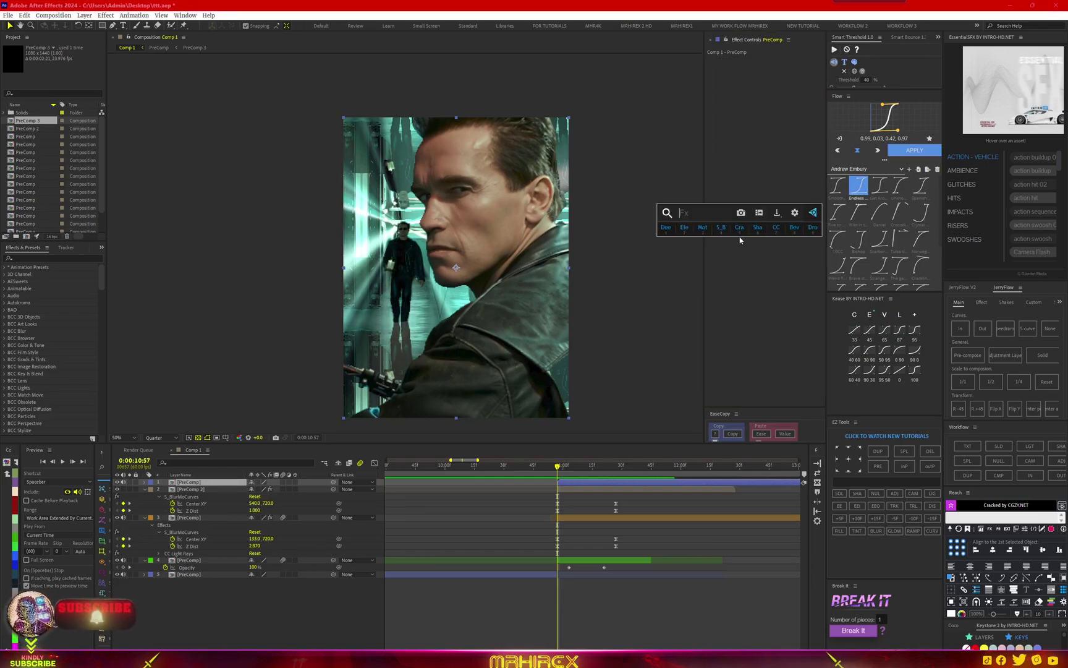
pyautogui.write('deep')
pyautogui.click(750, 249)
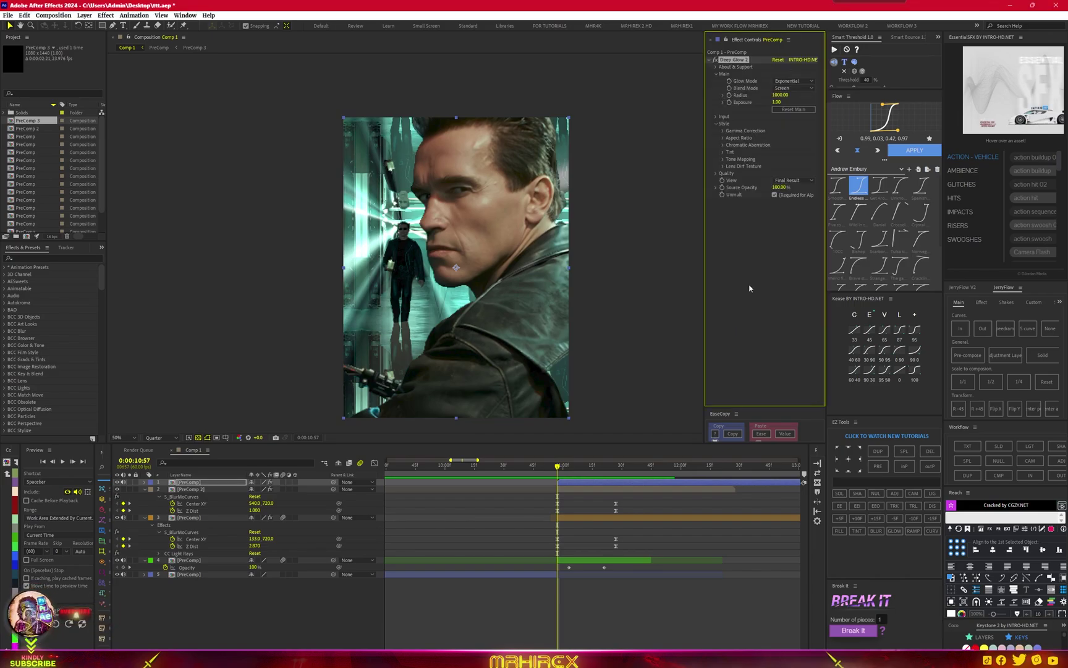
# Search 'ray' in the effect search and pick a light-ray effect.
pyautogui.hotkey('ctrl', 'space')
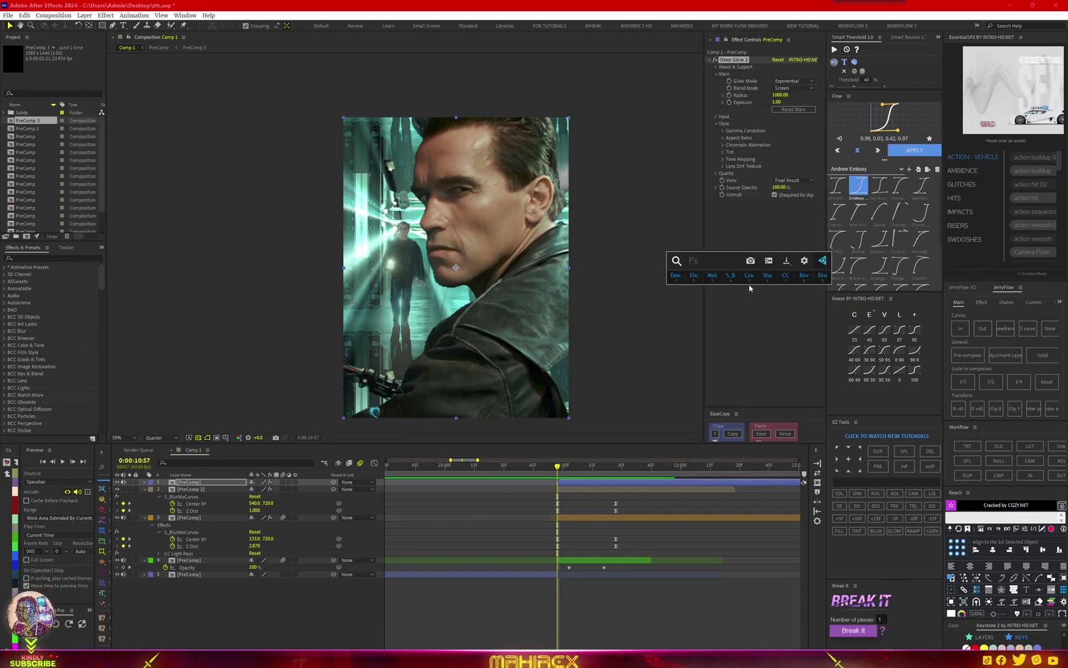
pyautogui.write('ray')
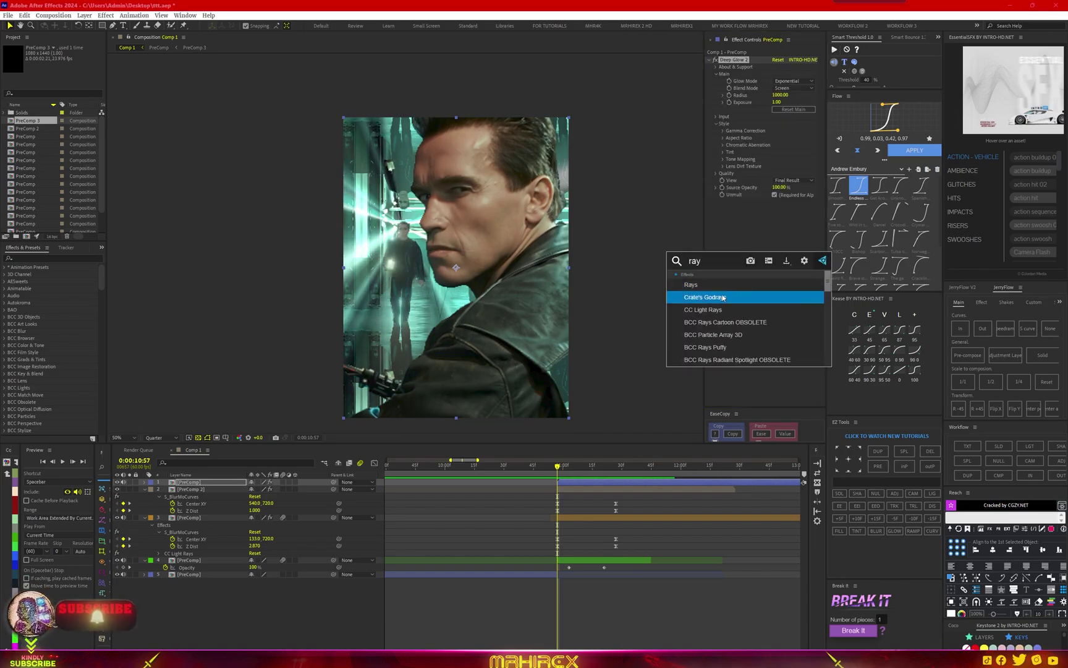
pyautogui.click(720, 296)
pyautogui.click(720, 299)
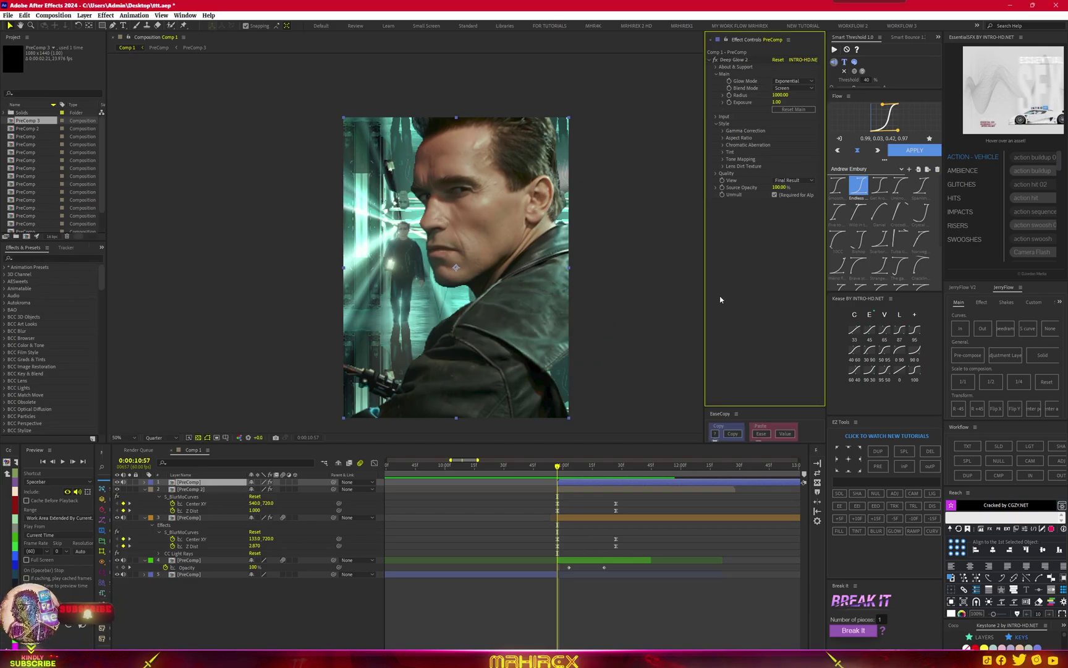
pyautogui.hotkey('ctrl', 'space')
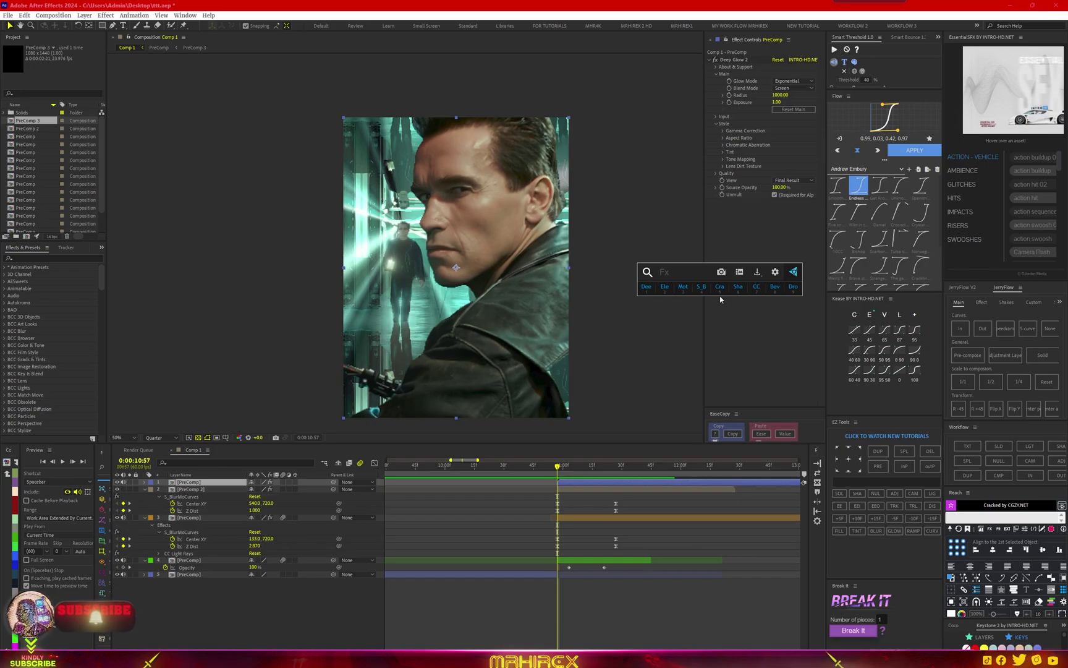
# Add CC Light Rays and centre it on the corridor light at 272,522.
pyautogui.write('ray')
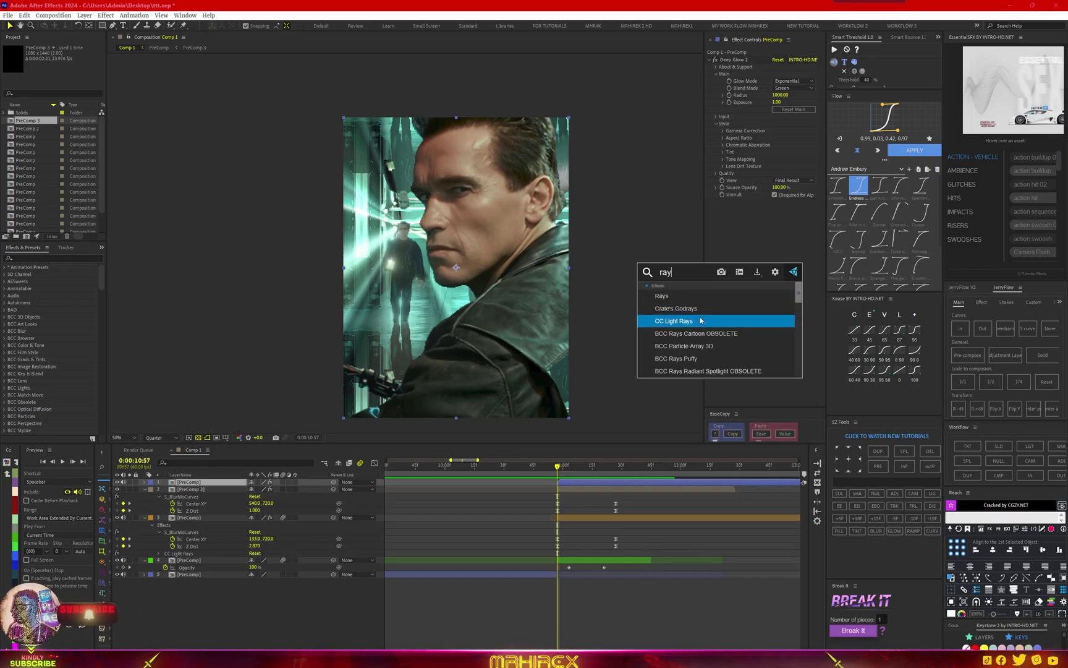
pyautogui.click(700, 320)
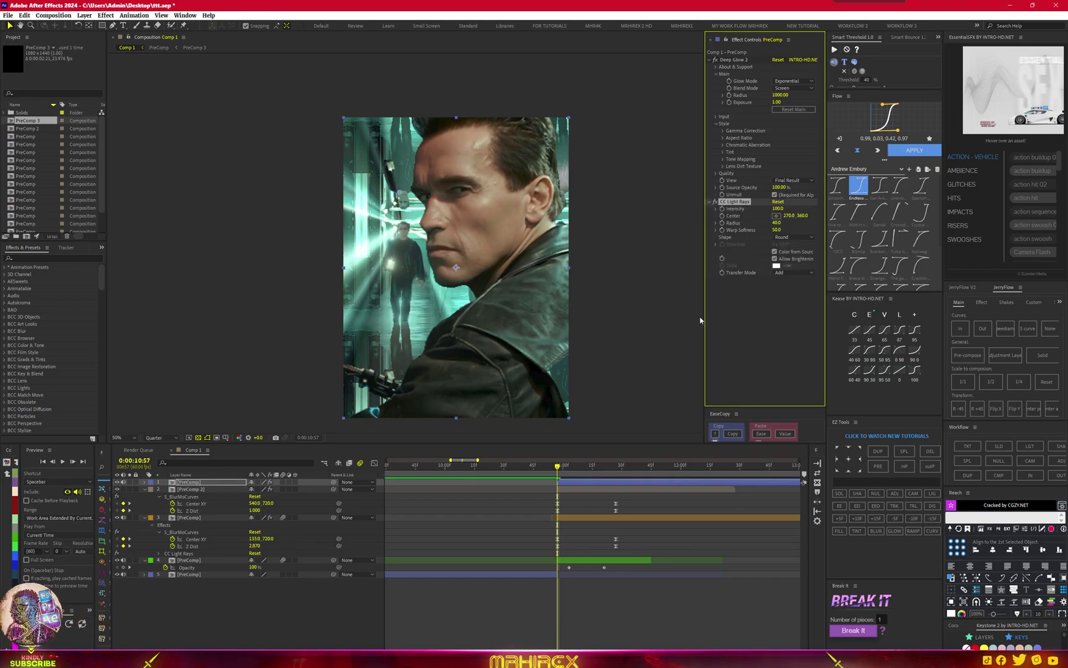
pyautogui.click(777, 216)
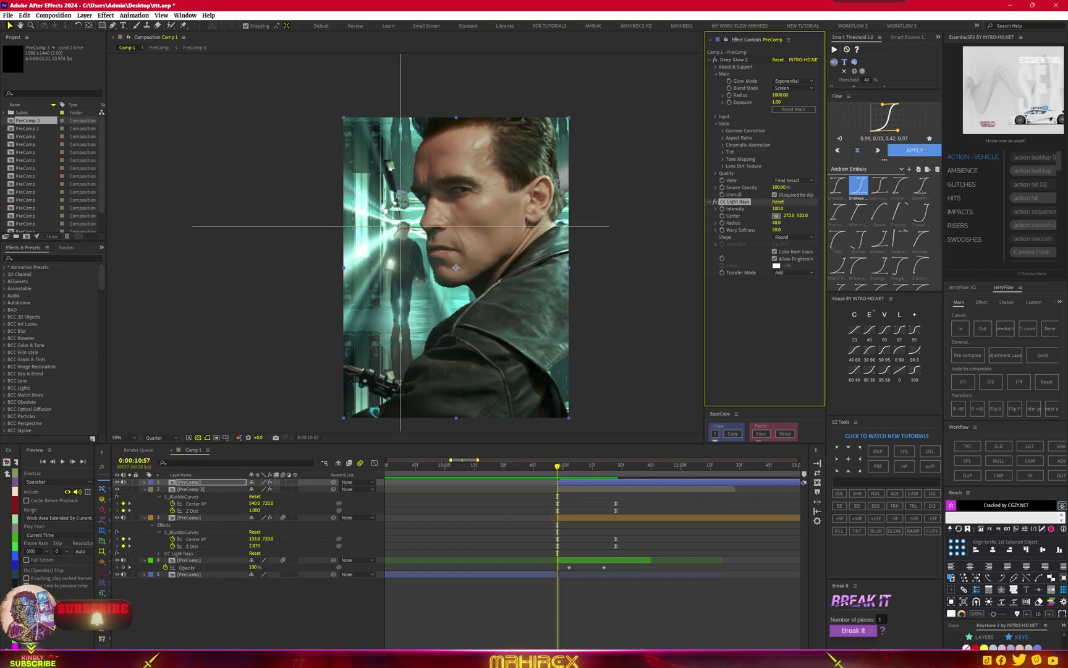
pyautogui.click(400, 229)
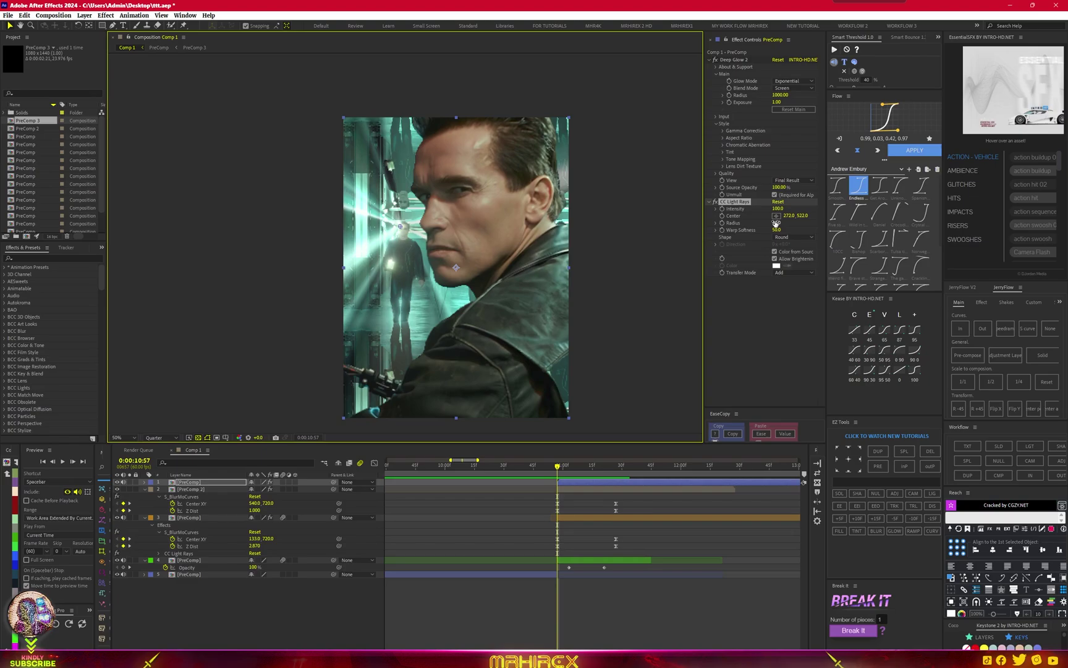
# Set the light rays to Intensity 183, Radius 145 and Warp Softness 90.
pyautogui.moveTo(776, 224)
pyautogui.mouseDown()
pyautogui.moveTo(854, 222)
pyautogui.moveTo(827, 230)
pyautogui.mouseUp()
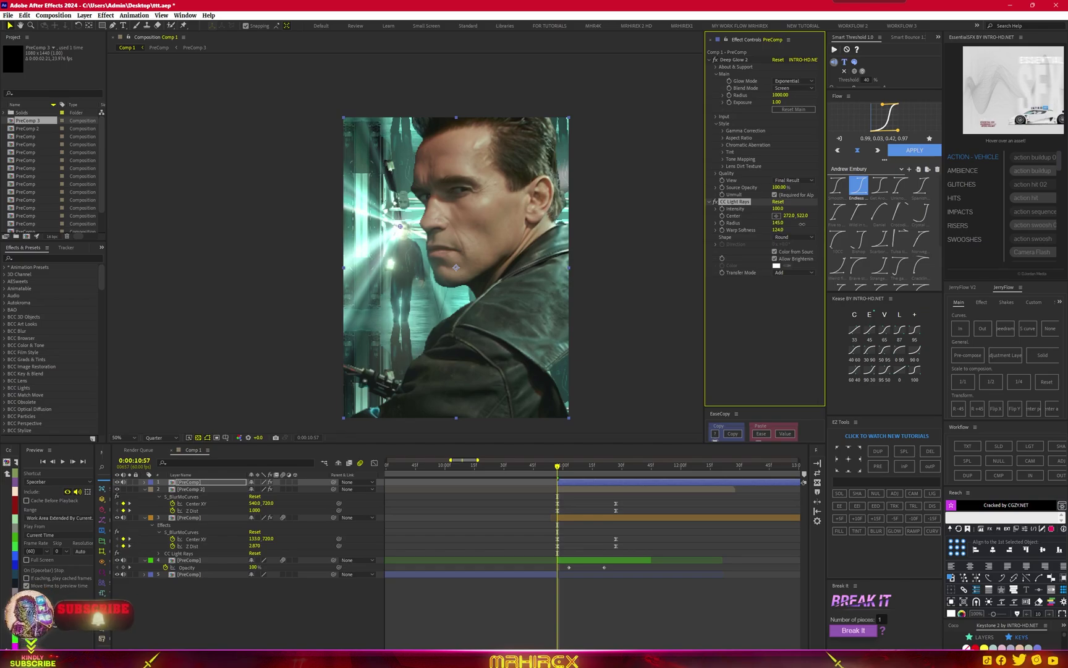
pyautogui.moveTo(778, 230)
pyautogui.mouseDown()
pyautogui.moveTo(802, 224)
pyautogui.moveTo(769, 230)
pyautogui.mouseUp()
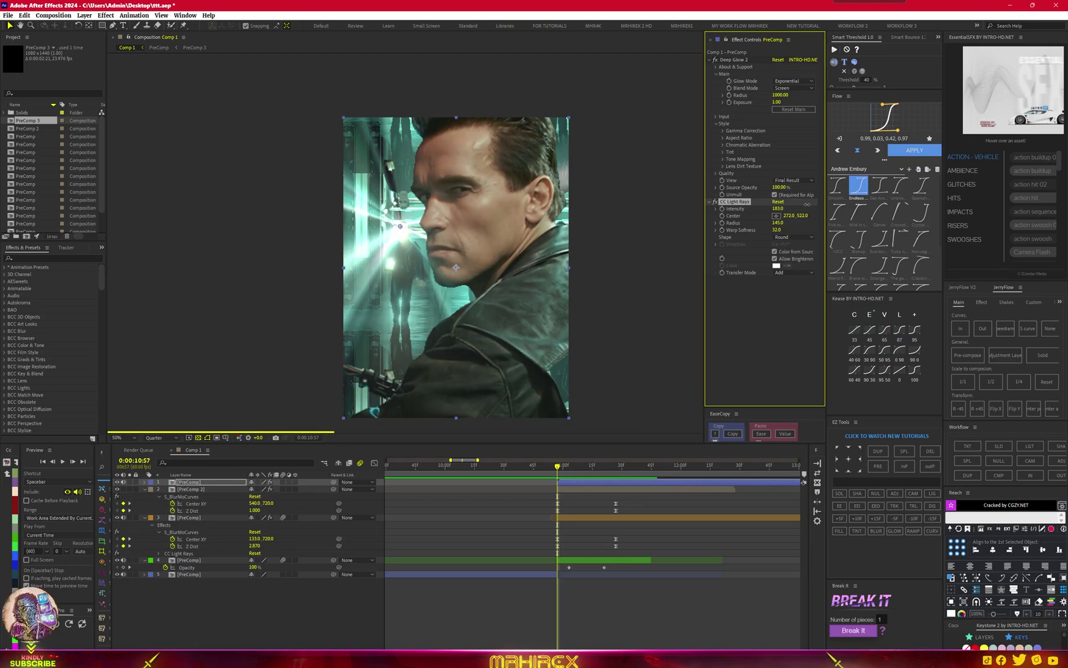
pyautogui.moveTo(801, 206); pyautogui.dragTo(807, 204)
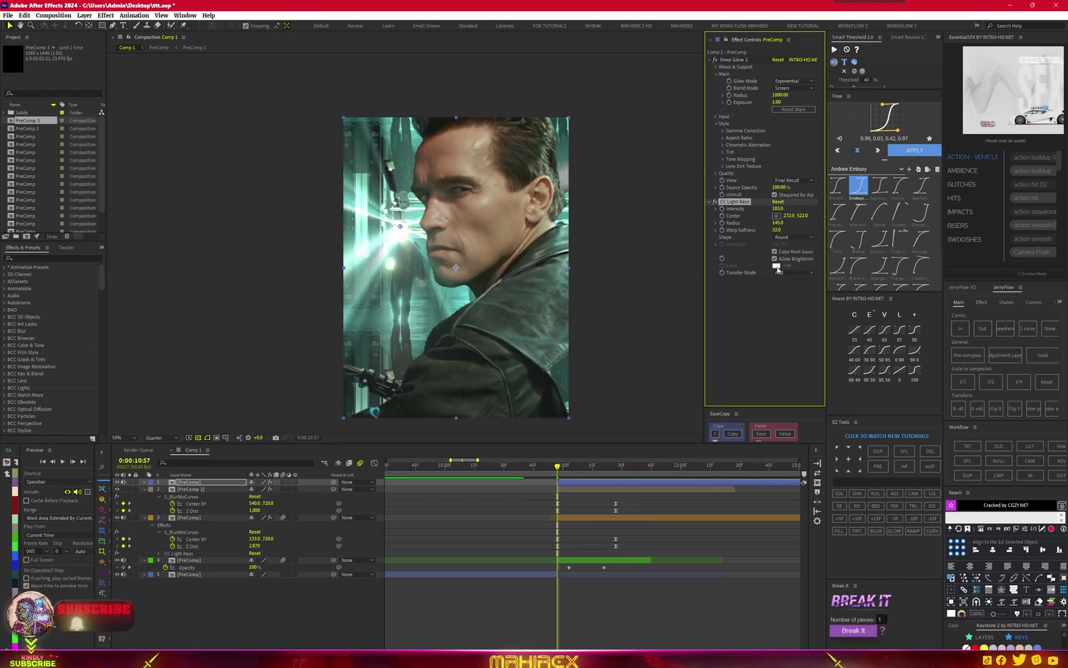
pyautogui.moveTo(782, 229); pyautogui.dragTo(790, 228)
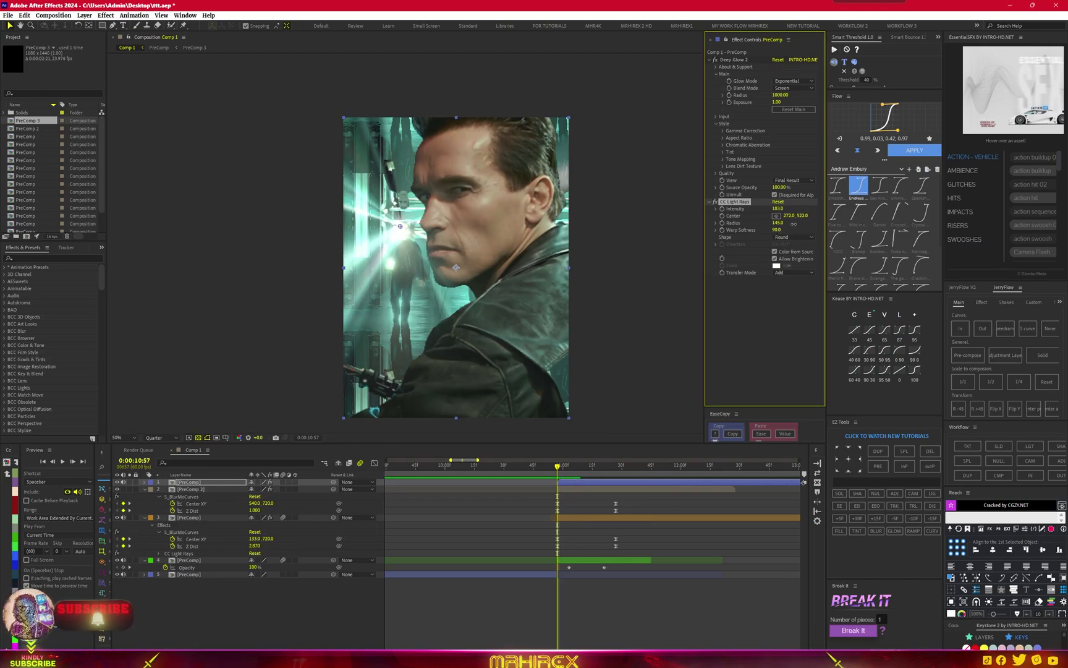
pyautogui.click(752, 351)
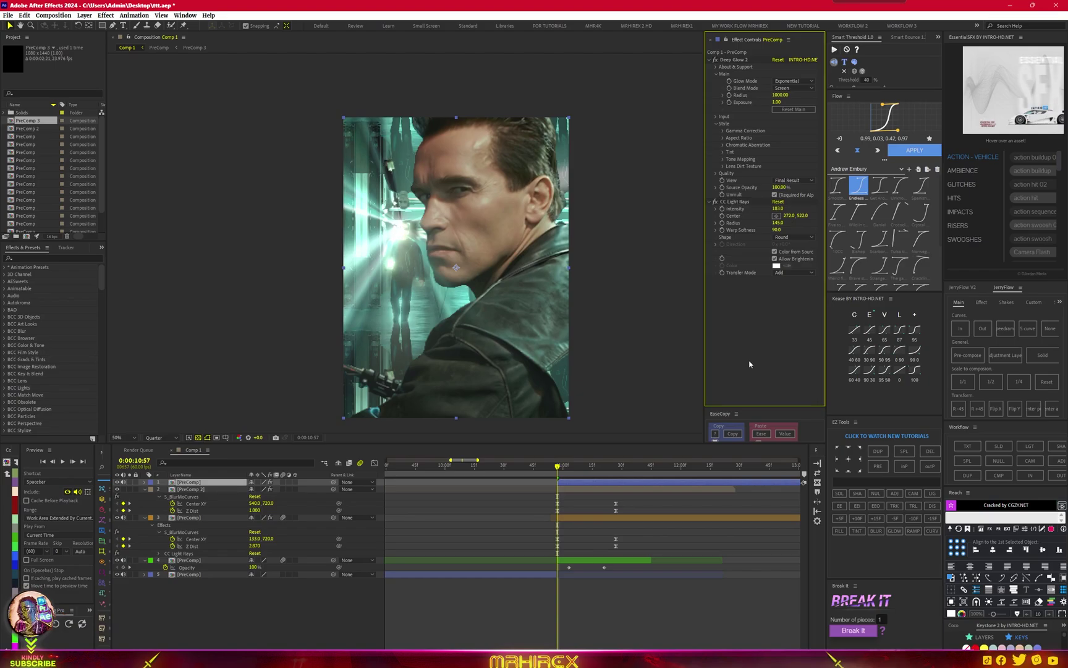
pyautogui.hotkey('ctrl', 'space')
# Apply Tritone with a saturated orange midtones colour.
pyautogui.write('tritone')
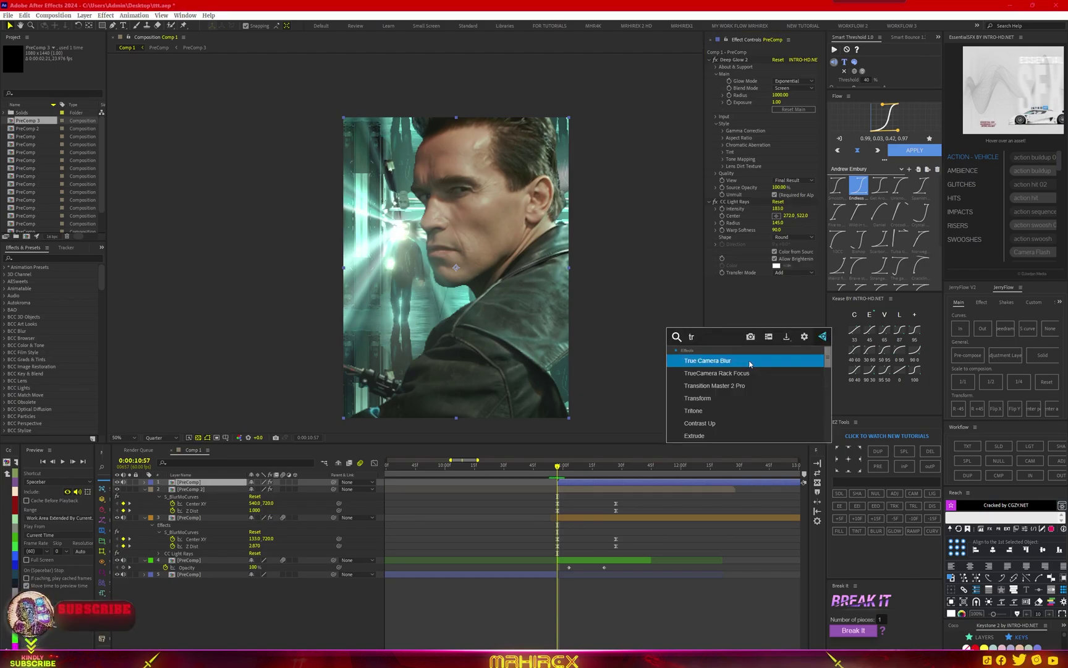
pyautogui.press('Return')
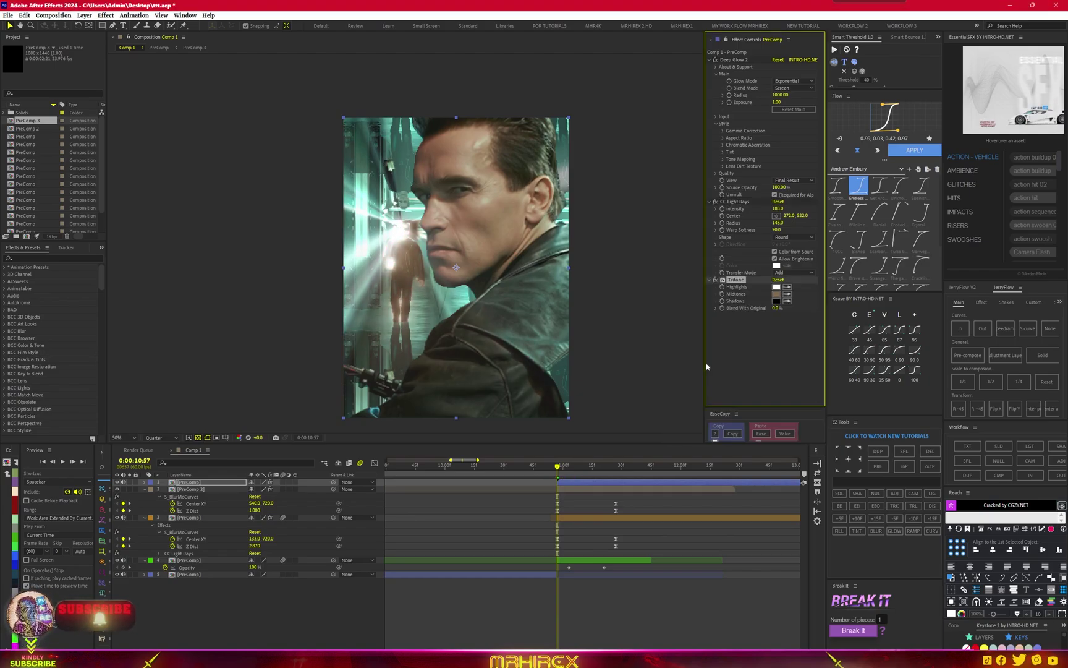
pyautogui.click(776, 294)
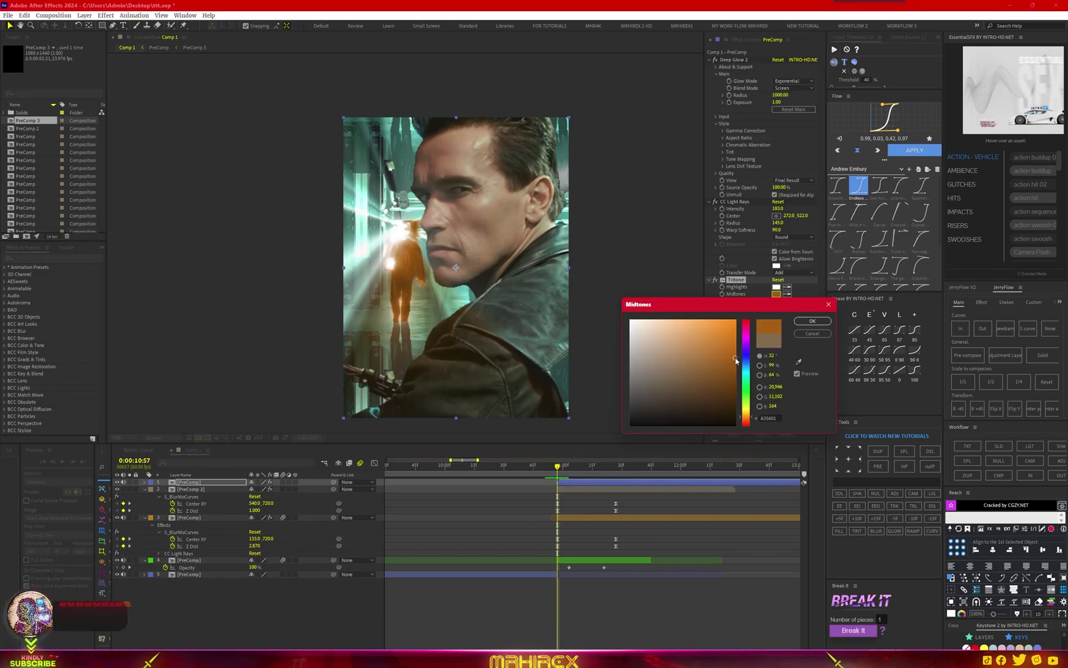
pyautogui.click(735, 357)
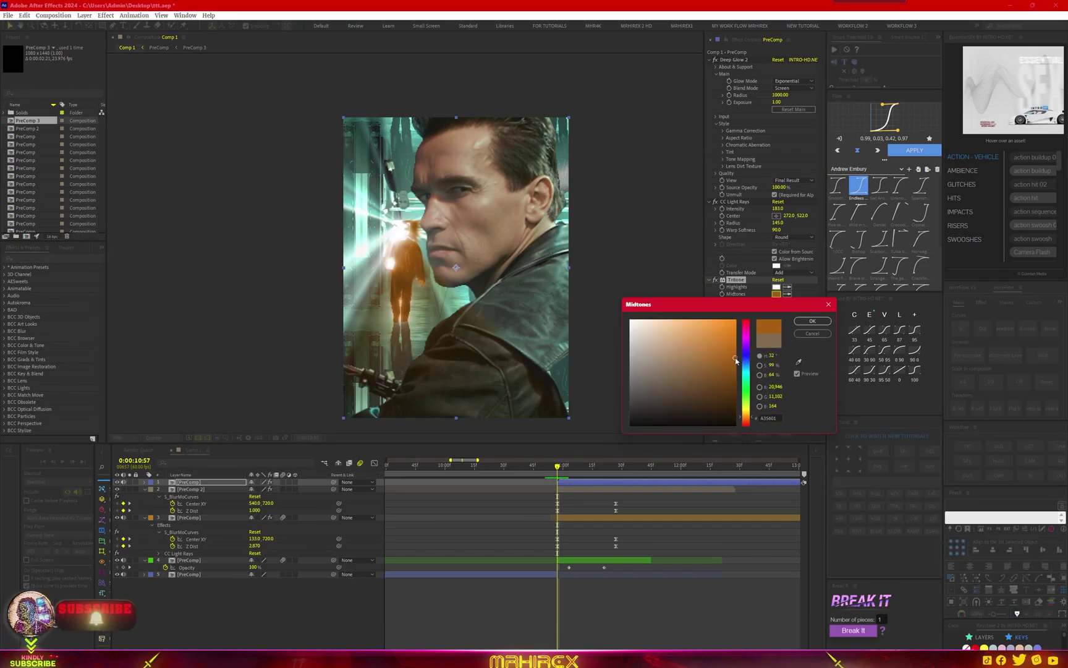
pyautogui.click(812, 320)
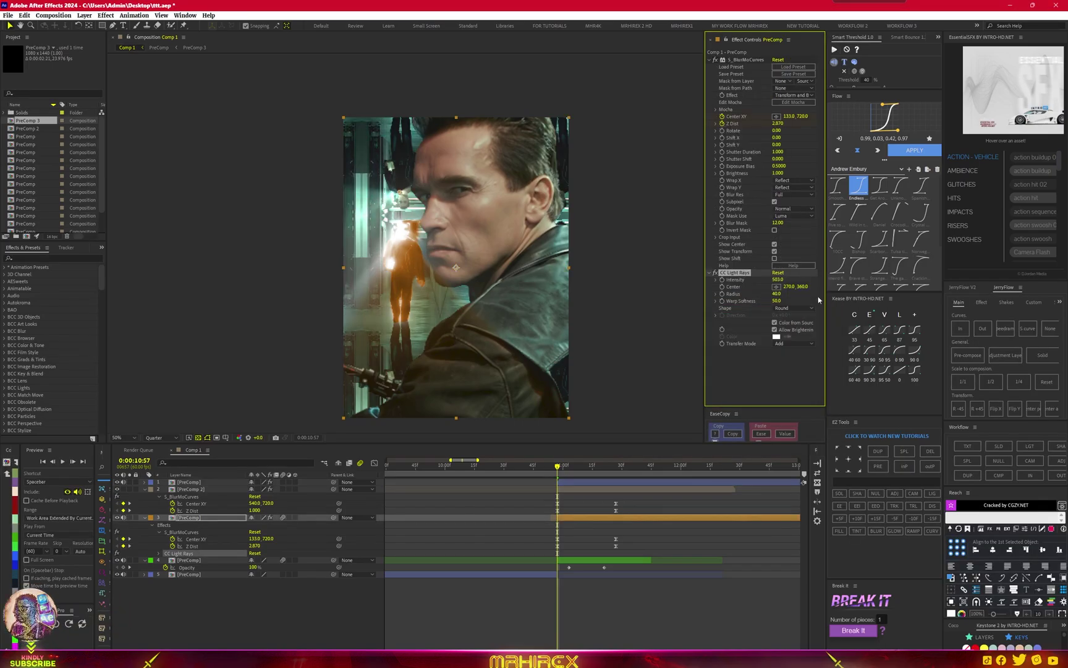
# Raise the top layer's CC Light Rays intensity to 528 and add Crate's Godrays.
pyautogui.click(579, 481)
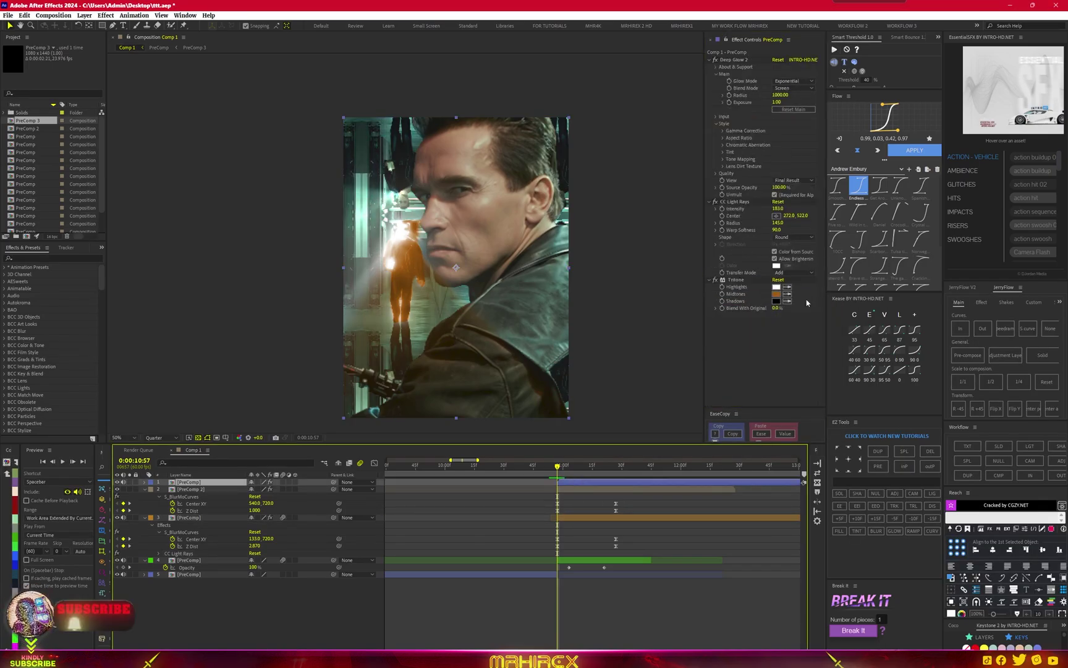
pyautogui.moveTo(775, 207); pyautogui.dragTo(1006, 212)
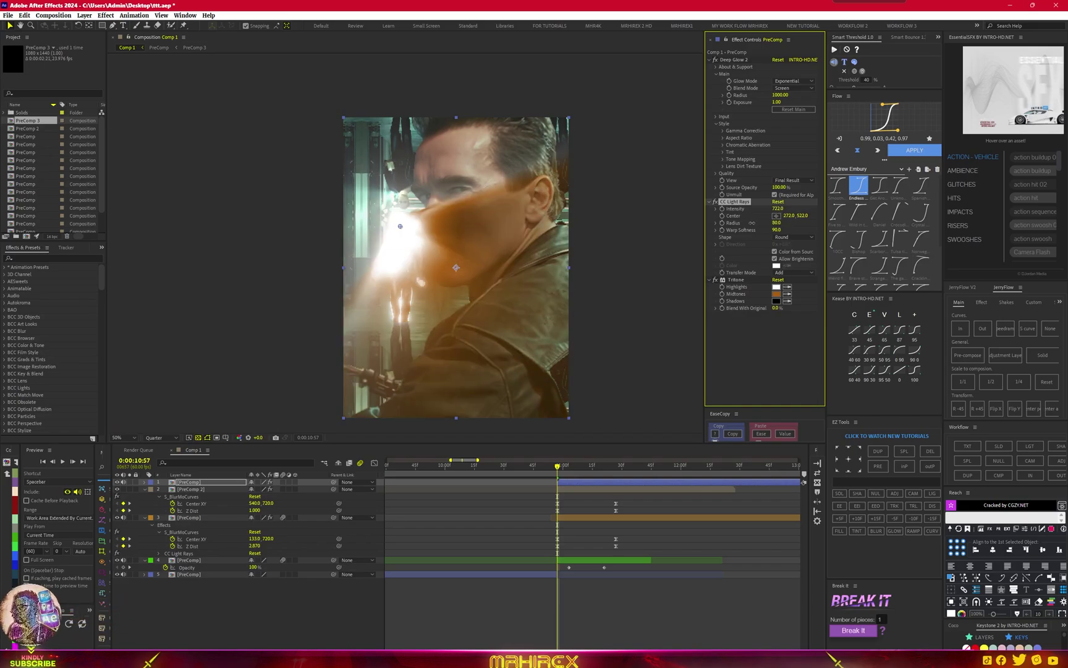
pyautogui.hotkey('ctrl', 'space')
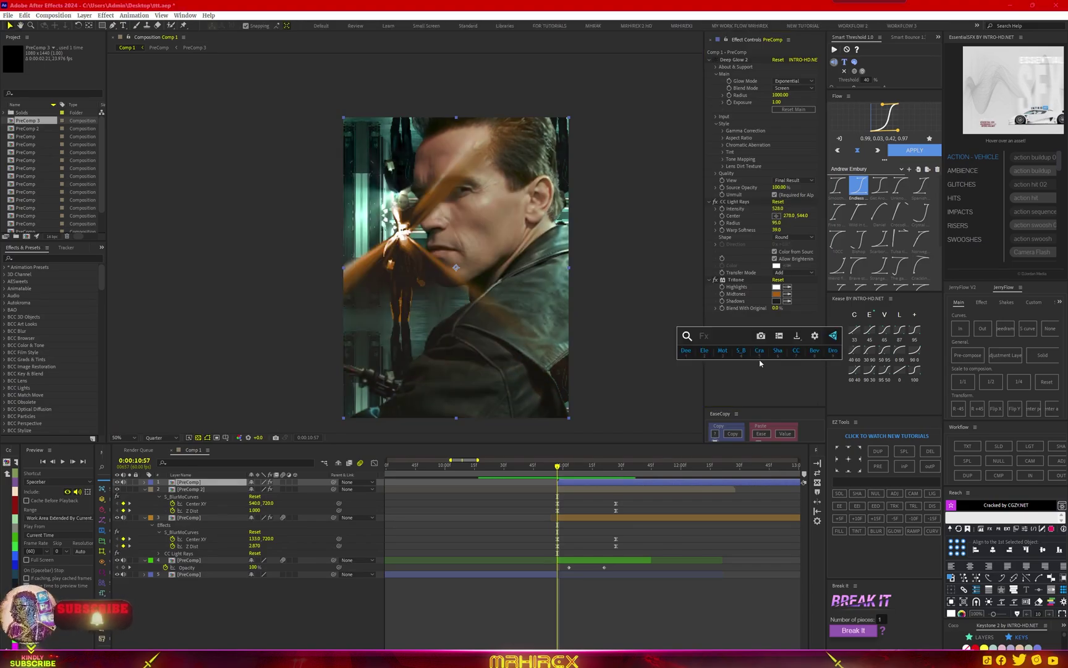
pyautogui.click(755, 356)
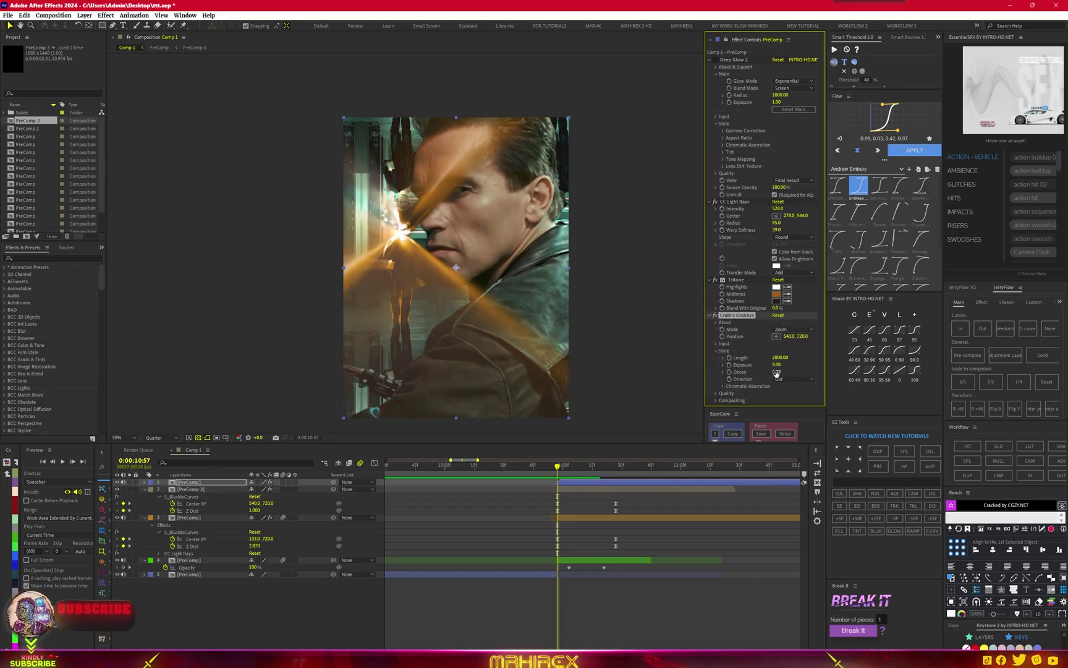
# Set the Crate's Godrays origin to 282,538 beside the face.
pyautogui.moveTo(753, 372)
pyautogui.mouseDown()
pyautogui.moveTo(762, 372)
pyautogui.moveTo(756, 378)
pyautogui.mouseUp()
pyautogui.click(776, 336)
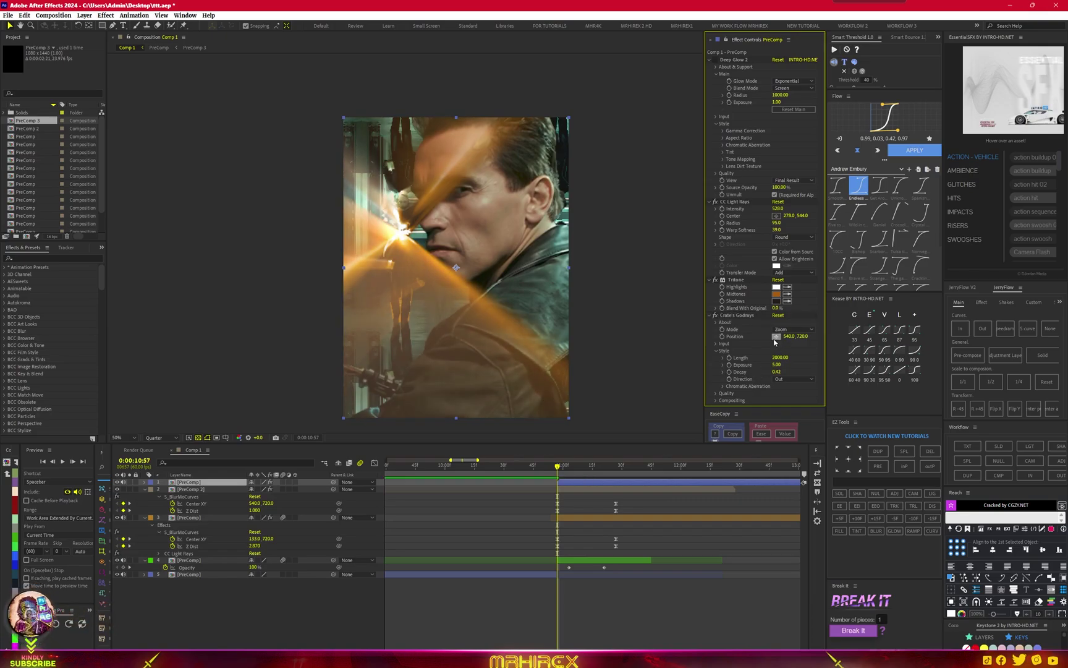
pyautogui.click(402, 233)
pyautogui.click(402, 232)
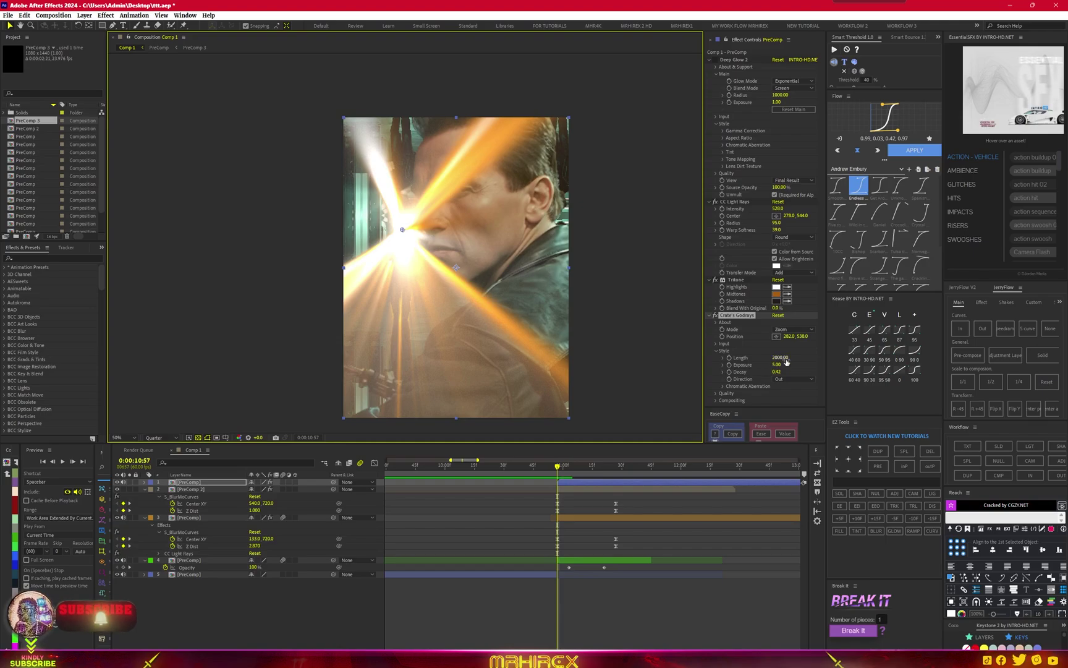
# Tune the godrays to Decay 1.35, Length 3510 and Exposure 5.15.
pyautogui.click(825, 373)
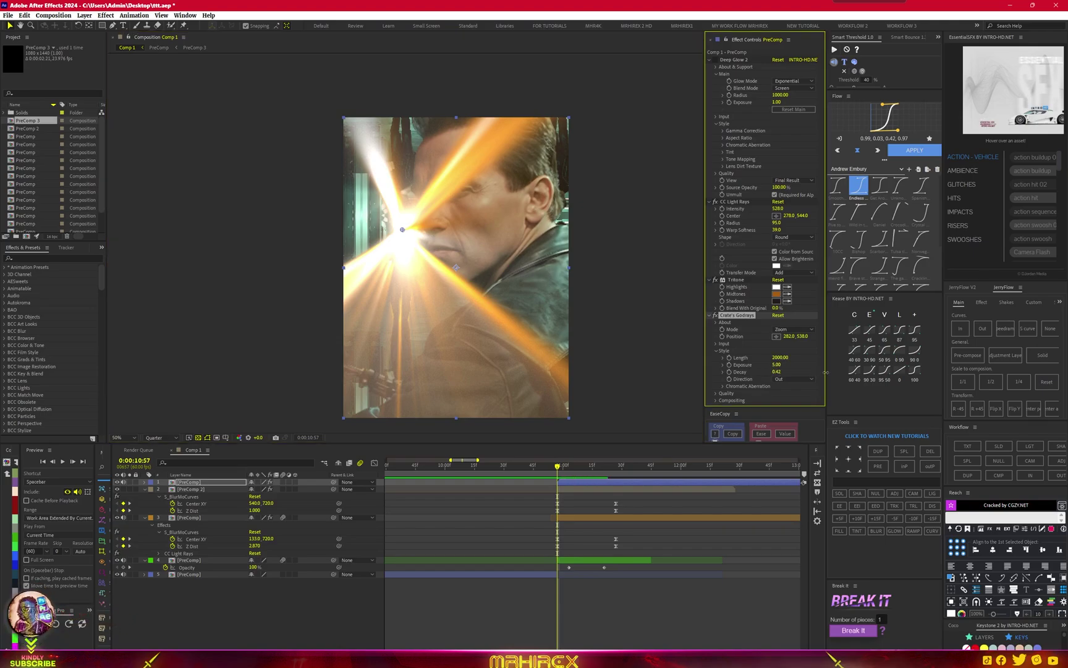
pyautogui.moveTo(776, 372)
pyautogui.mouseDown()
pyautogui.moveTo(902, 371)
pyautogui.moveTo(931, 389)
pyautogui.moveTo(850, 395)
pyautogui.mouseUp()
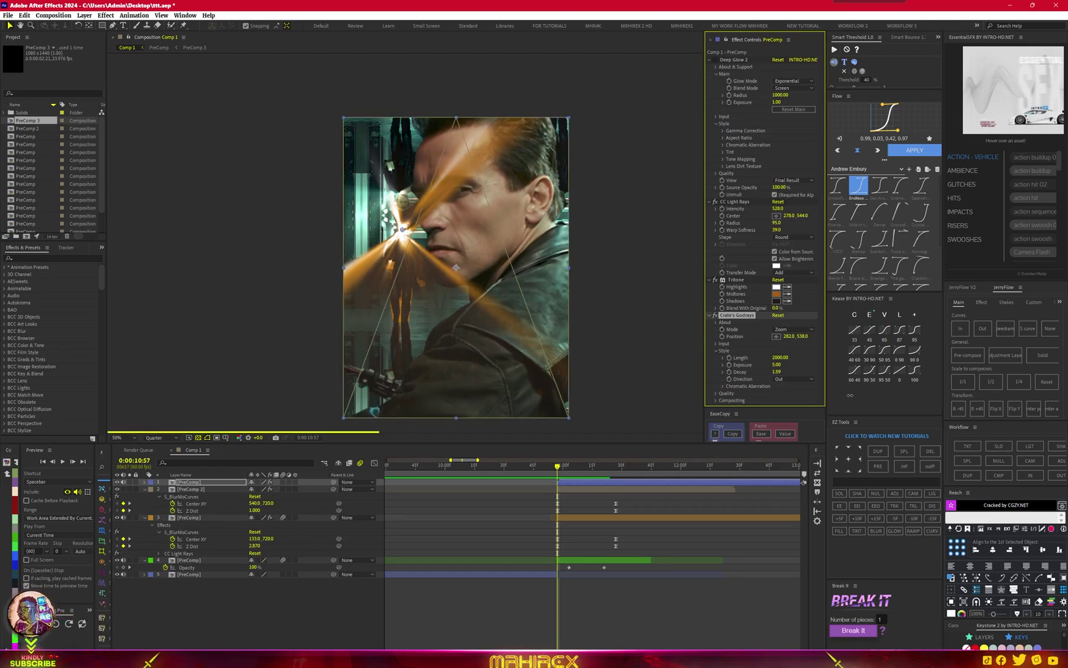
pyautogui.moveTo(850, 395); pyautogui.dragTo(842, 398)
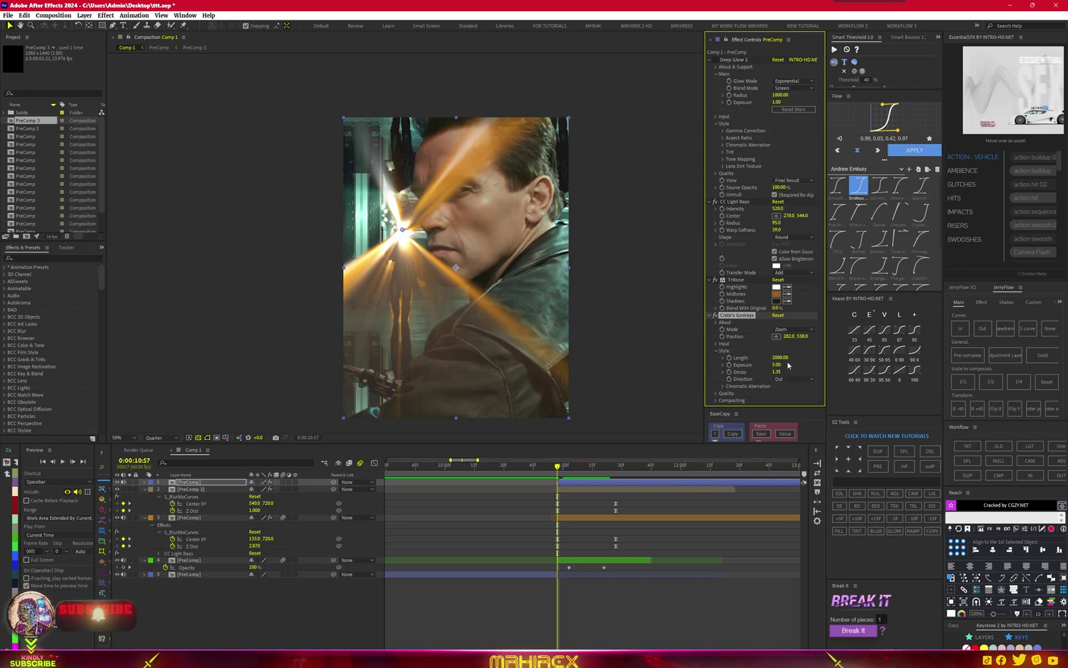
pyautogui.moveTo(780, 358); pyautogui.dragTo(830, 359)
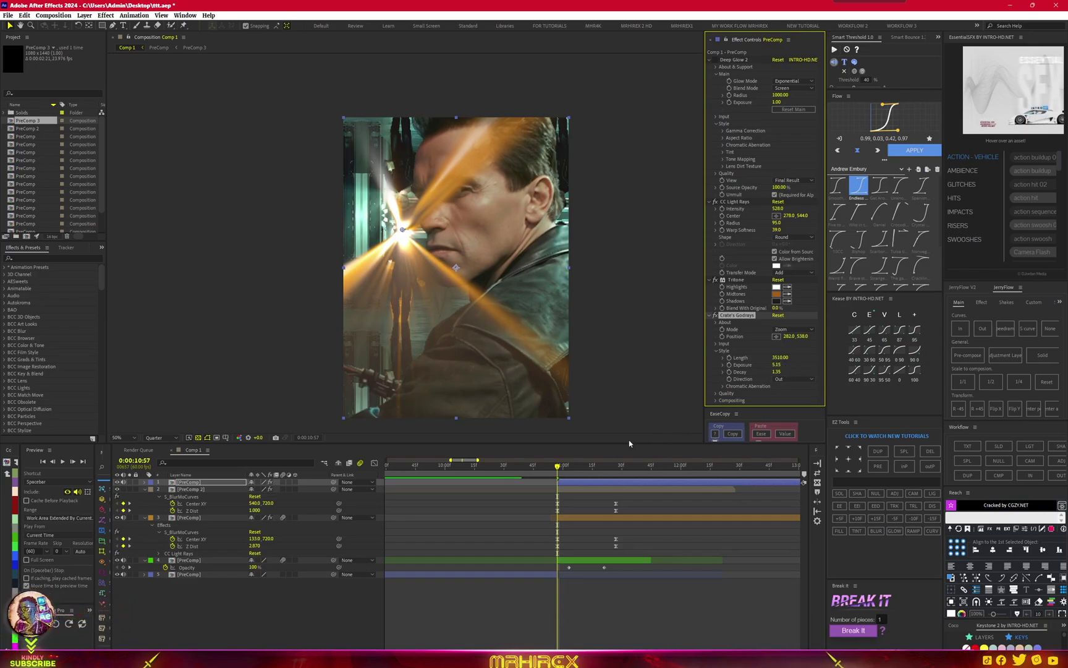
pyautogui.press('space')
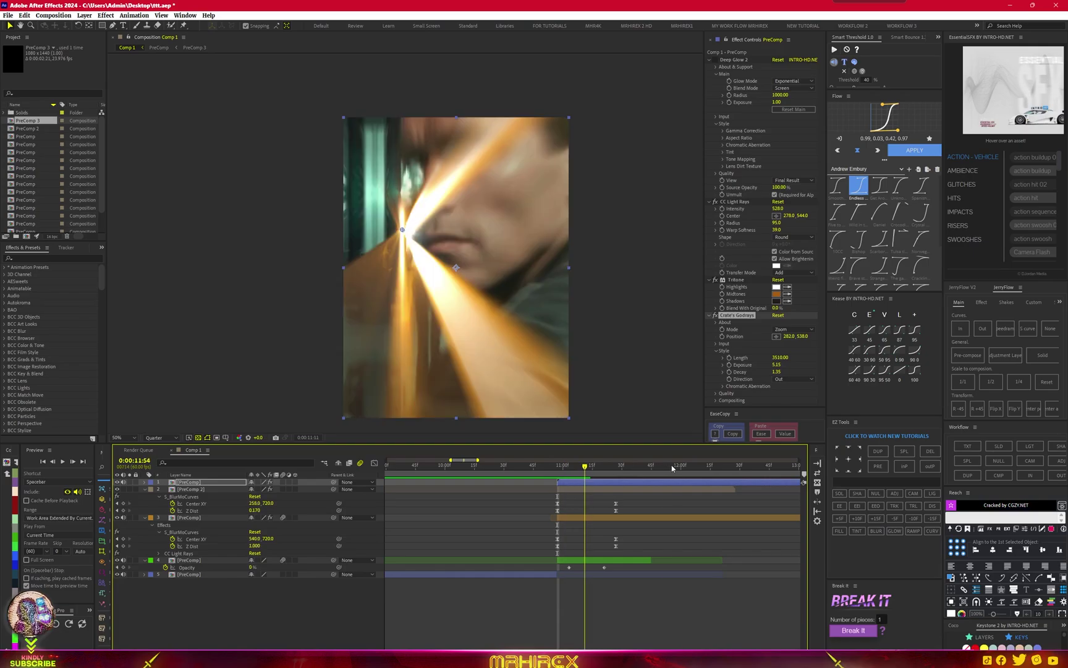
pyautogui.moveTo(674, 467); pyautogui.dragTo(678, 466)
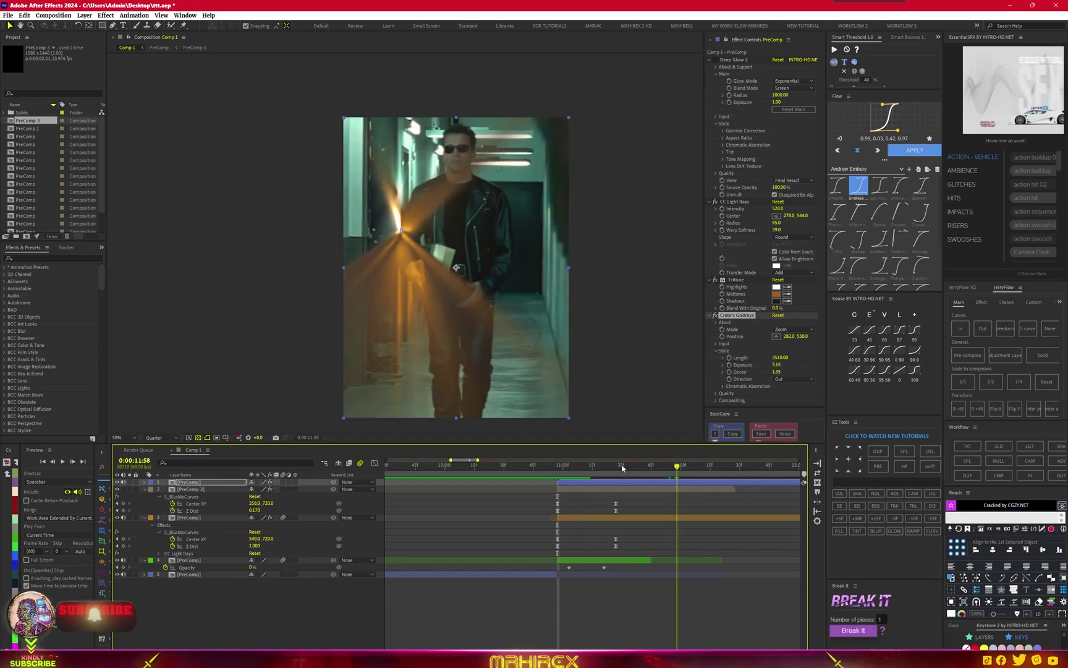
pyautogui.moveTo(573, 467); pyautogui.dragTo(557, 468)
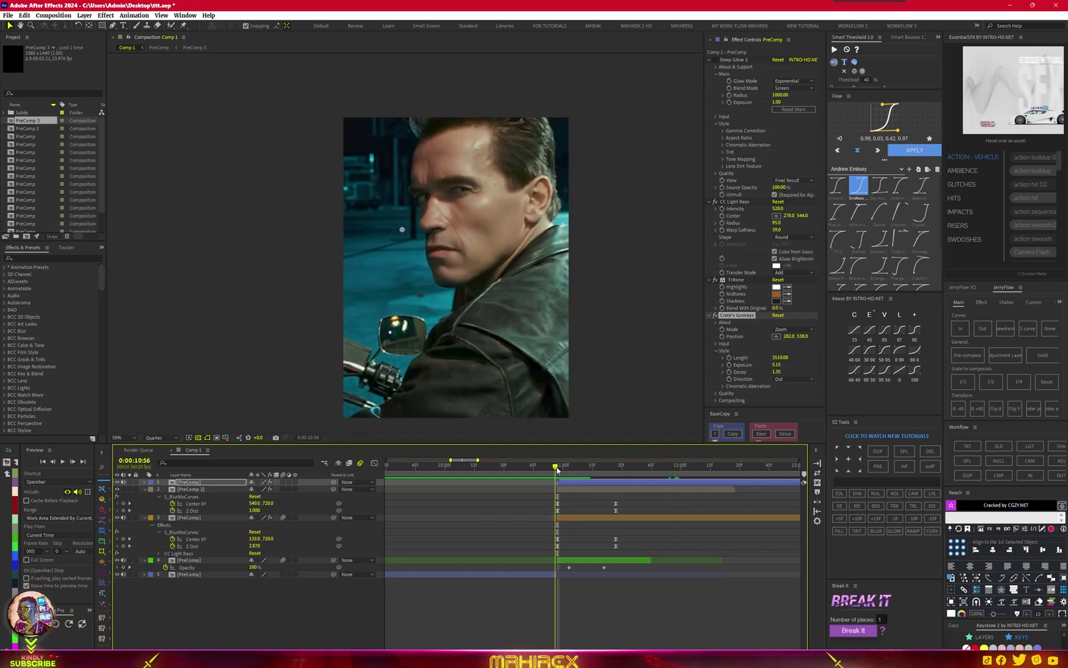
pyautogui.click(648, 469)
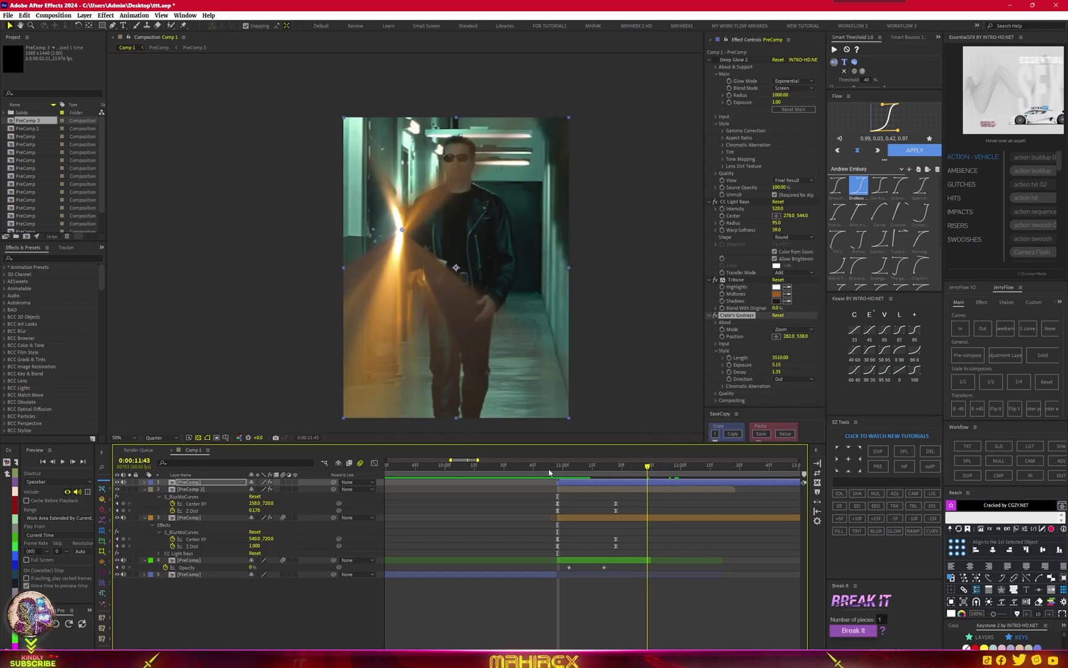
pyautogui.moveTo(549, 470); pyautogui.dragTo(559, 472)
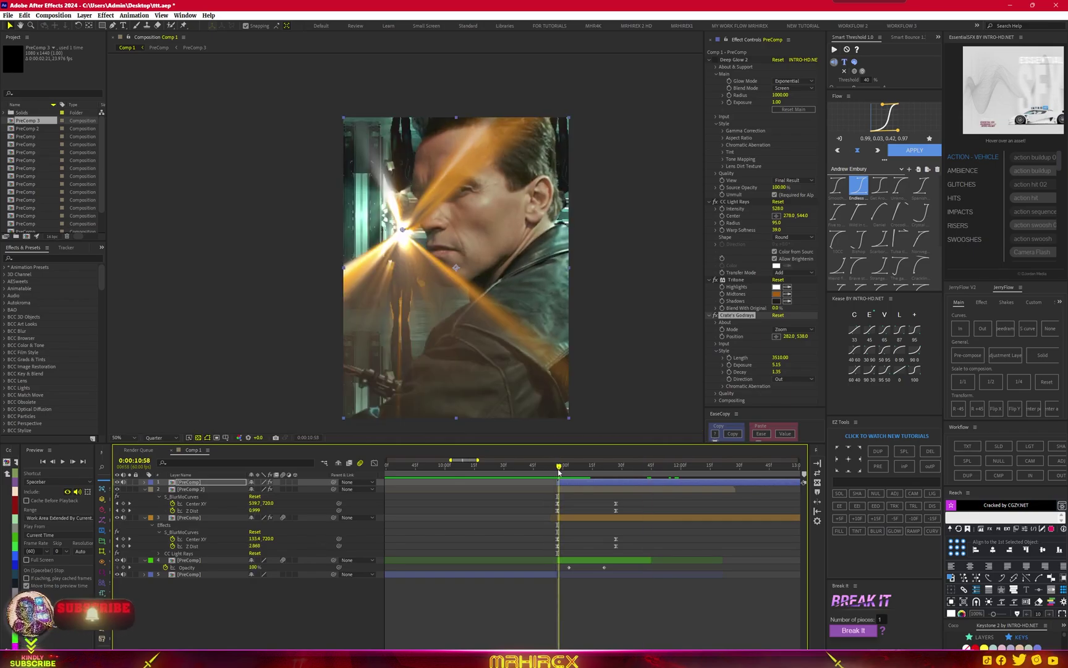
pyautogui.scroll(5, 545, 474)
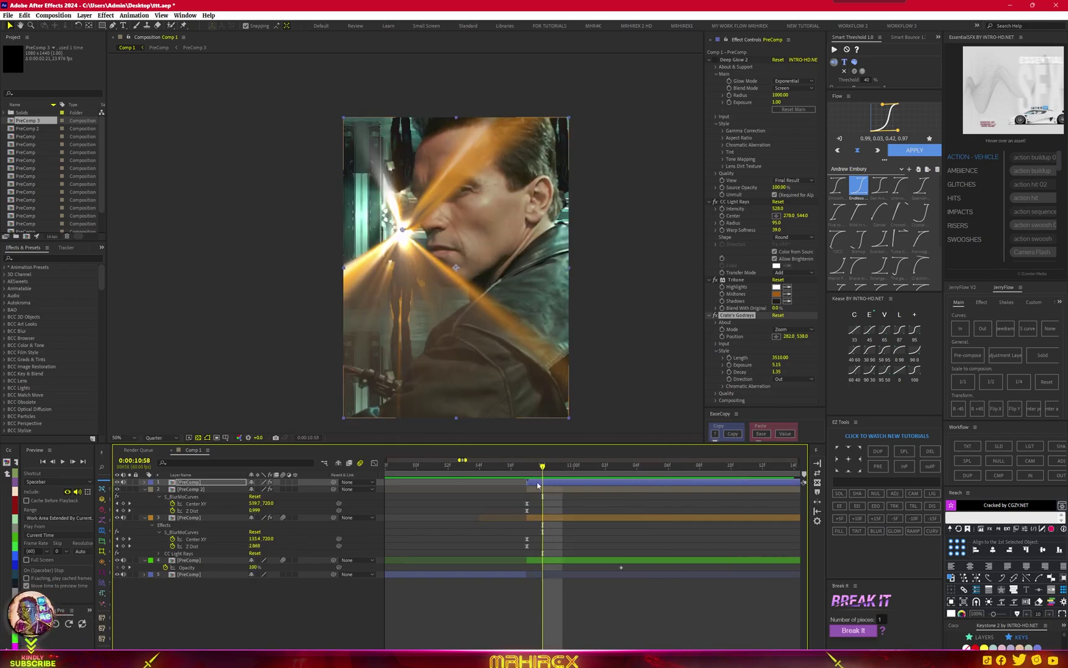
pyautogui.moveTo(544, 473); pyautogui.dragTo(533, 483)
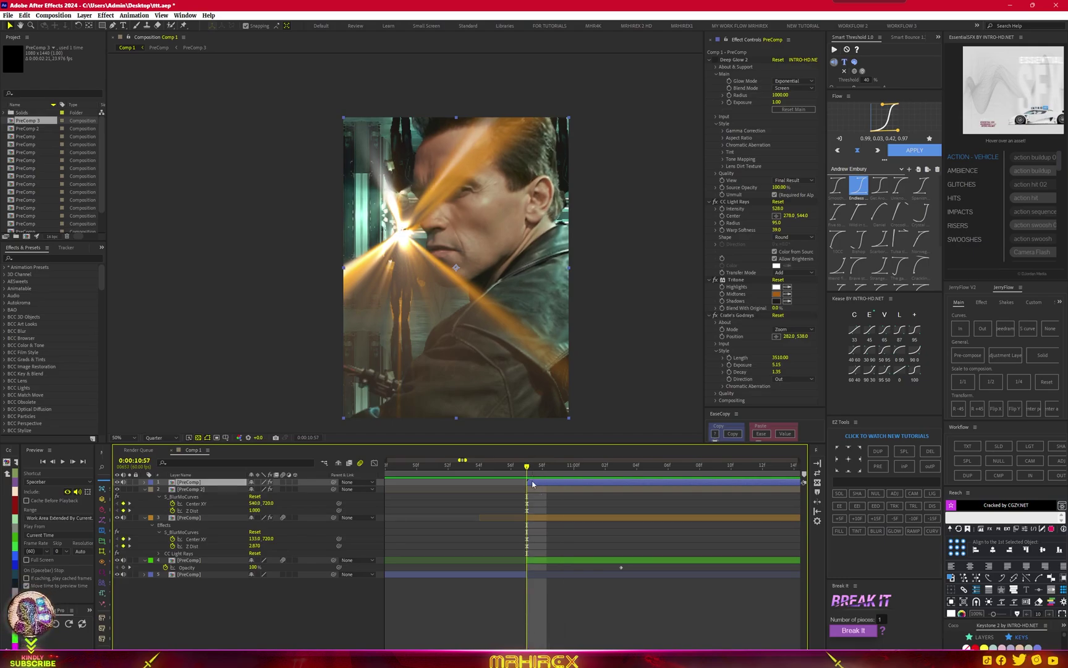
# Keyframe the top layer's Opacity at 0% at 0:00:10:57.
pyautogui.press('t')
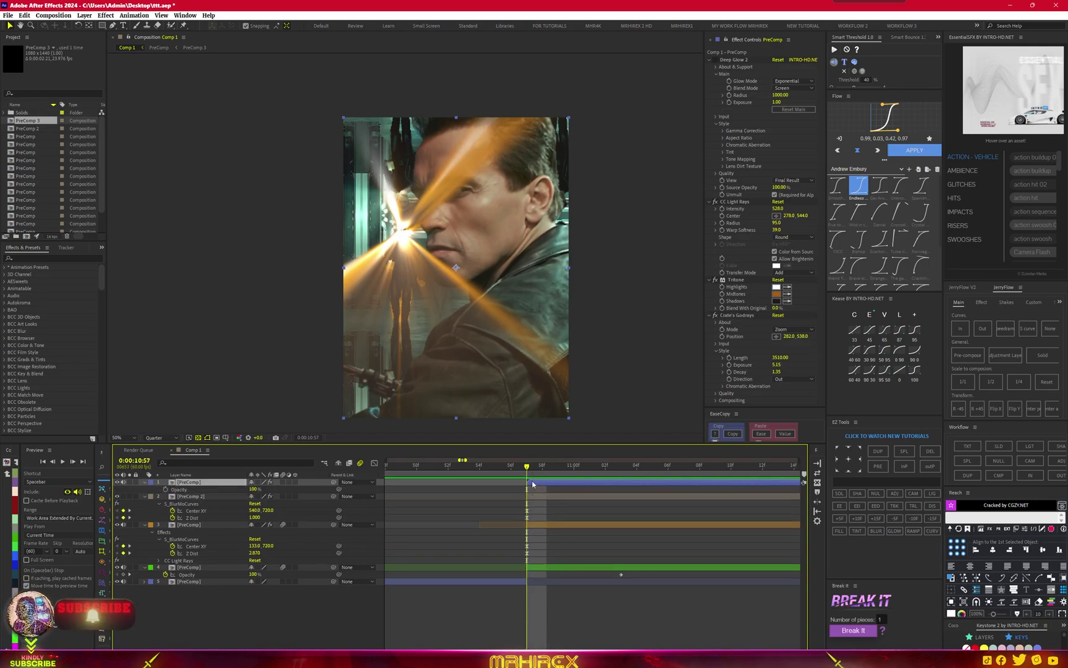
pyautogui.hotkey('alt', 'shift', 't')
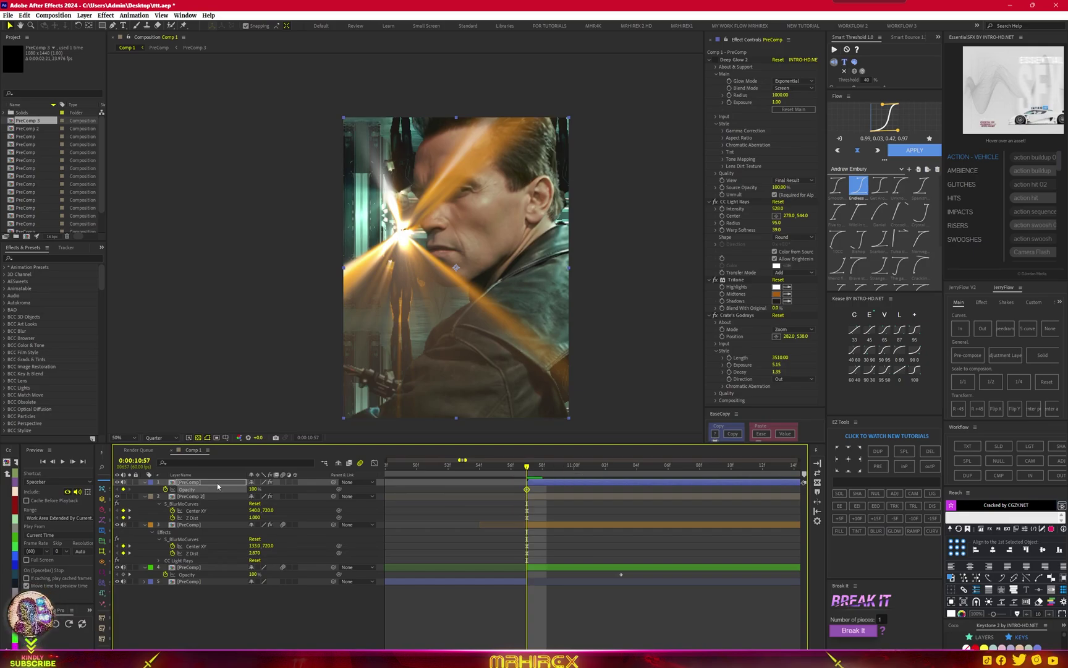
pyautogui.click(251, 488)
pyautogui.write('0')
pyautogui.press('Return')
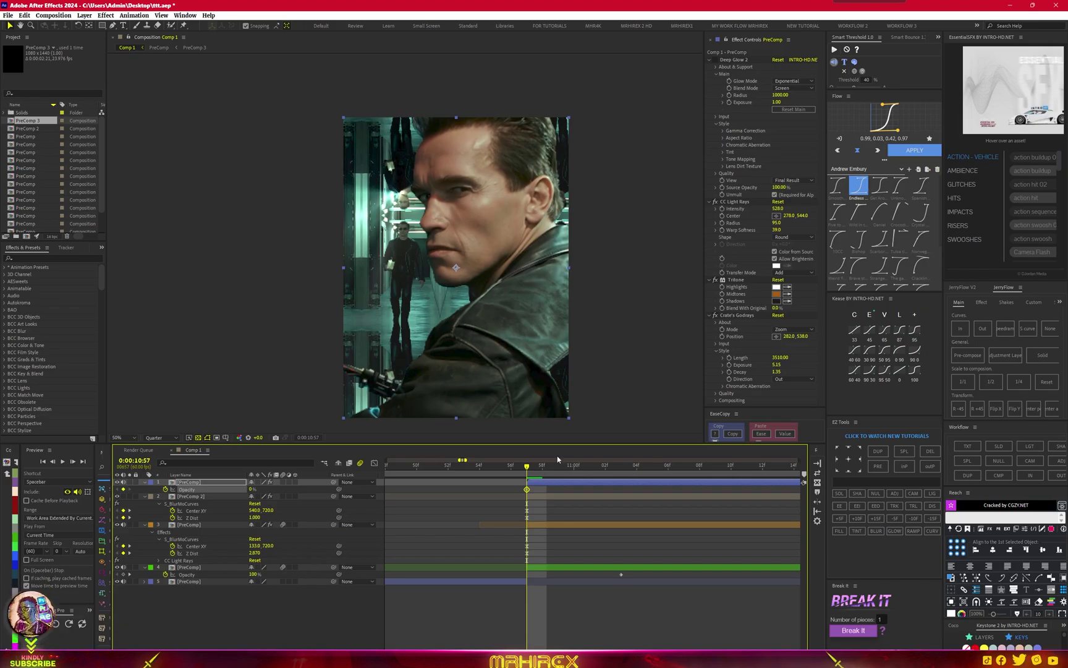
# Hide and re-show the blurred close-up layer to compare.
pyautogui.click(531, 482)
pyautogui.click(526, 528)
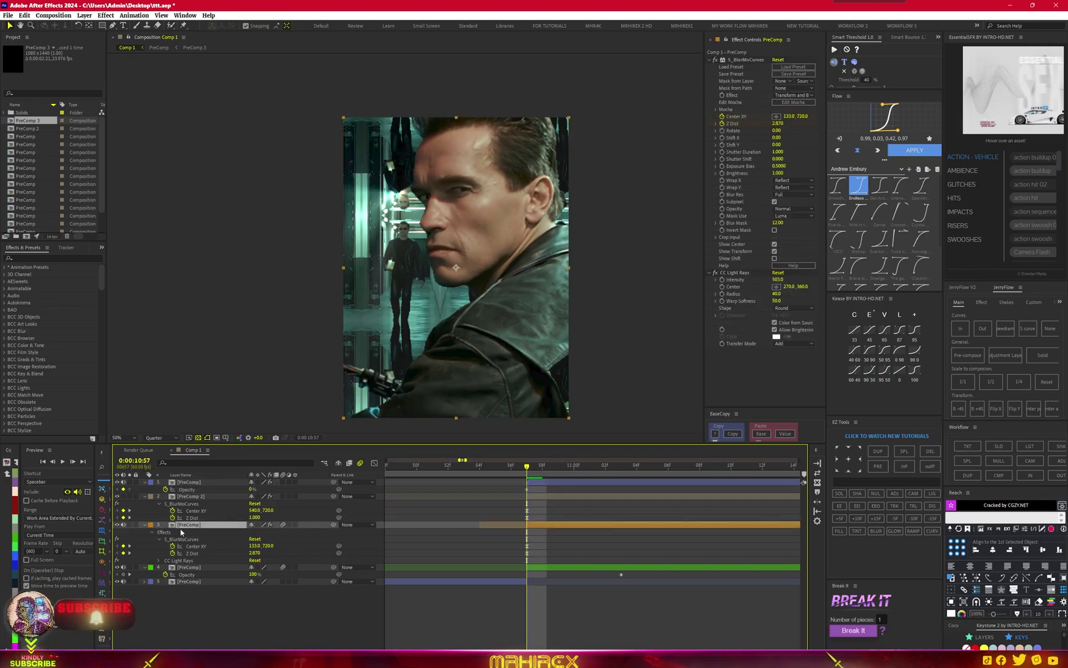
pyautogui.click(118, 525)
pyautogui.click(118, 525)
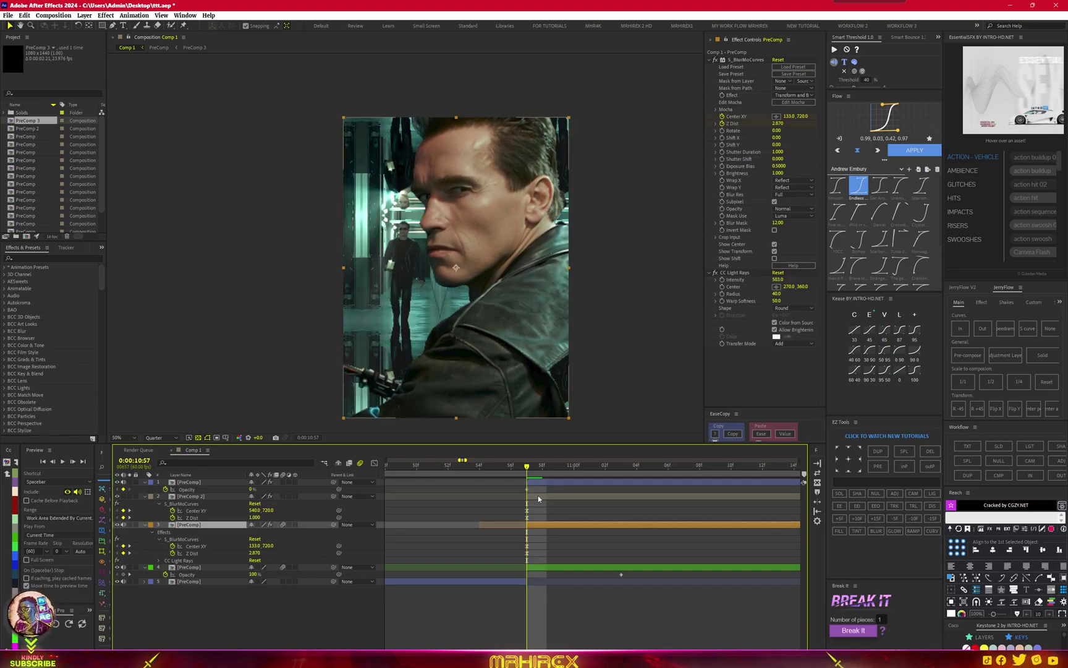
# Raise the top layer's Opacity to 100% at 0:00:11:03.
pyautogui.moveTo(528, 467); pyautogui.dragTo(622, 467)
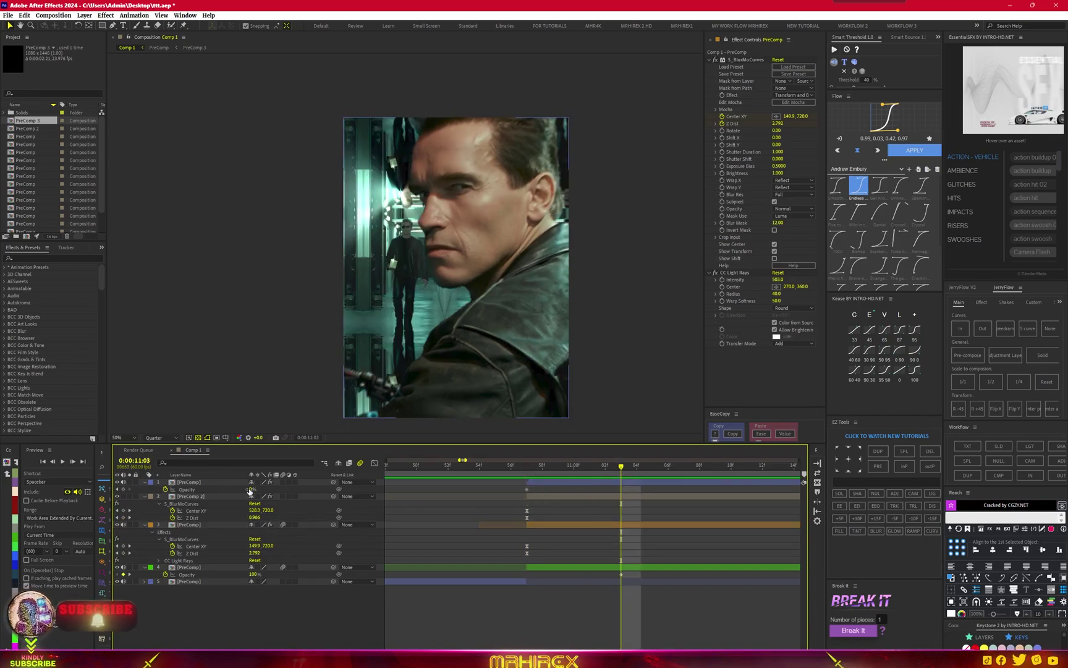
pyautogui.moveTo(252, 489); pyautogui.dragTo(505, 499)
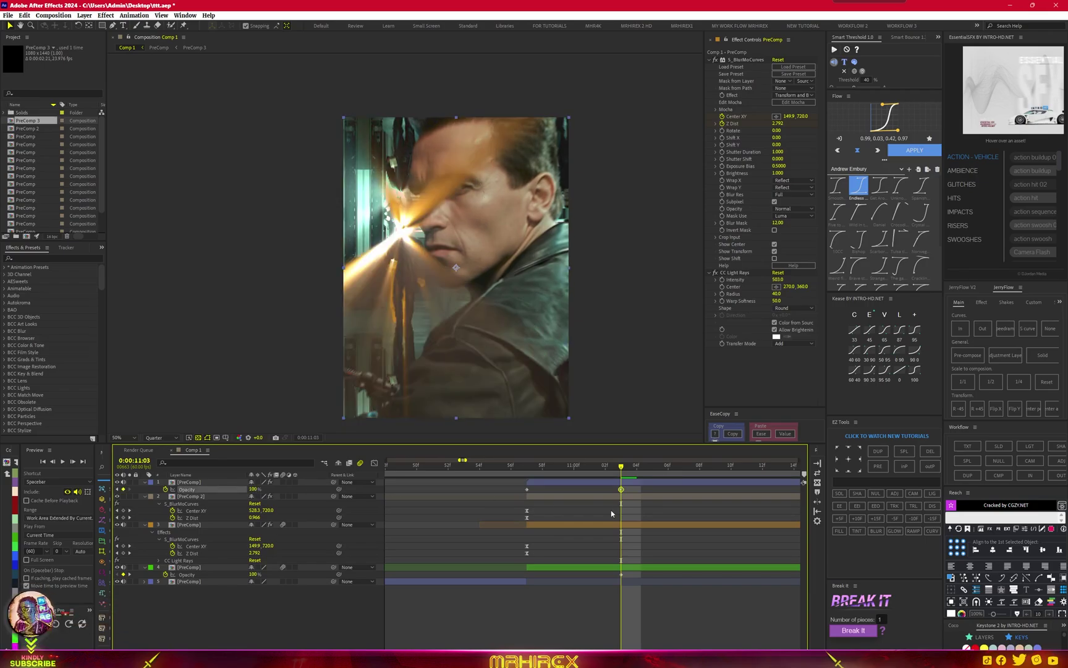
pyautogui.click(625, 489)
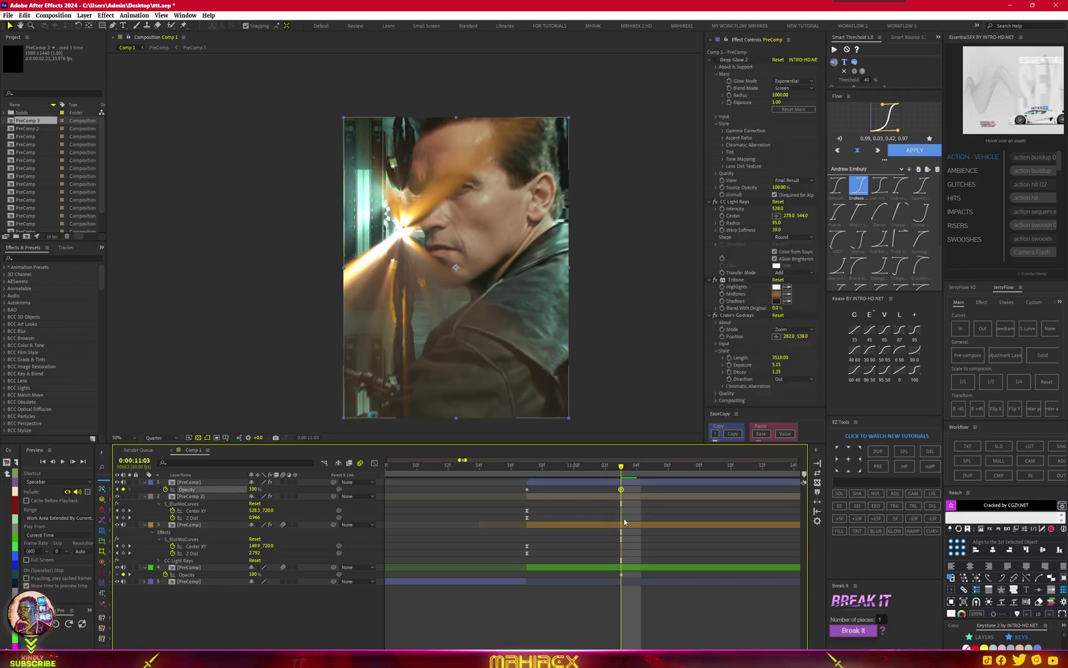
pyautogui.click(186, 489)
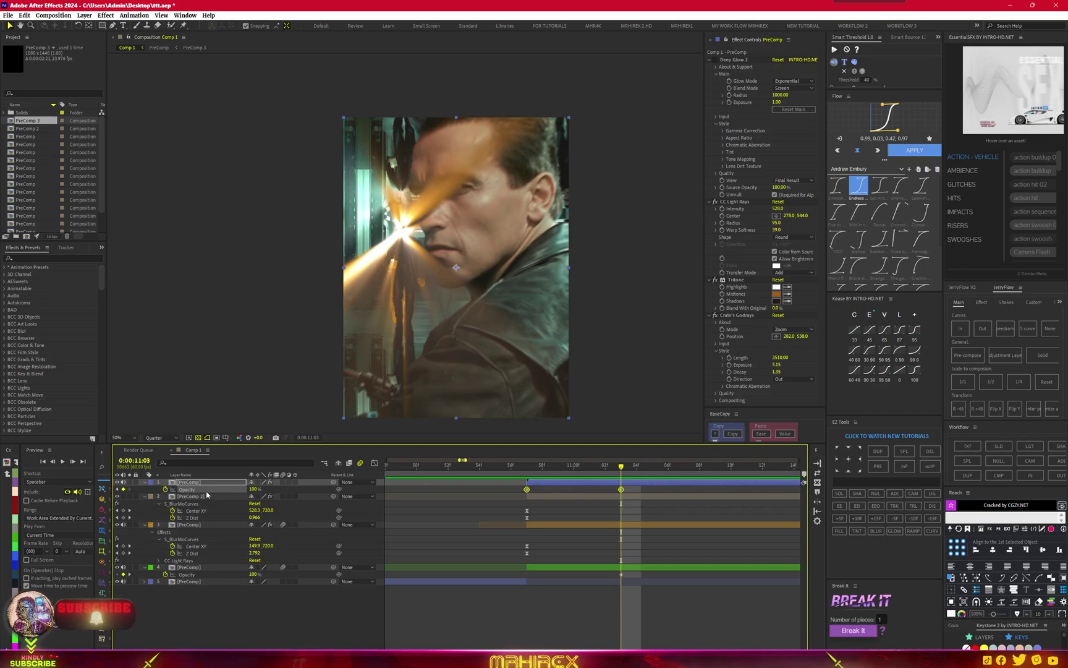
pyautogui.click(526, 466)
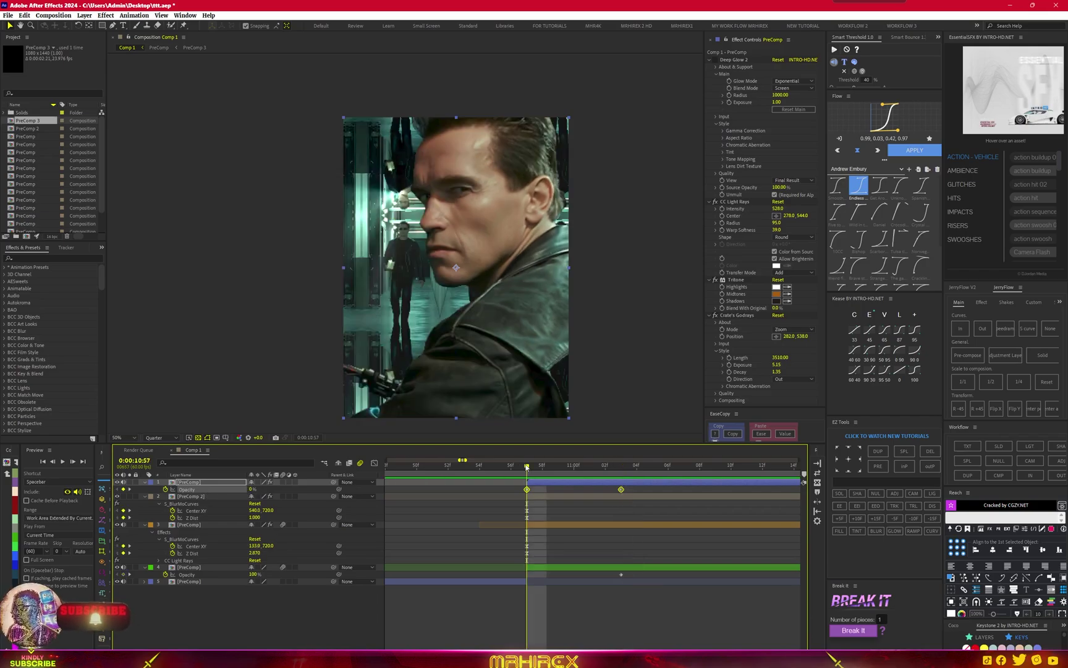
pyautogui.click(540, 525)
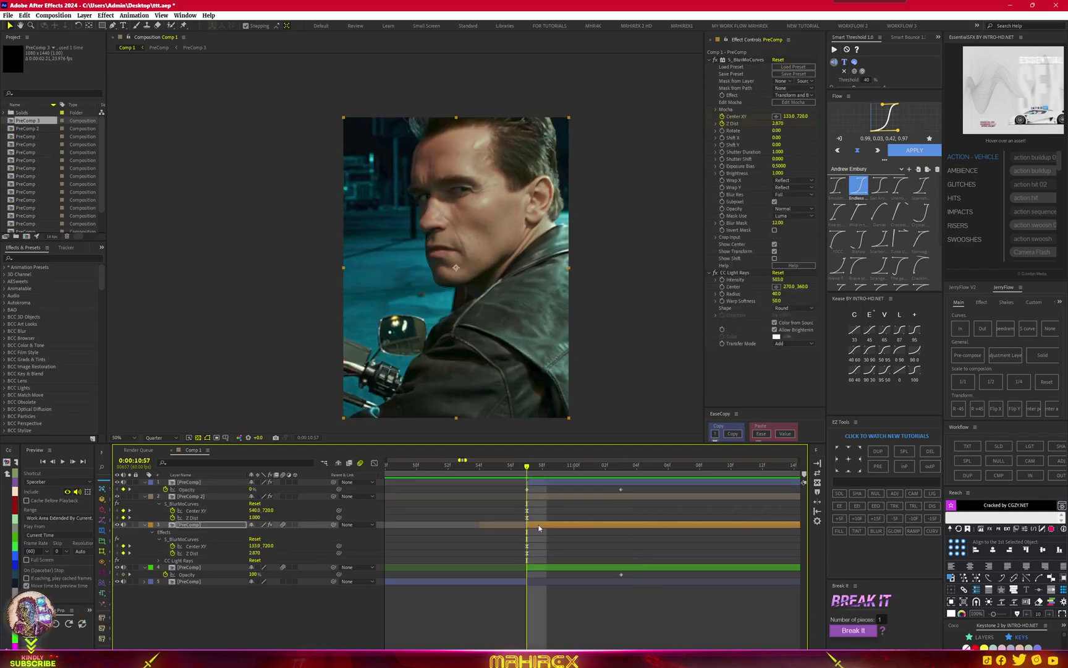
# Scrub back through the transition to 0:00:11:09 and zoom the timeline out.
pyautogui.moveTo(530, 470); pyautogui.dragTo(817, 482)
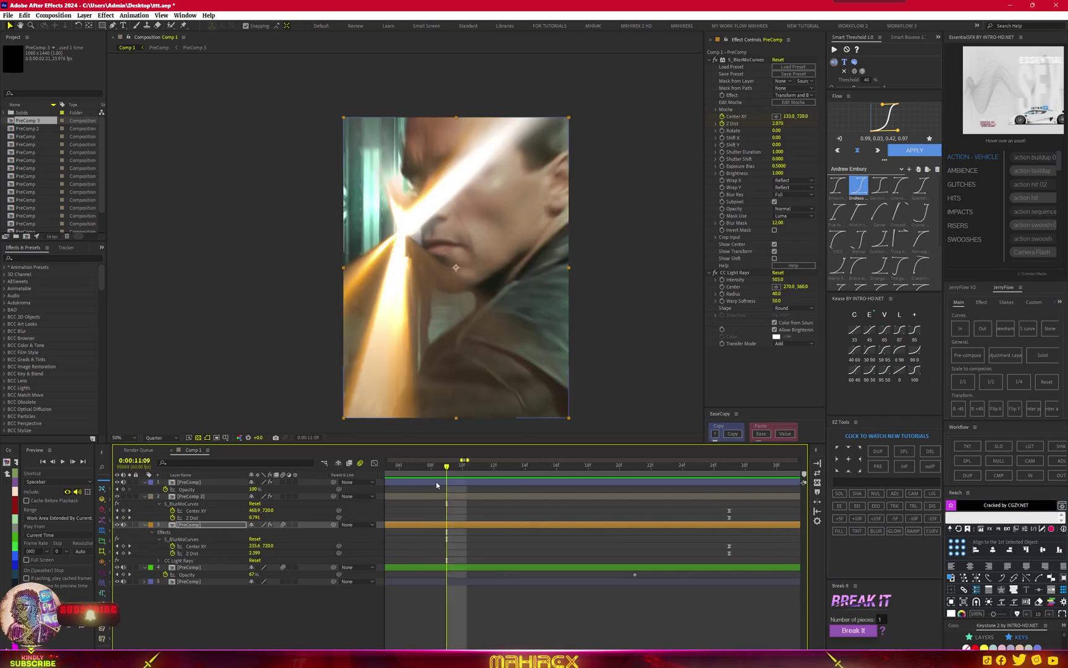
pyautogui.moveTo(817, 481)
pyautogui.mouseDown()
pyautogui.moveTo(423, 484)
pyautogui.moveTo(499, 483)
pyautogui.mouseUp()
pyautogui.press('-')
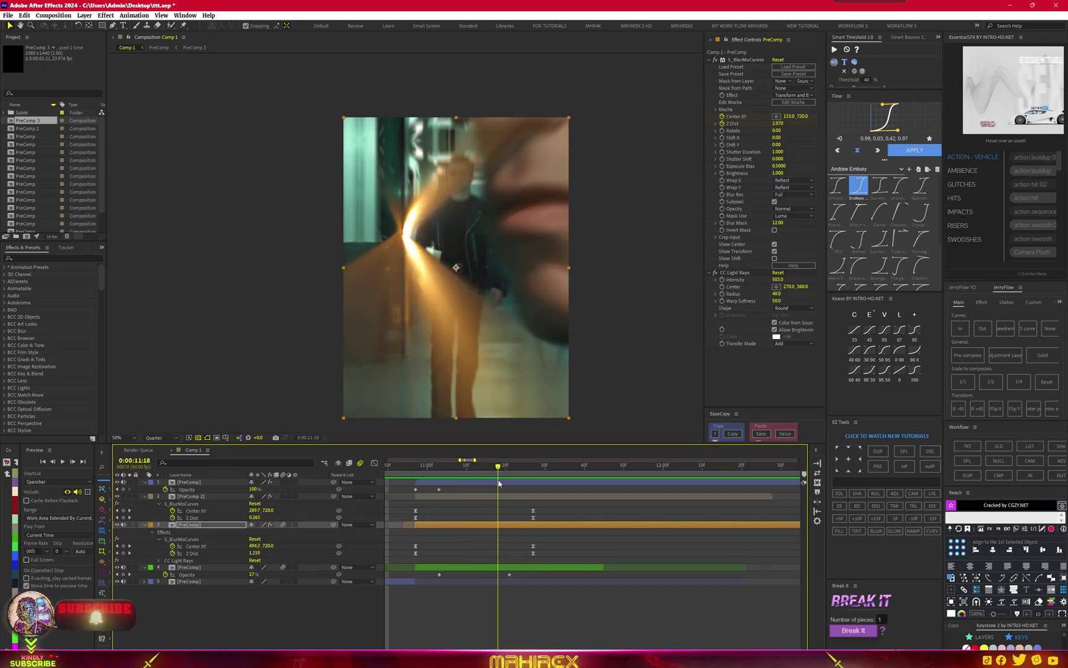
# Compare the shot with Crate's Godrays switched off, then turn it back on.
pyautogui.click(716, 275)
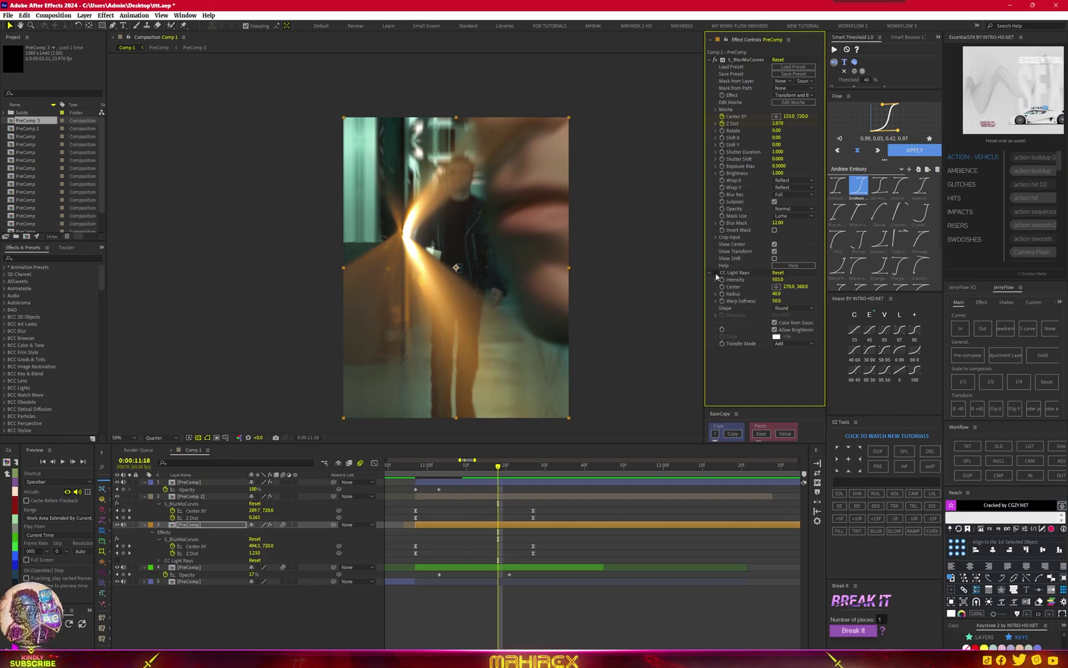
pyautogui.click(491, 482)
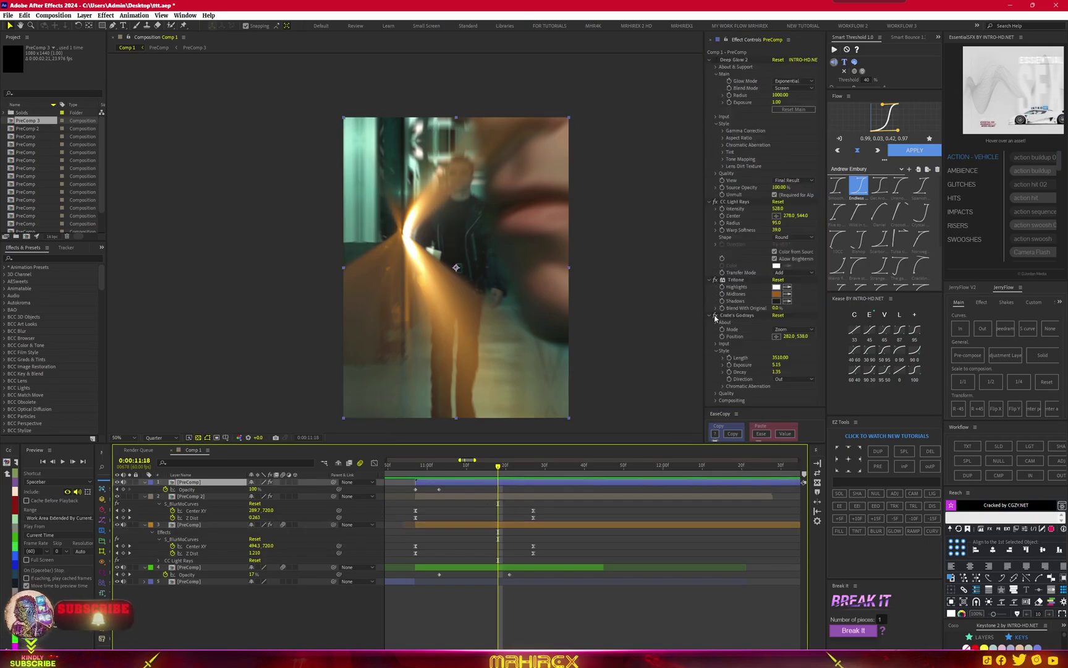
pyautogui.click(715, 316)
pyautogui.click(715, 316)
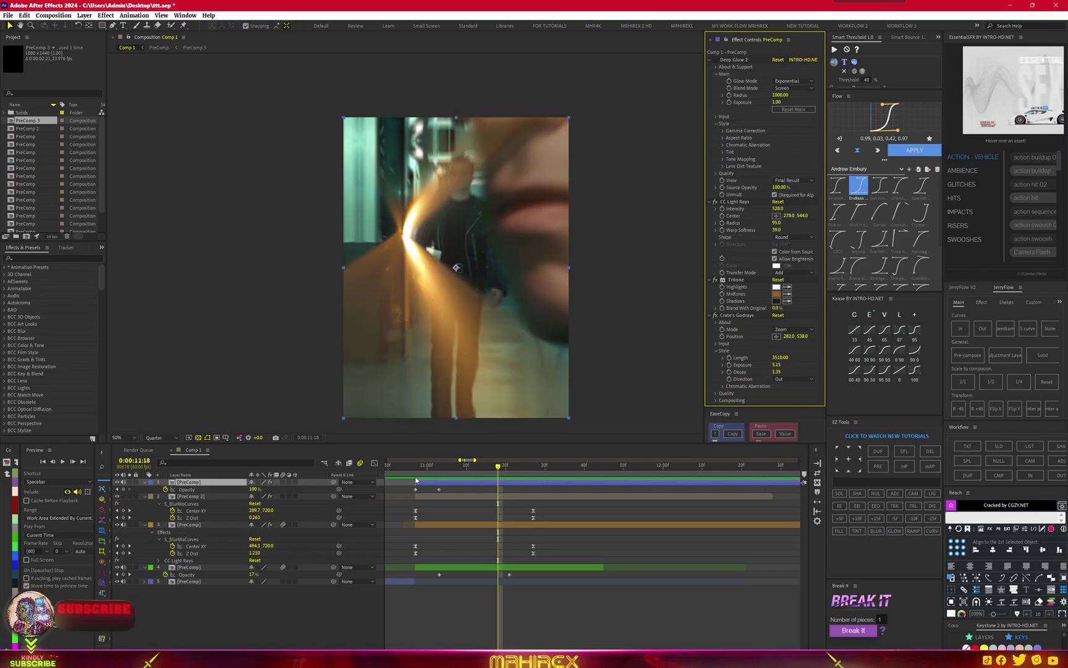
pyautogui.moveTo(501, 471)
pyautogui.mouseDown()
pyautogui.moveTo(416, 480)
pyautogui.moveTo(477, 480)
pyautogui.mouseUp()
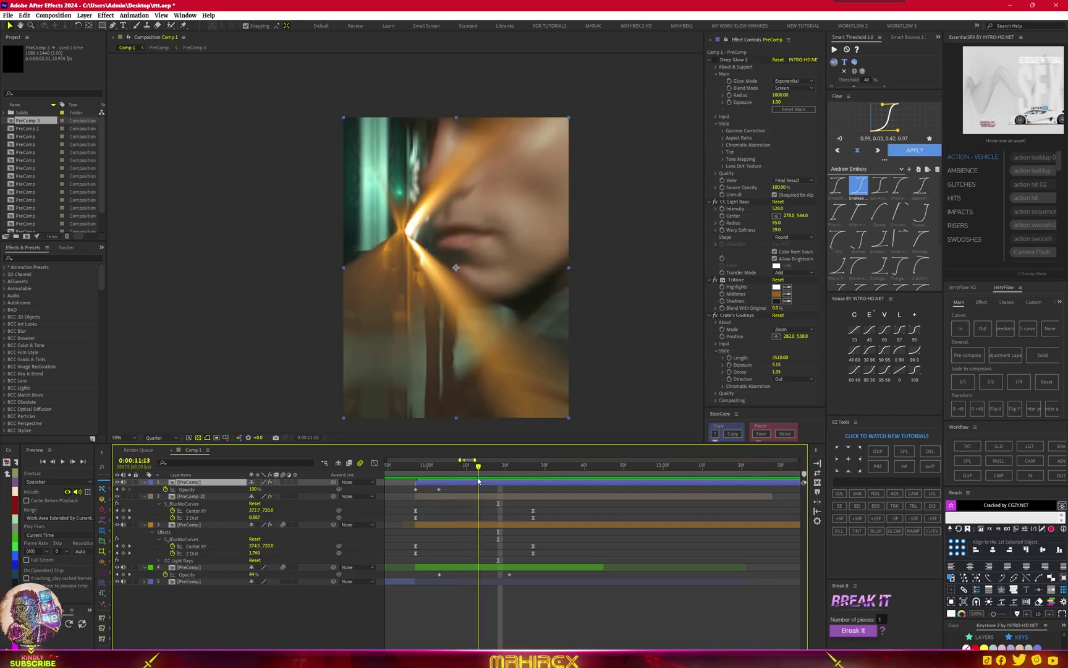
# Keyframe the Crate's Godrays Position to 568, 212 at frame 11:24.
pyautogui.click(723, 339)
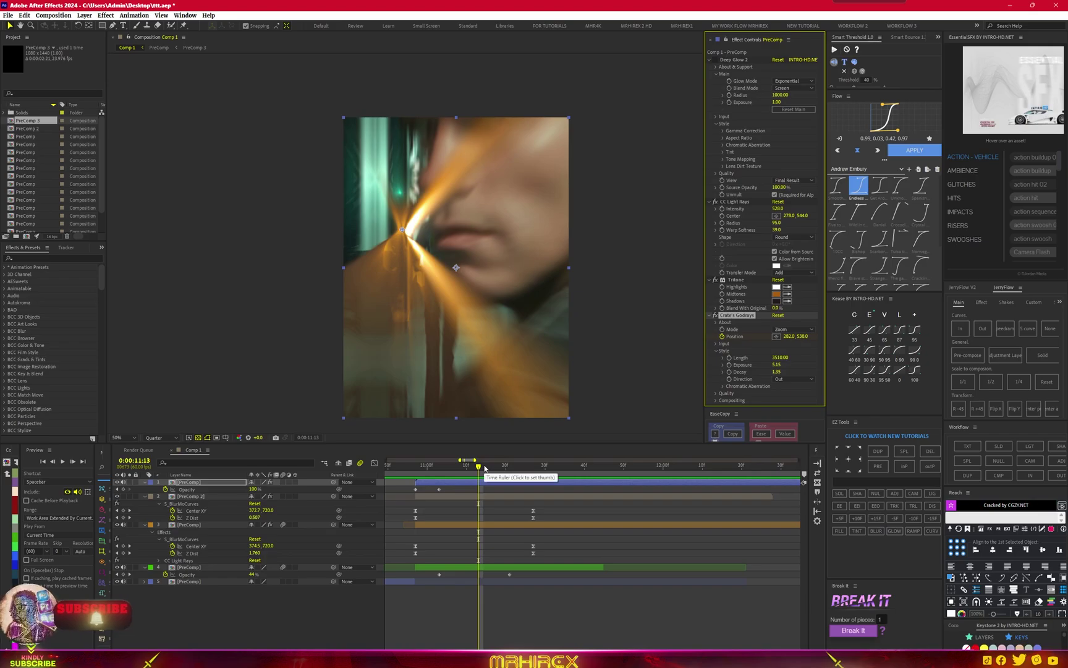
pyautogui.press('u')
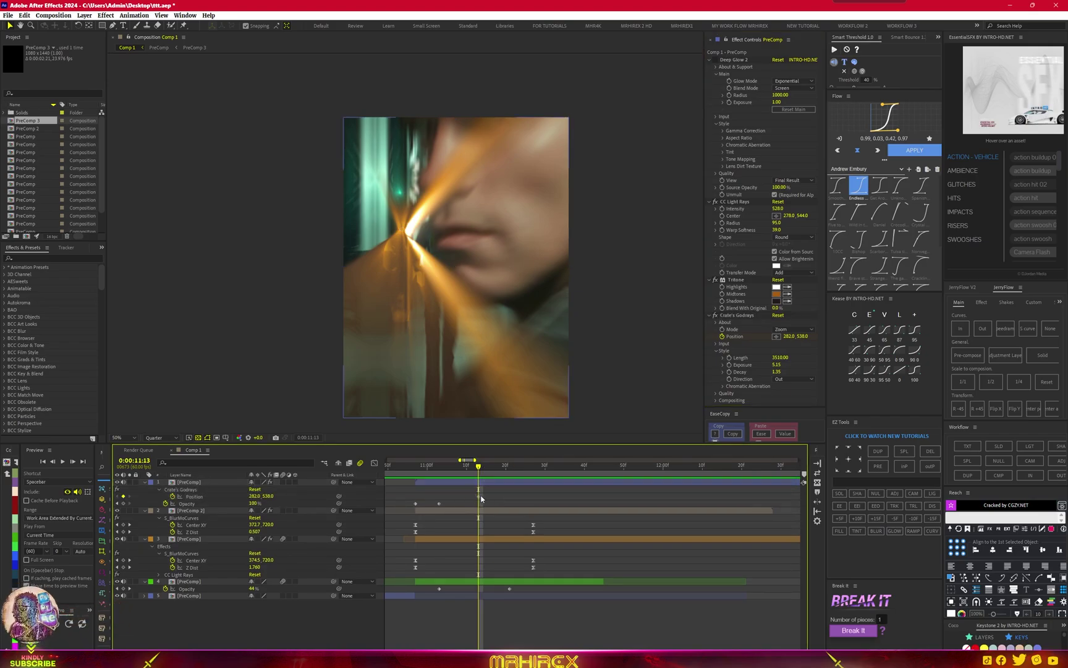
pyautogui.click(480, 482)
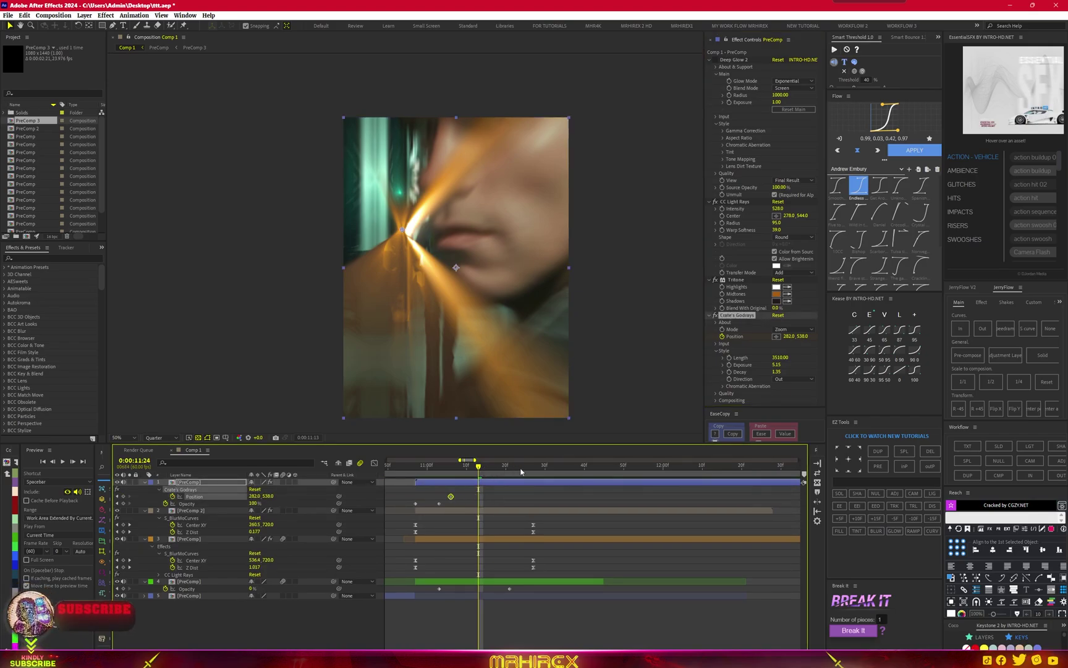
pyautogui.moveTo(484, 471); pyautogui.dragTo(522, 470)
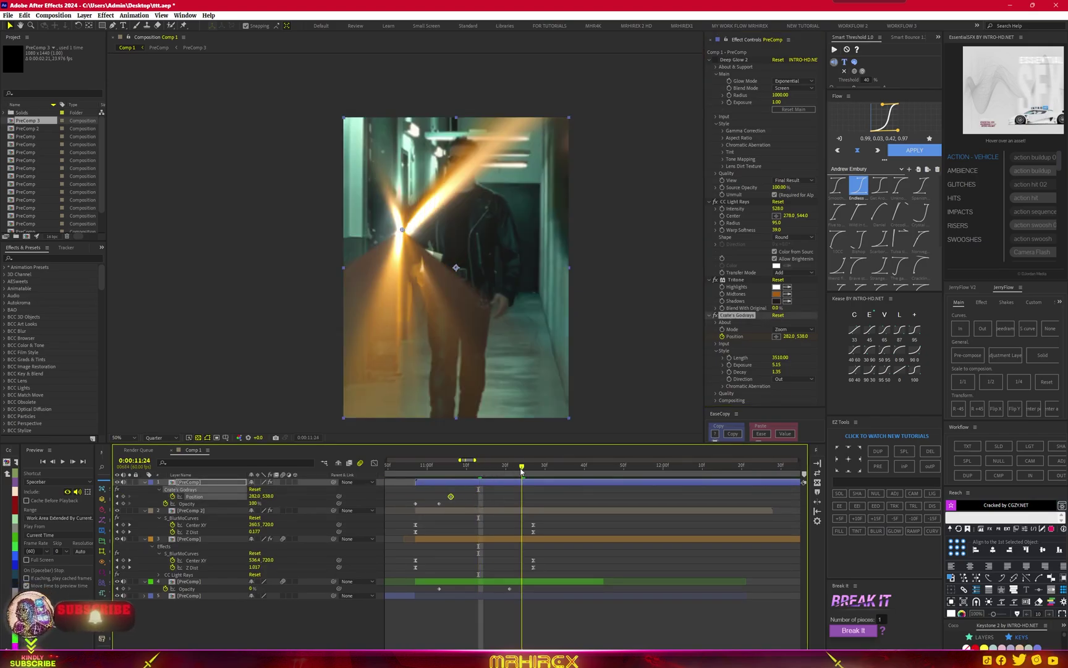
pyautogui.click(776, 337)
pyautogui.click(462, 161)
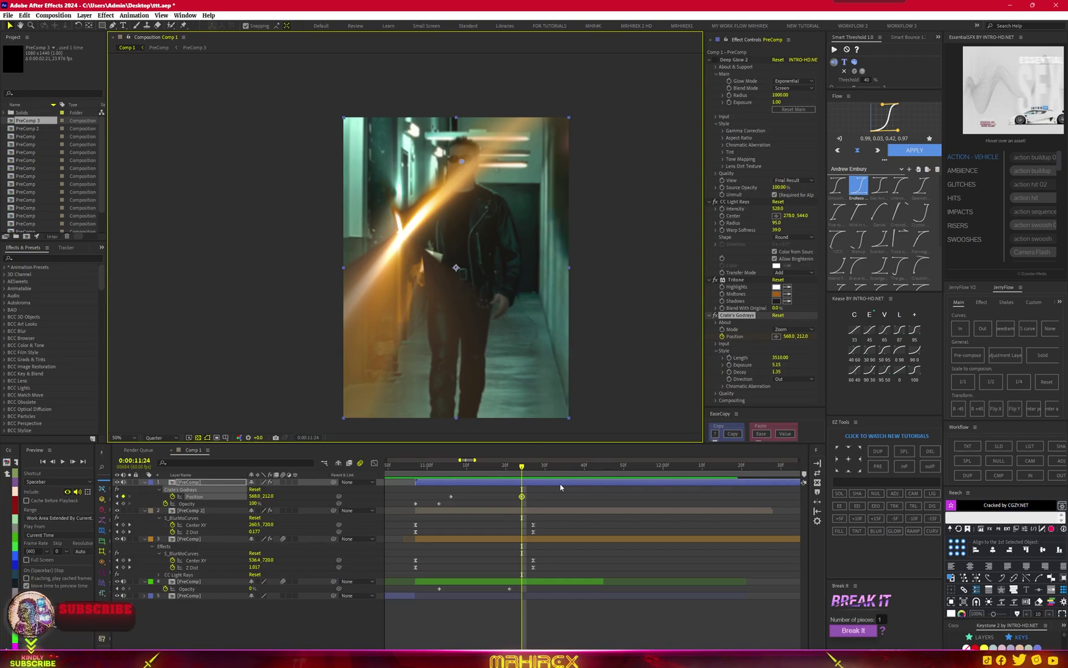
pyautogui.click(458, 472)
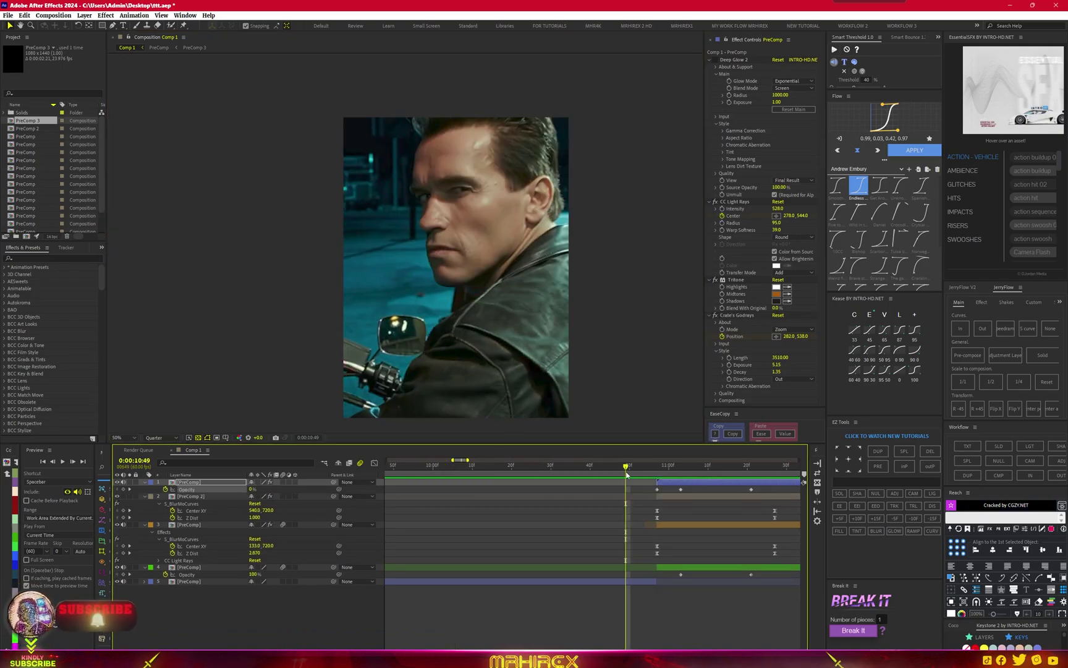
pyautogui.press(';')
pyautogui.press('space')
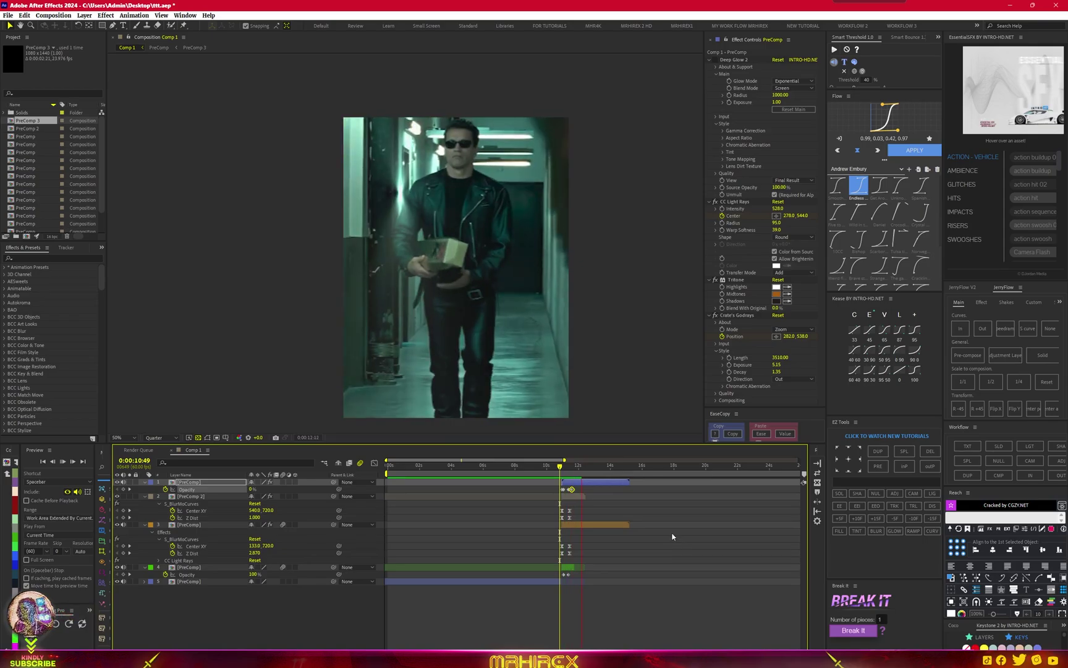
pyautogui.press('space')
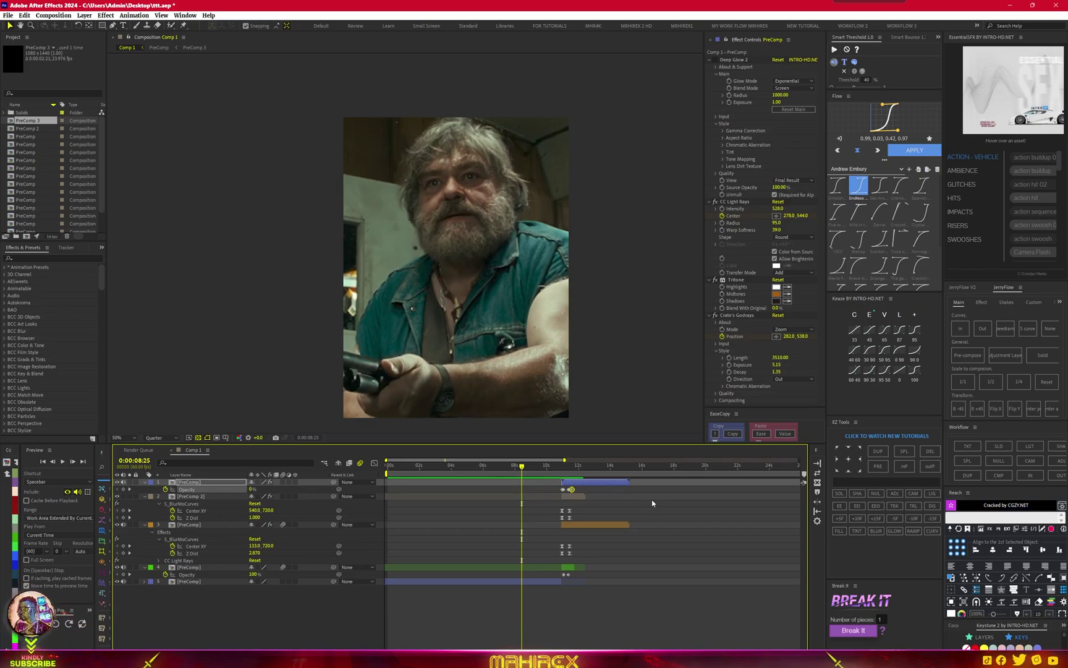
pyautogui.press('space')
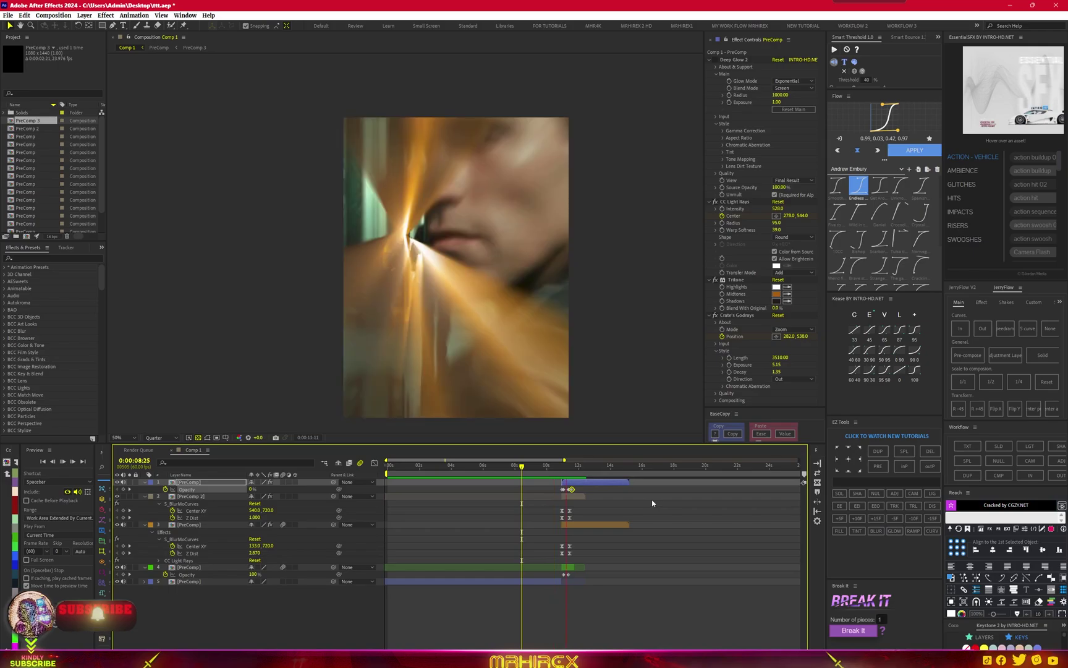
# Hide PreComp 2 and trim its out-point back to 11:34.
pyautogui.click(568, 466)
pyautogui.scroll(5, 572, 489)
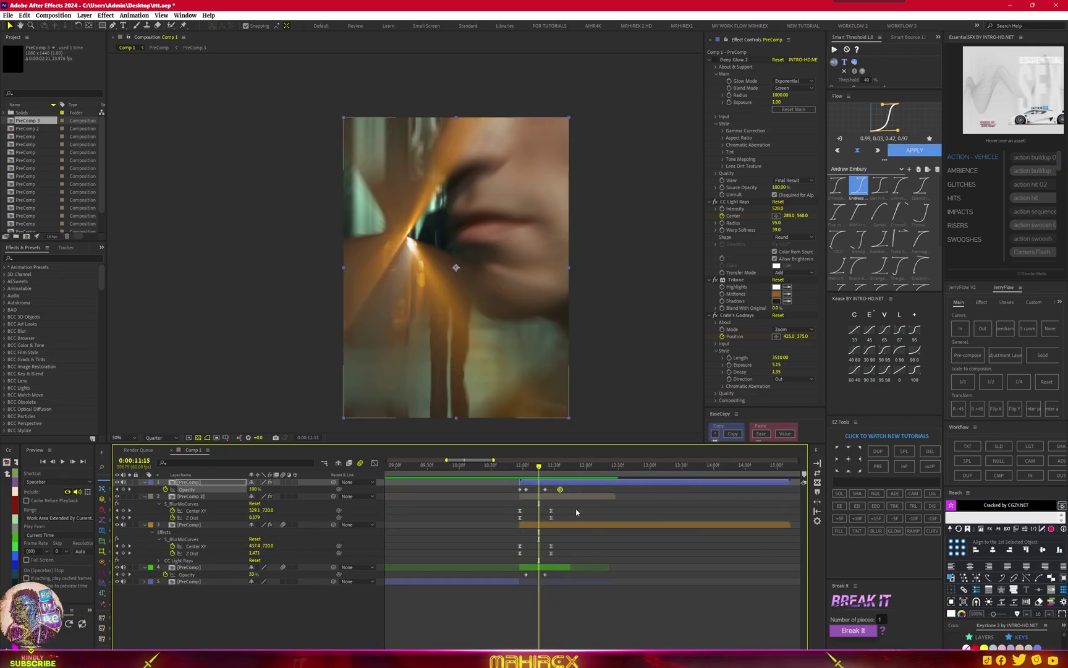
pyautogui.click(572, 495)
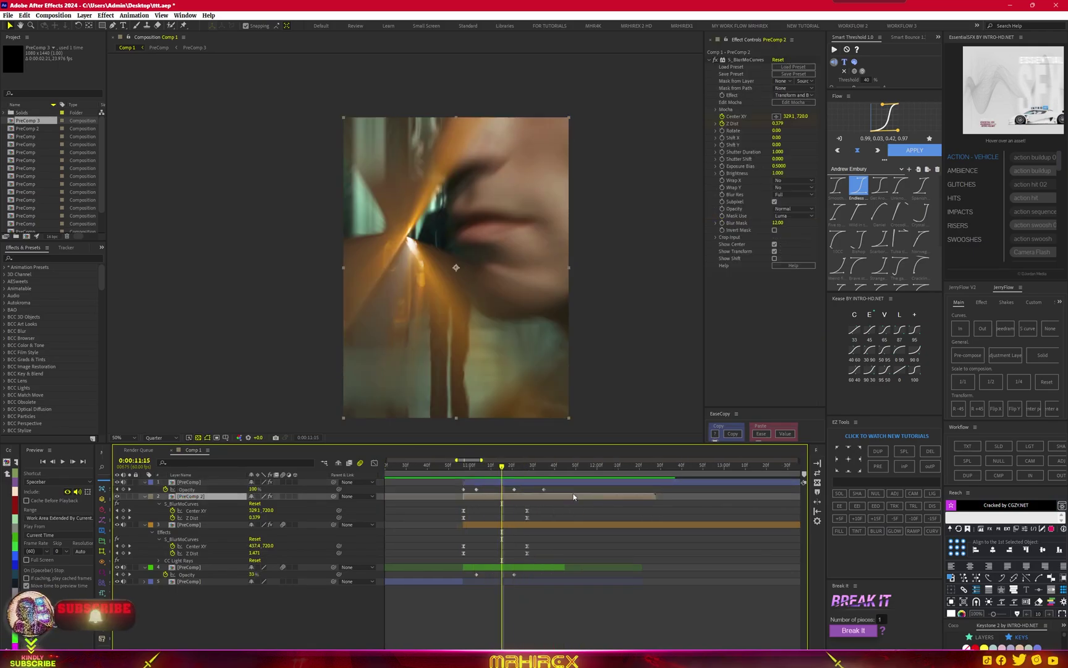
pyautogui.click(118, 496)
pyautogui.moveTo(501, 466)
pyautogui.mouseDown()
pyautogui.moveTo(536, 467)
pyautogui.moveTo(524, 565)
pyautogui.moveTo(540, 548)
pyautogui.mouseUp()
pyautogui.moveTo(540, 473); pyautogui.dragTo(542, 472)
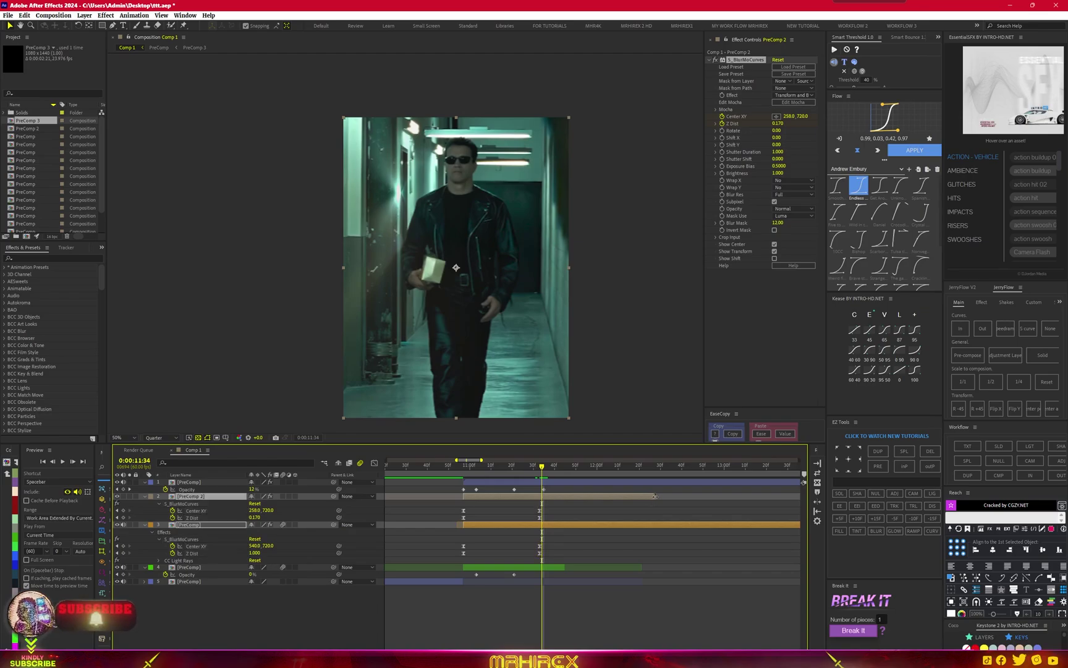
pyautogui.moveTo(653, 496); pyautogui.dragTo(549, 502)
# Preview the trimmed transition and toggle layer 4's visibility to check it.
pyautogui.press('space')
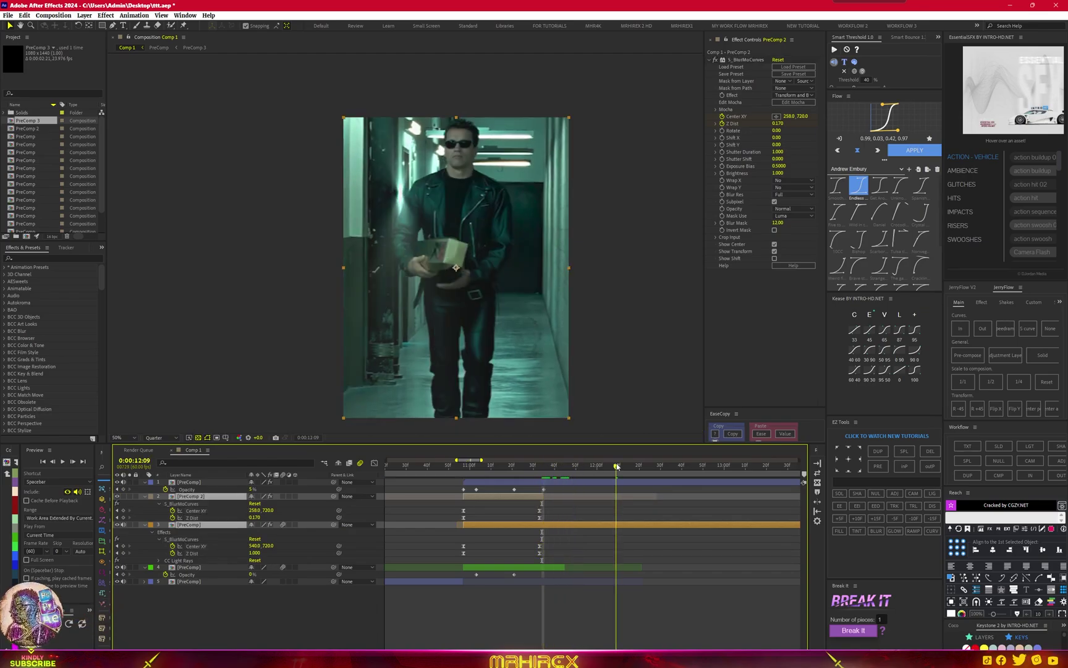
pyautogui.press('space')
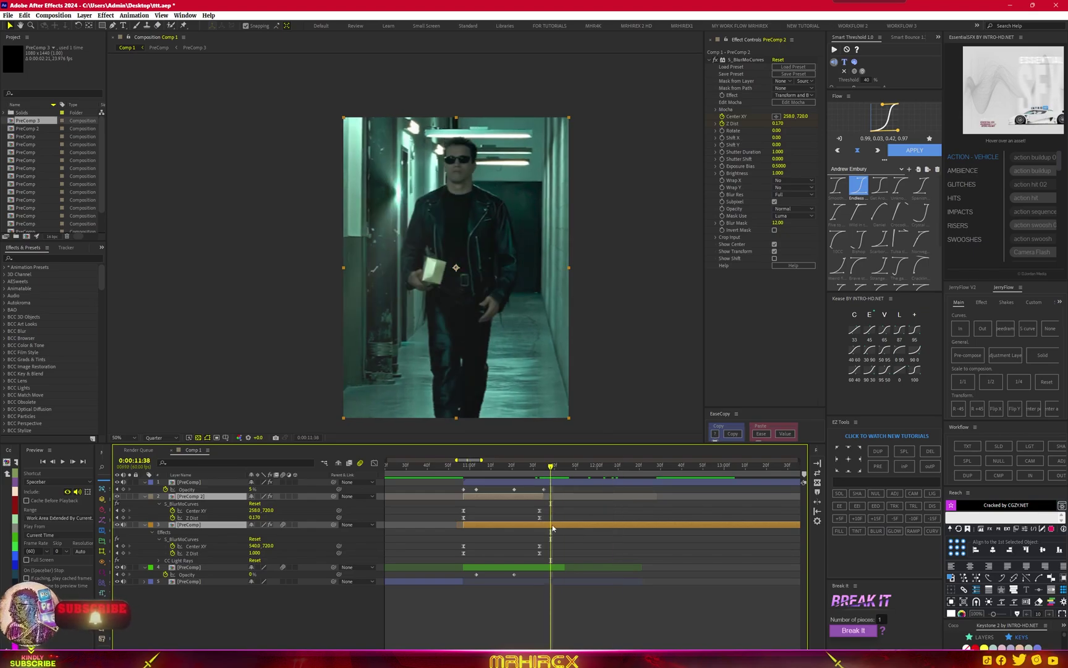
pyautogui.click(118, 567)
pyautogui.click(118, 567)
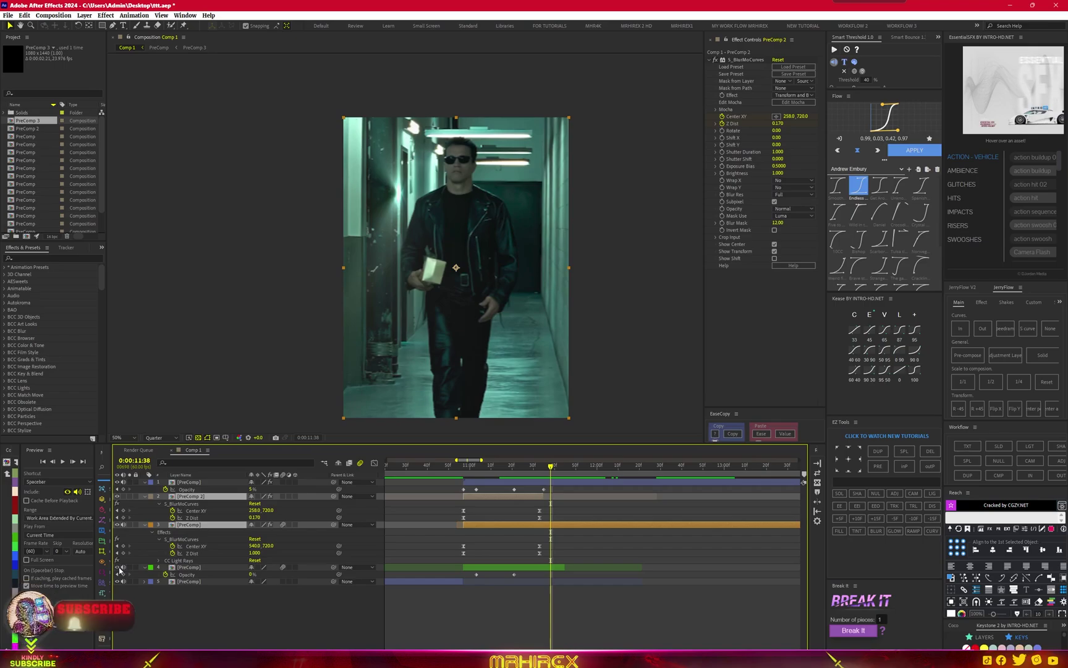
pyautogui.moveTo(442, 464)
pyautogui.mouseDown()
pyautogui.moveTo(479, 481)
pyautogui.moveTo(459, 488)
pyautogui.mouseUp()
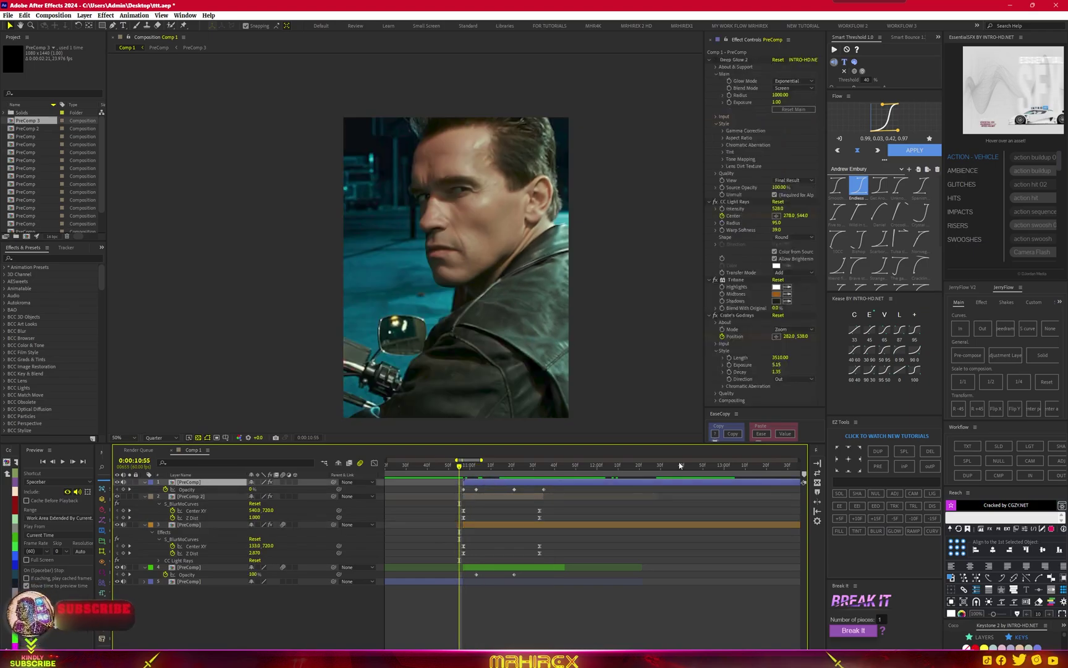
# Add an adjustment layer on top, trim it to start at the cut, and delete the split-off piece.
pyautogui.click(1005, 355)
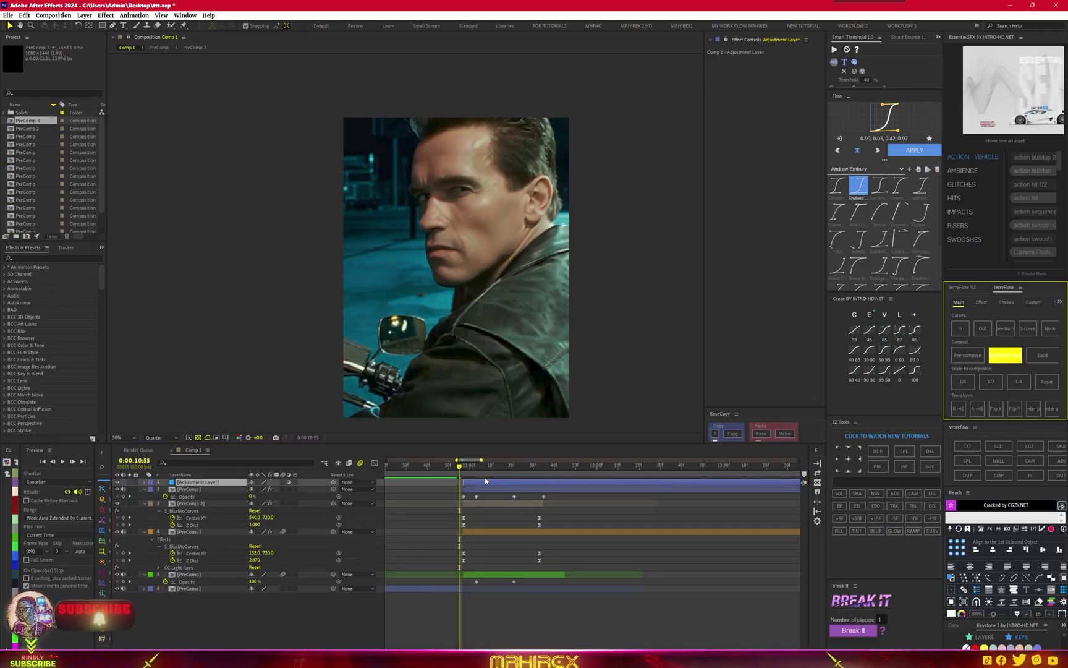
pyautogui.moveTo(486, 481)
pyautogui.mouseDown()
pyautogui.moveTo(453, 487)
pyautogui.moveTo(467, 488)
pyautogui.mouseUp()
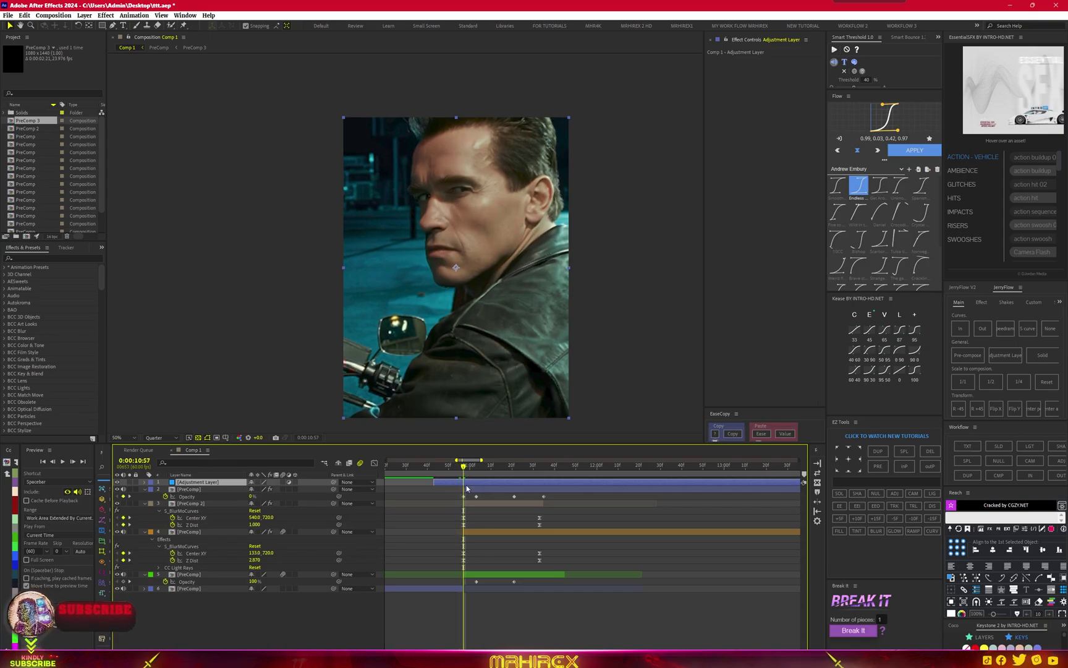
pyautogui.hotkey('ctrl', 'shift', 'd')
pyautogui.press('Delete')
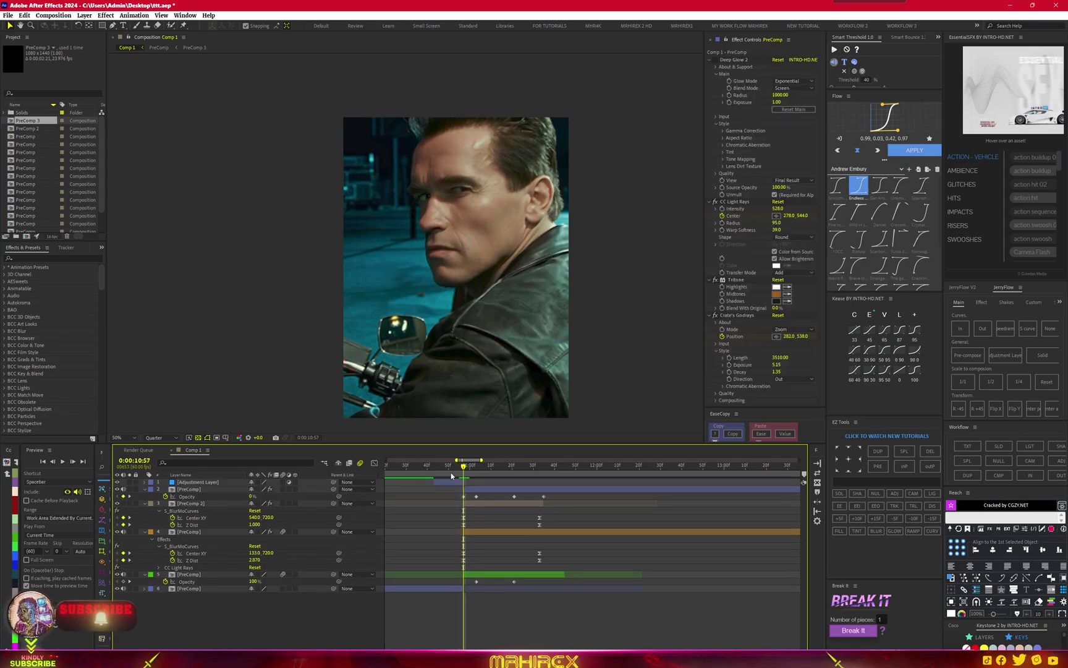
pyautogui.click(467, 483)
pyautogui.moveTo(468, 482)
pyautogui.mouseDown()
pyautogui.moveTo(482, 482)
pyautogui.moveTo(462, 475)
pyautogui.mouseUp()
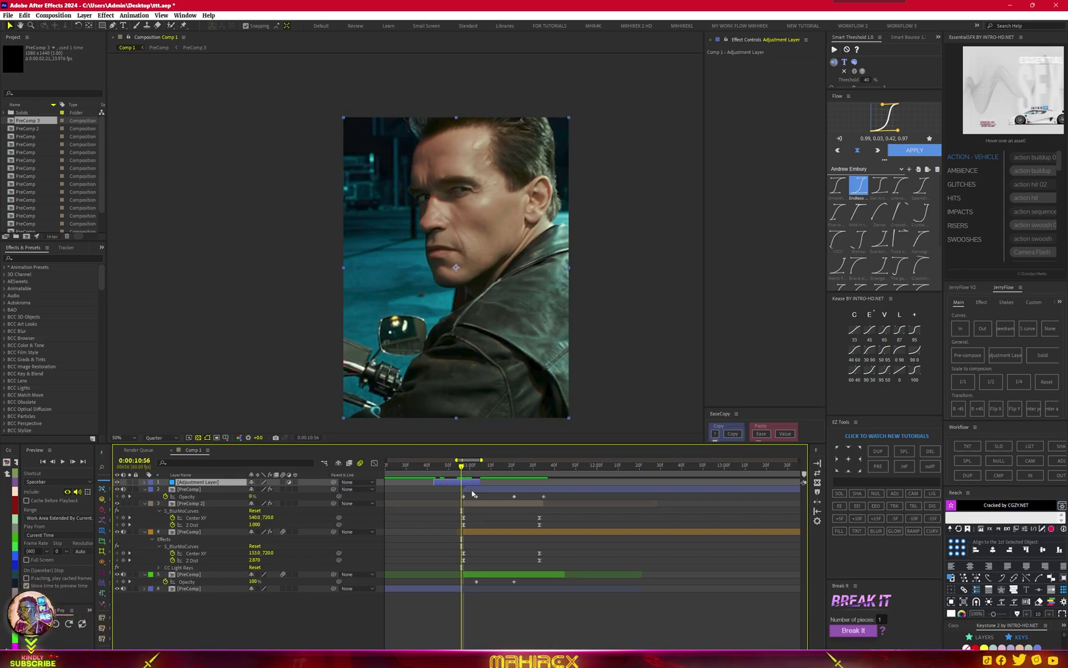
# Extend the adjustment layer's end past the transition, start it slightly earlier, and park at 10:57.
pyautogui.keyDown('alt'); pyautogui.scroll(2, 474, 479); pyautogui.keyUp('alt')
pyautogui.moveTo(493, 481); pyautogui.dragTo(574, 481)
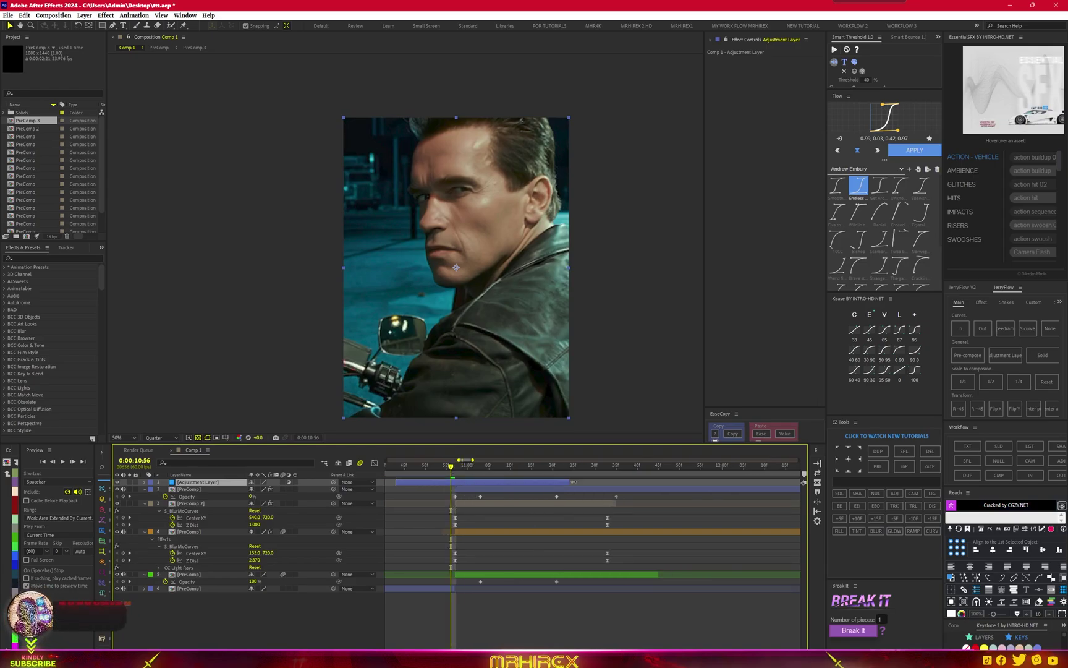
pyautogui.keyDown('alt'); pyautogui.scroll(-3, 487, 500); pyautogui.keyUp('alt')
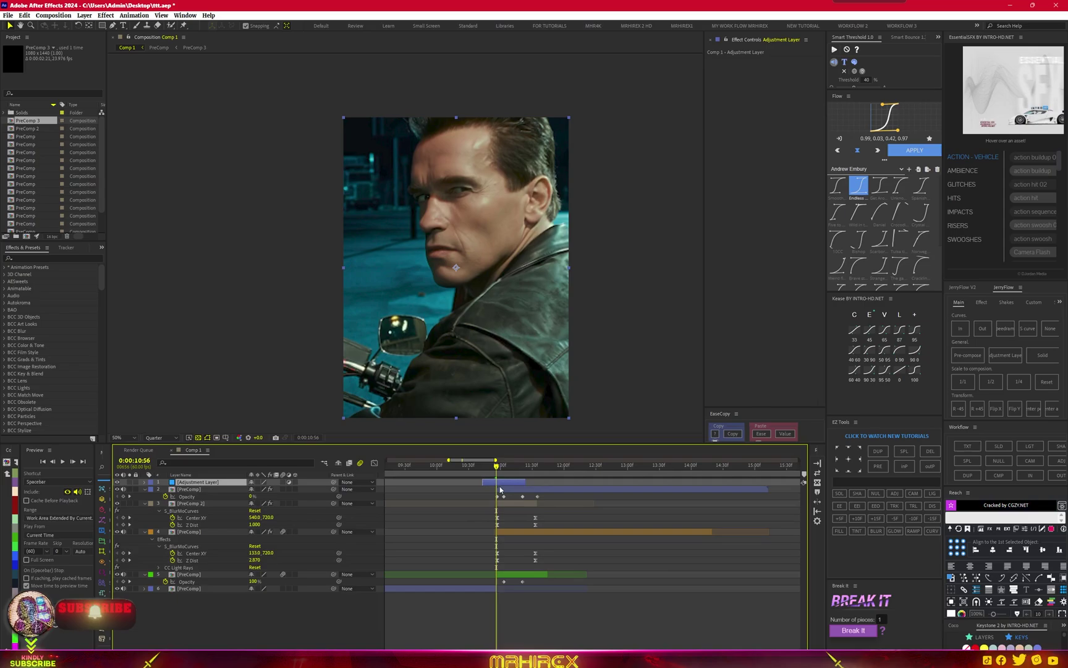
pyautogui.moveTo(500, 489); pyautogui.dragTo(512, 480)
pyautogui.keyDown('alt'); pyautogui.scroll(5, 503, 496); pyautogui.keyUp('alt')
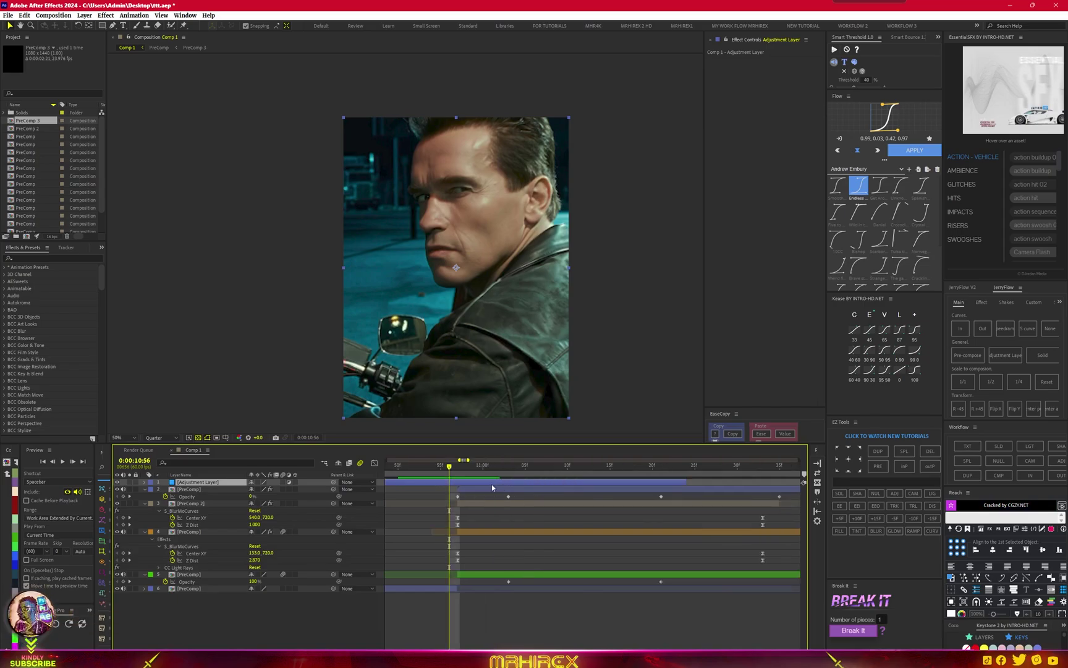
pyautogui.click(457, 473)
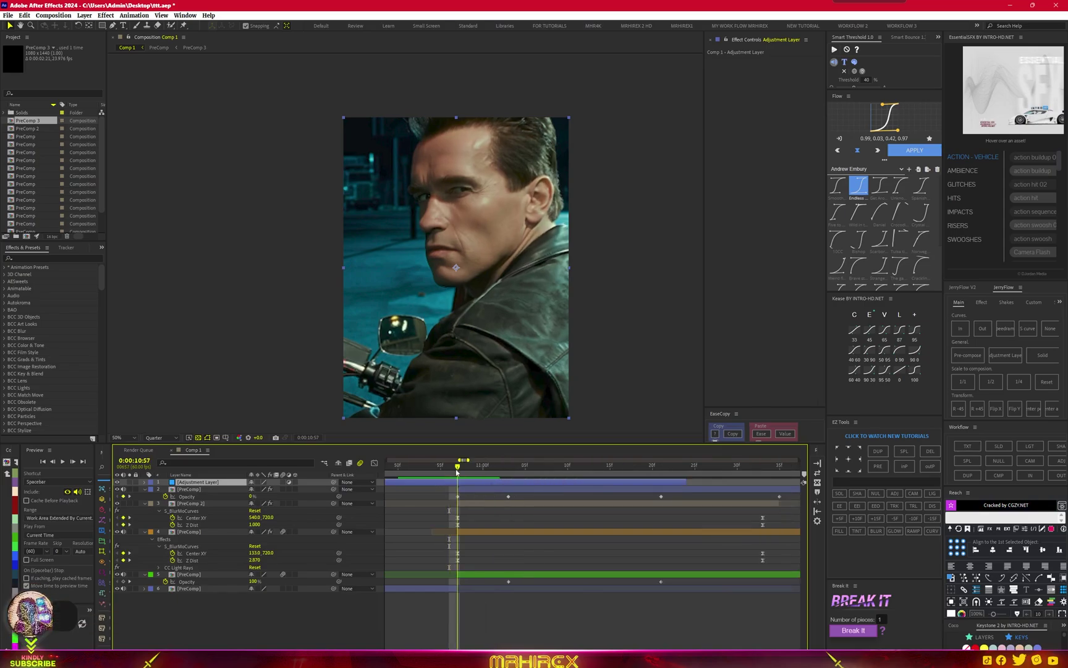
# Apply Glitchify to the adjustment layer and return the preview to 50% view.
pyautogui.hotkey('ctrl', 'space')
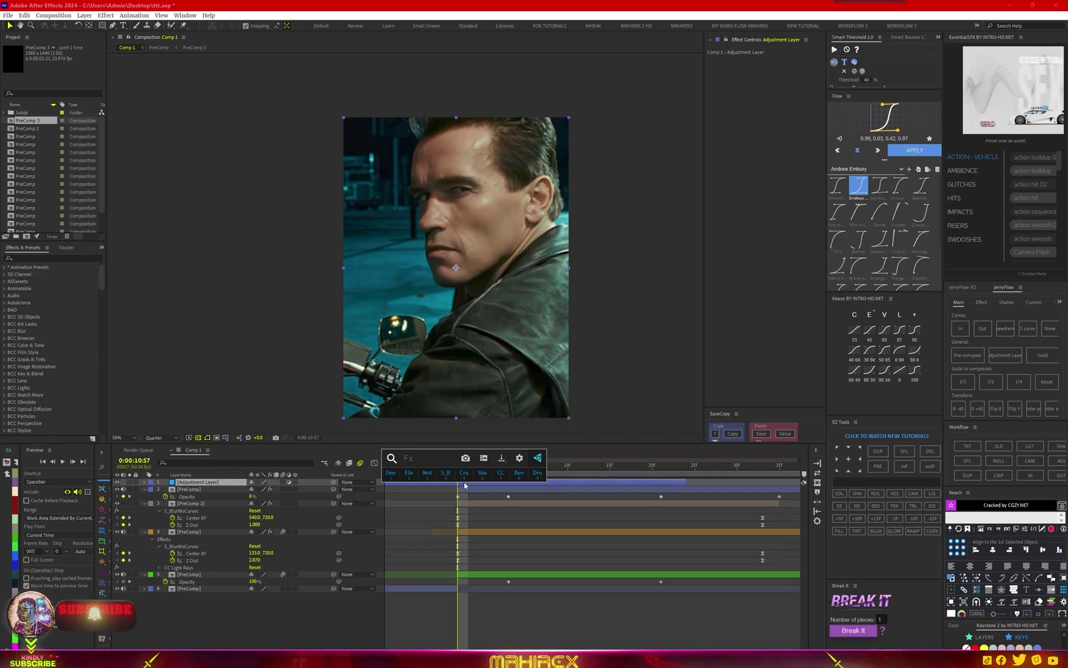
pyautogui.write('gl')
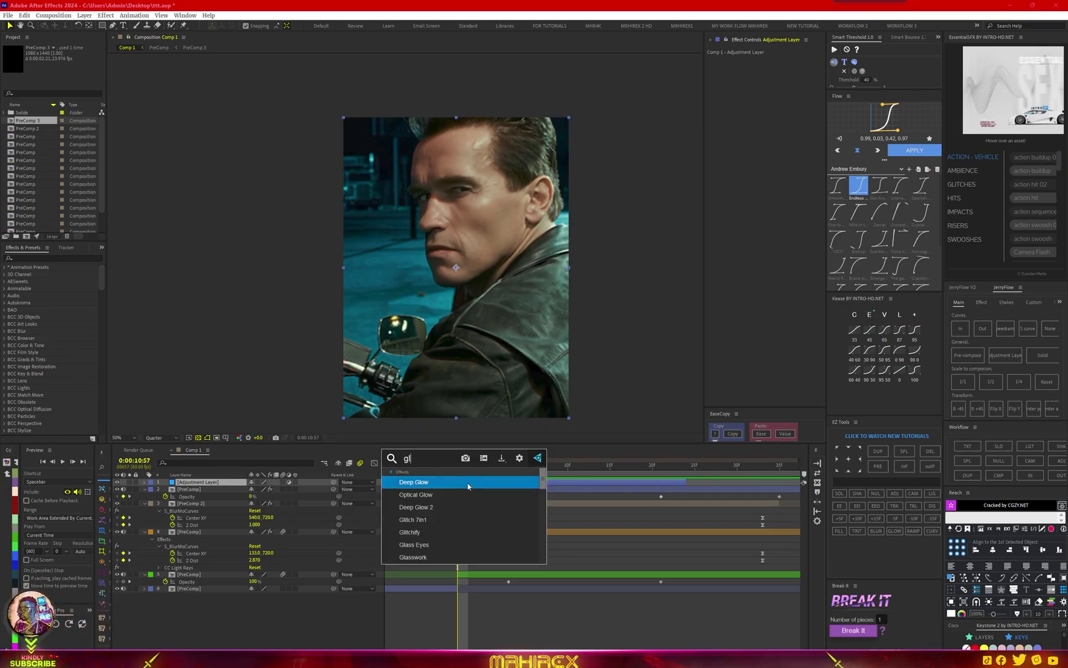
pyautogui.click(495, 531)
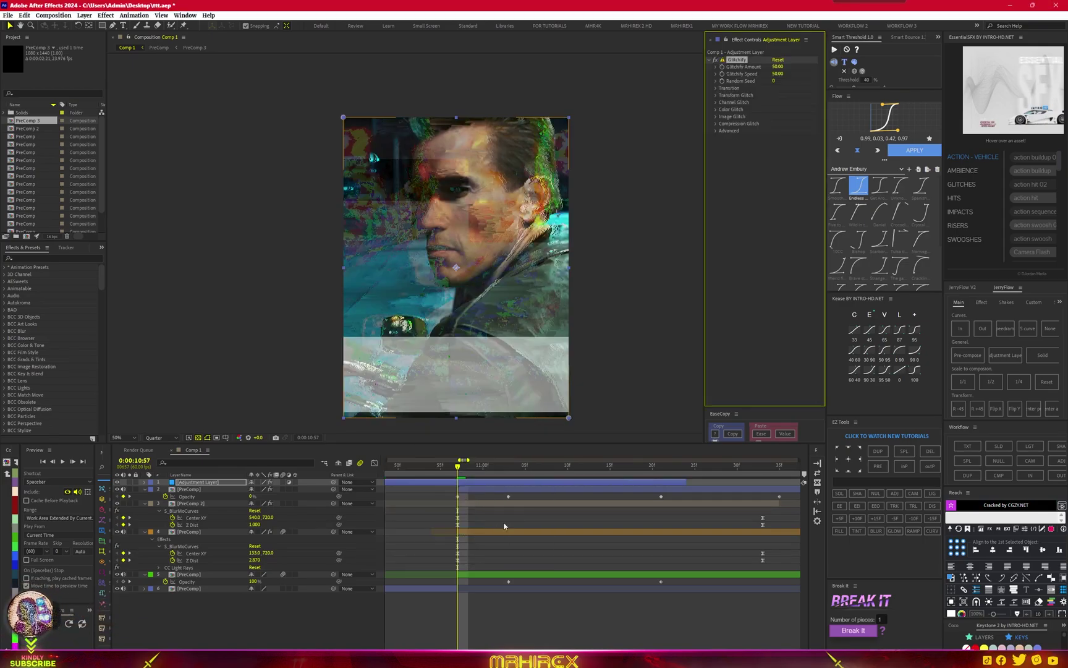
pyautogui.scroll(4, 513, 297)
pyautogui.scroll(-2, 513, 297)
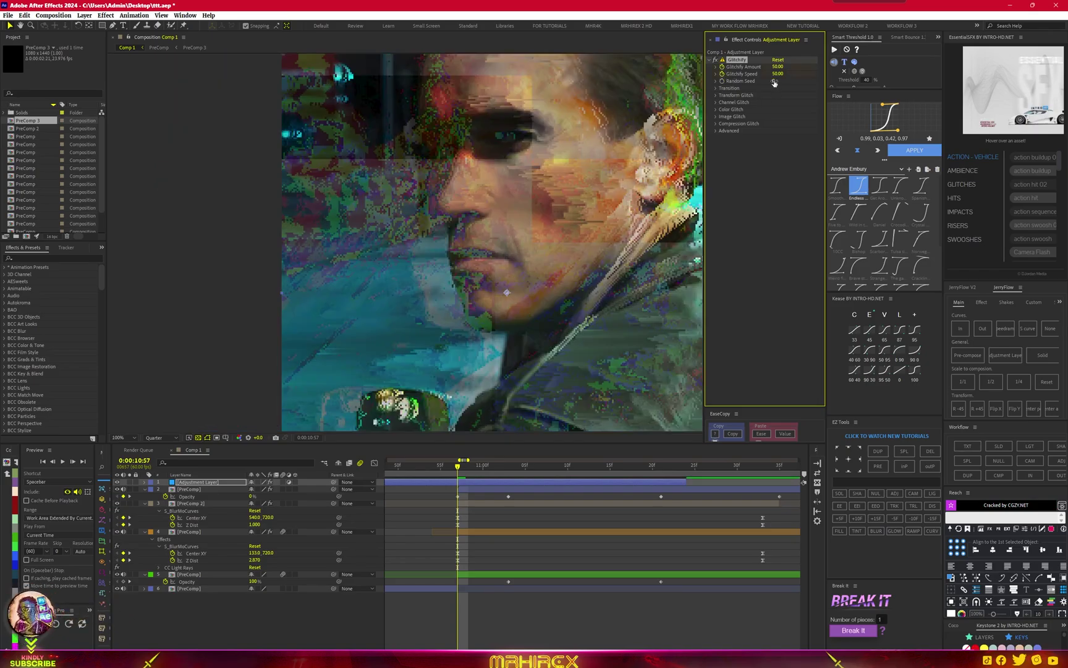
pyautogui.press(',')
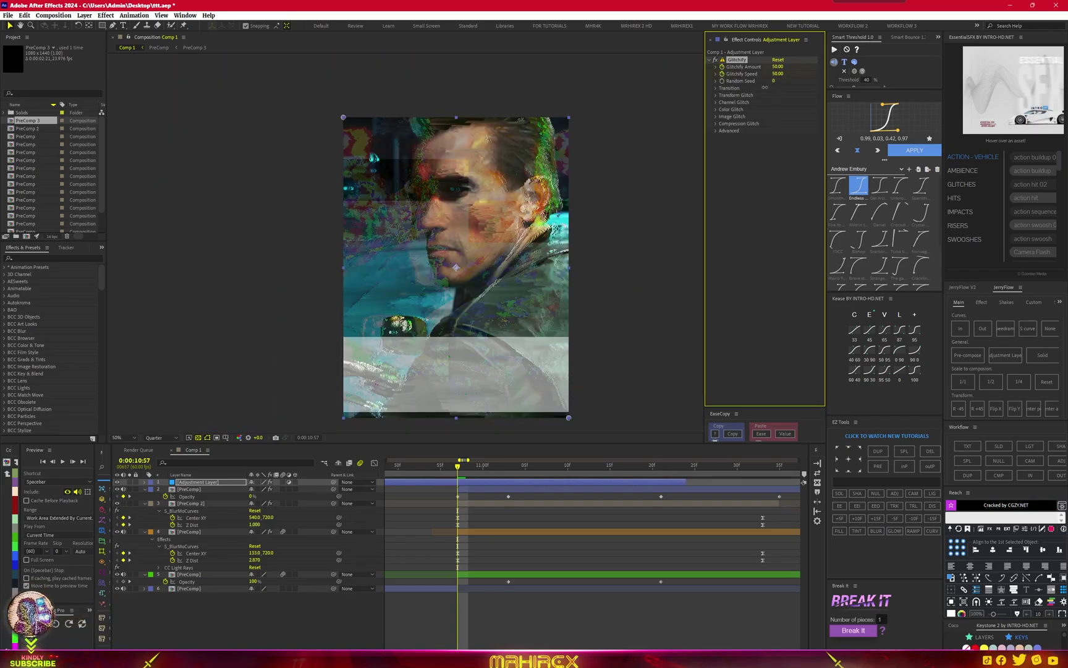
# Set the Glitchify Random Seed to 5.
pyautogui.moveTo(765, 87)
pyautogui.mouseDown()
pyautogui.moveTo(789, 81)
pyautogui.moveTo(773, 81)
pyautogui.mouseUp()
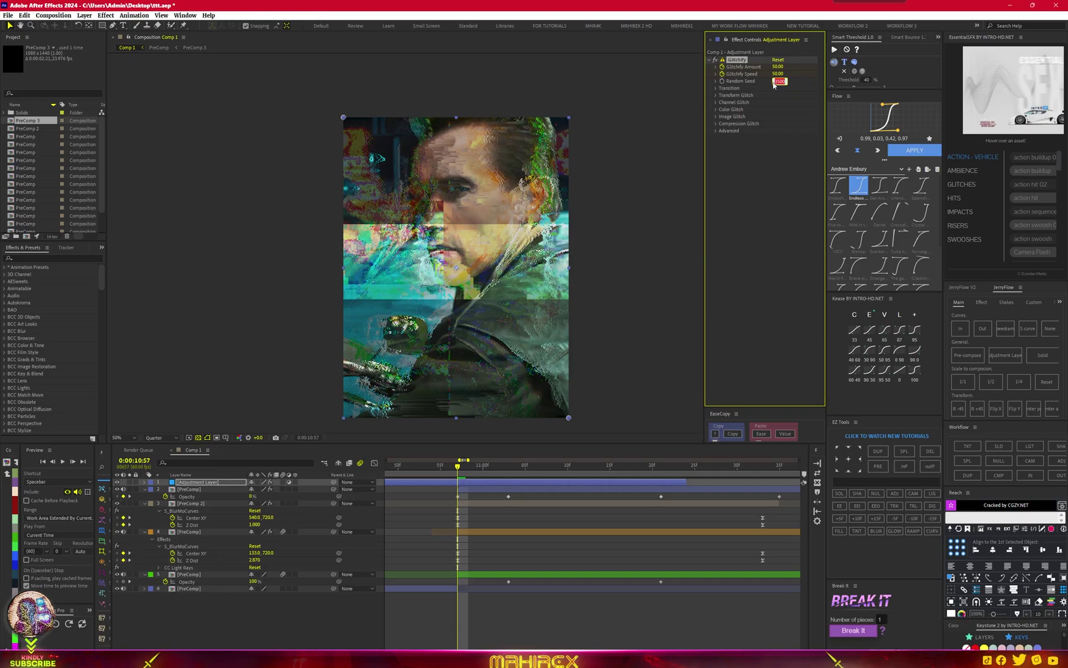
pyautogui.write('5')
pyautogui.click(803, 88)
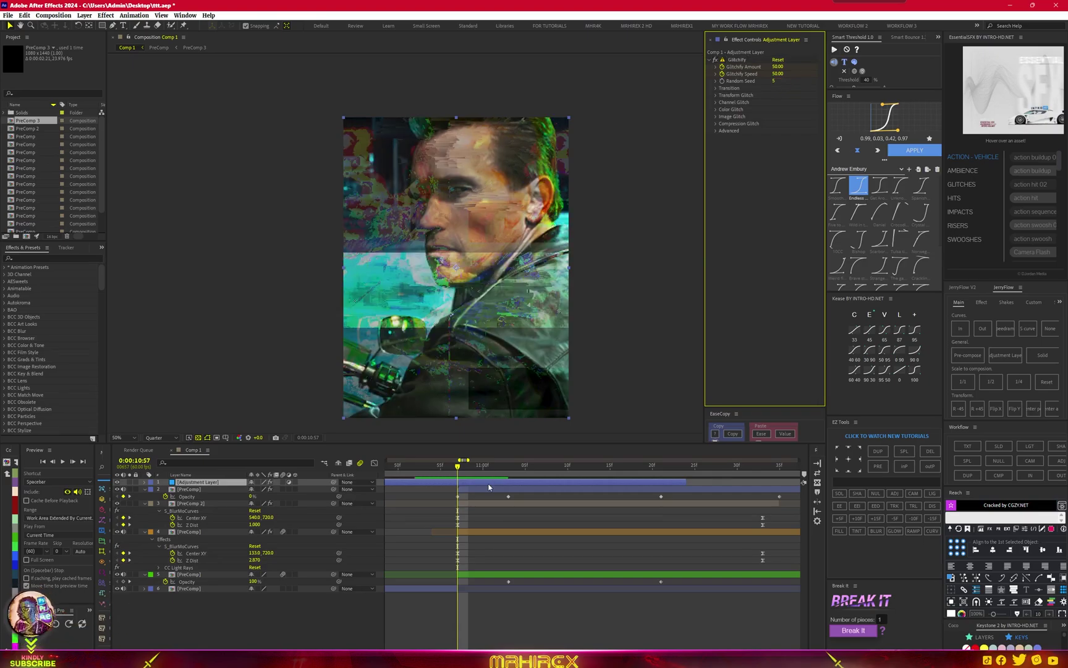
# At 10:41, keyframe Glitchify Amount and Speed down to 0.
pyautogui.press('u')
pyautogui.press('-')
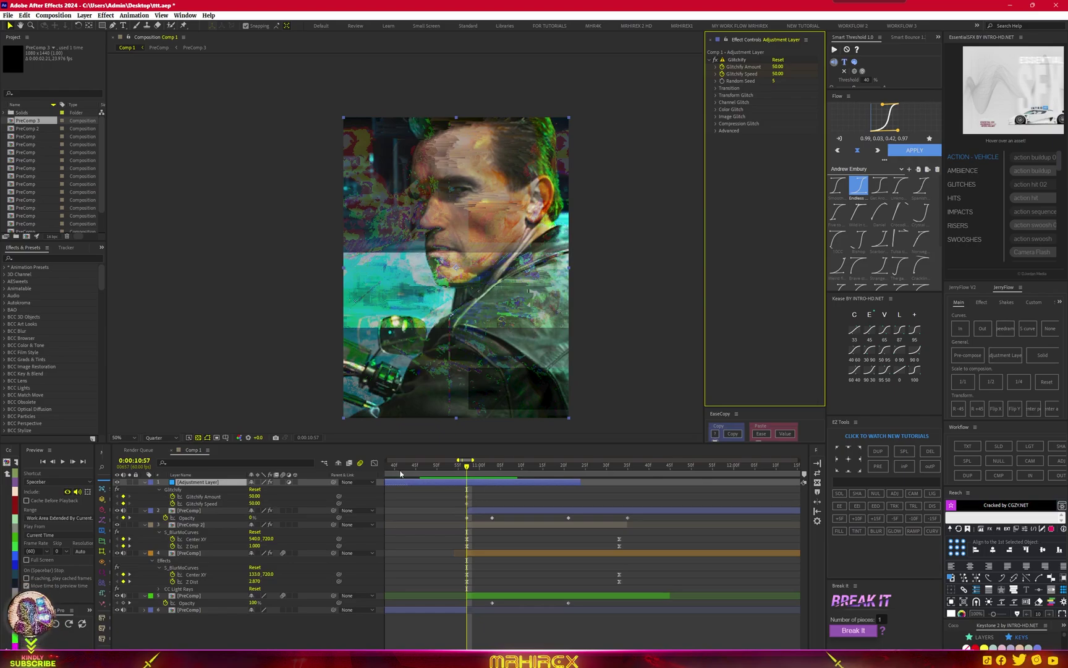
pyautogui.click(401, 474)
pyautogui.press('-')
pyautogui.press('-')
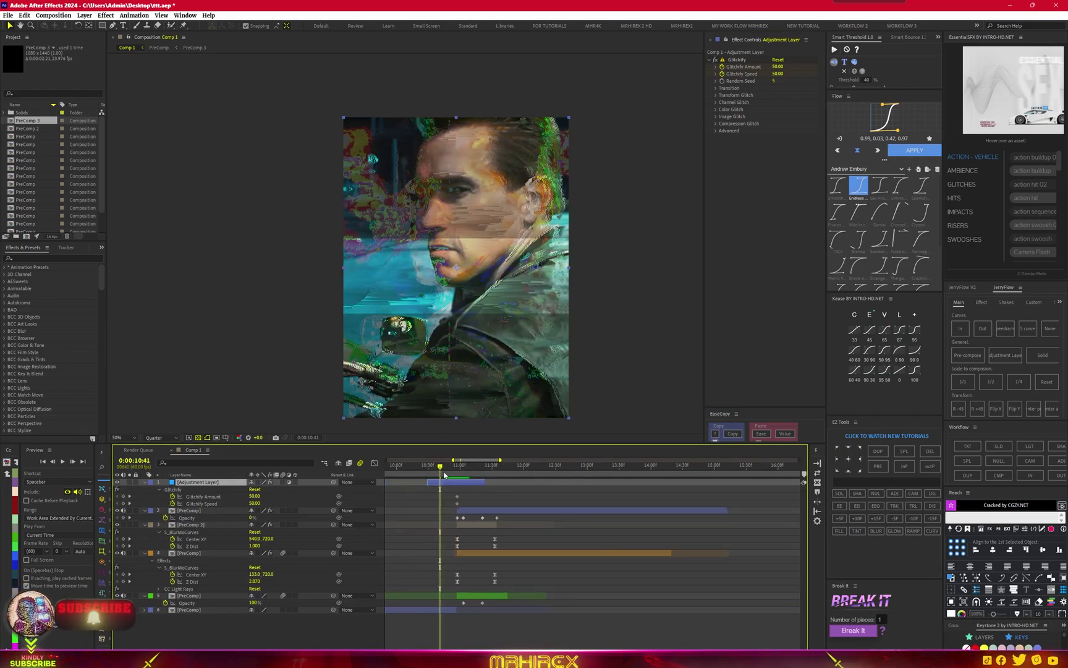
pyautogui.moveTo(776, 66); pyautogui.dragTo(450, 107)
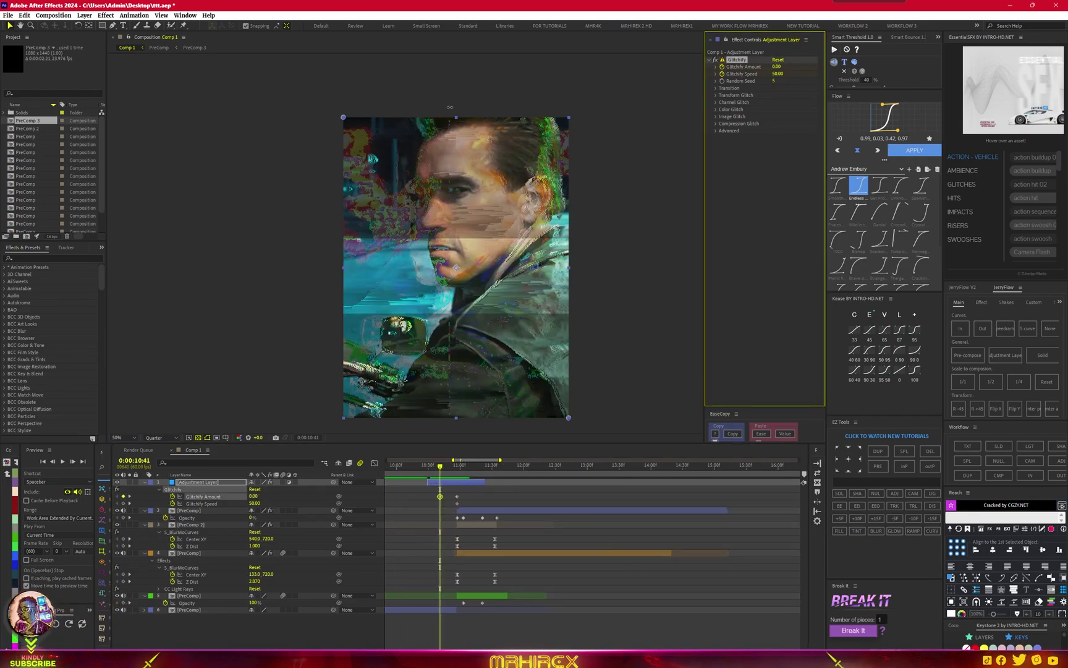
pyautogui.click(788, 81)
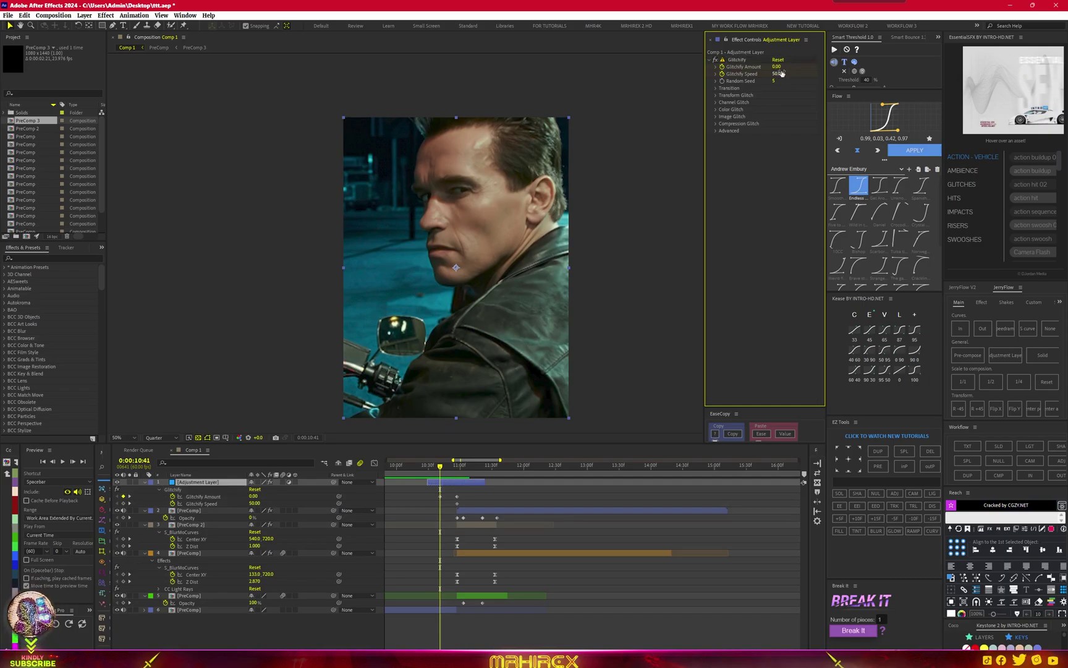
pyautogui.moveTo(776, 73); pyautogui.dragTo(674, 83)
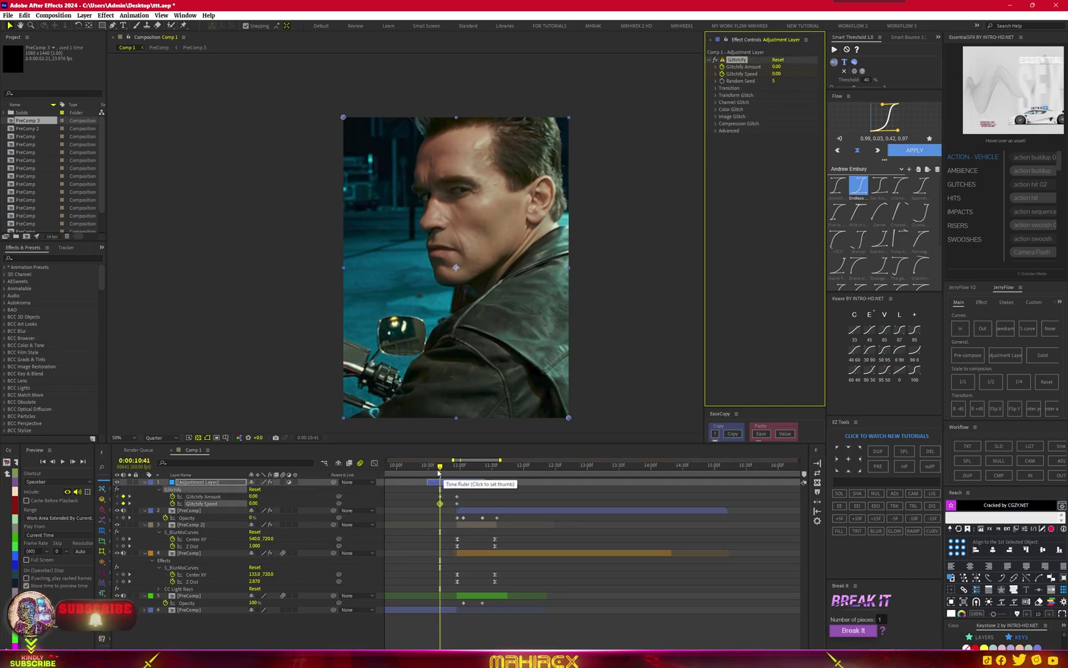
# At 11:05, keyframe Glitchify Amount and Speed to 0, then return to 10:57.
pyautogui.moveTo(443, 465); pyautogui.dragTo(469, 474)
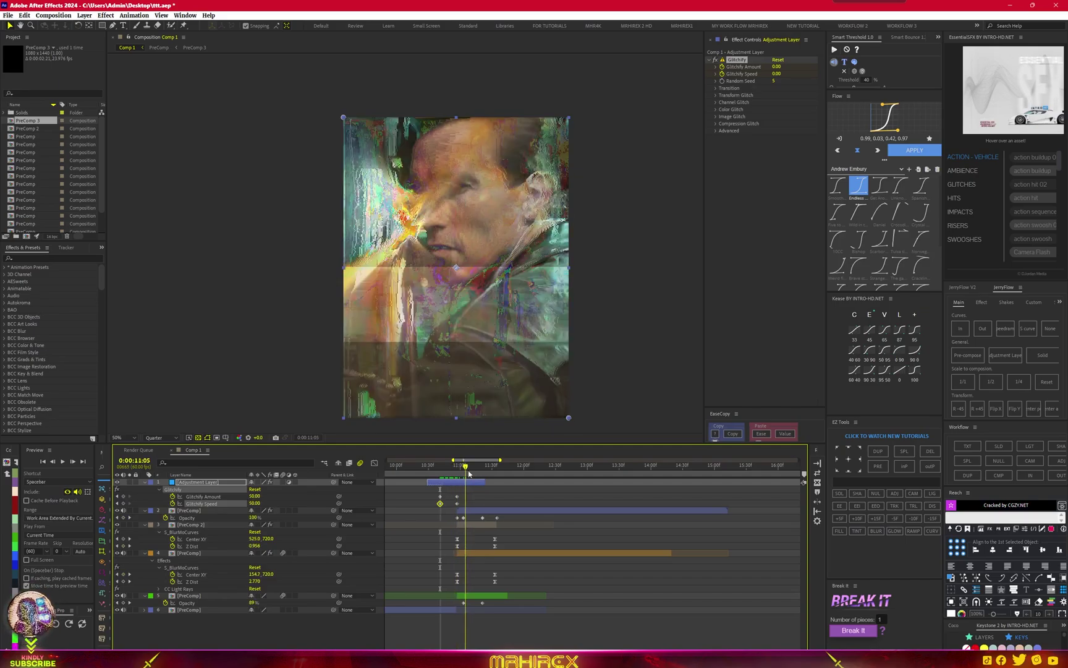
pyautogui.moveTo(776, 66); pyautogui.dragTo(707, 92)
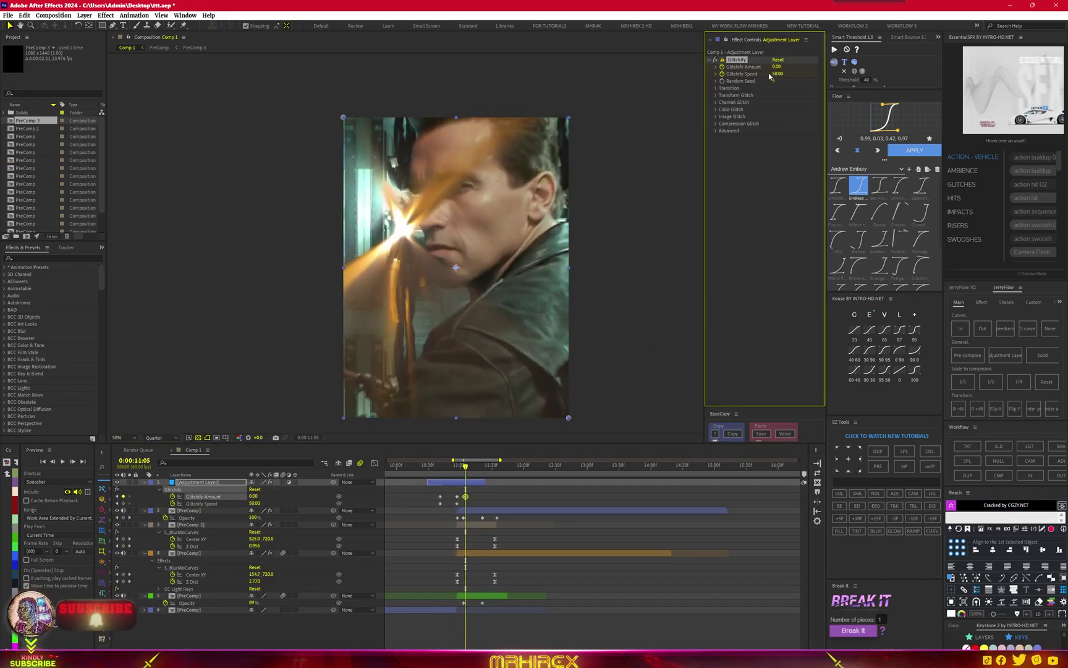
pyautogui.moveTo(777, 75); pyautogui.dragTo(711, 78)
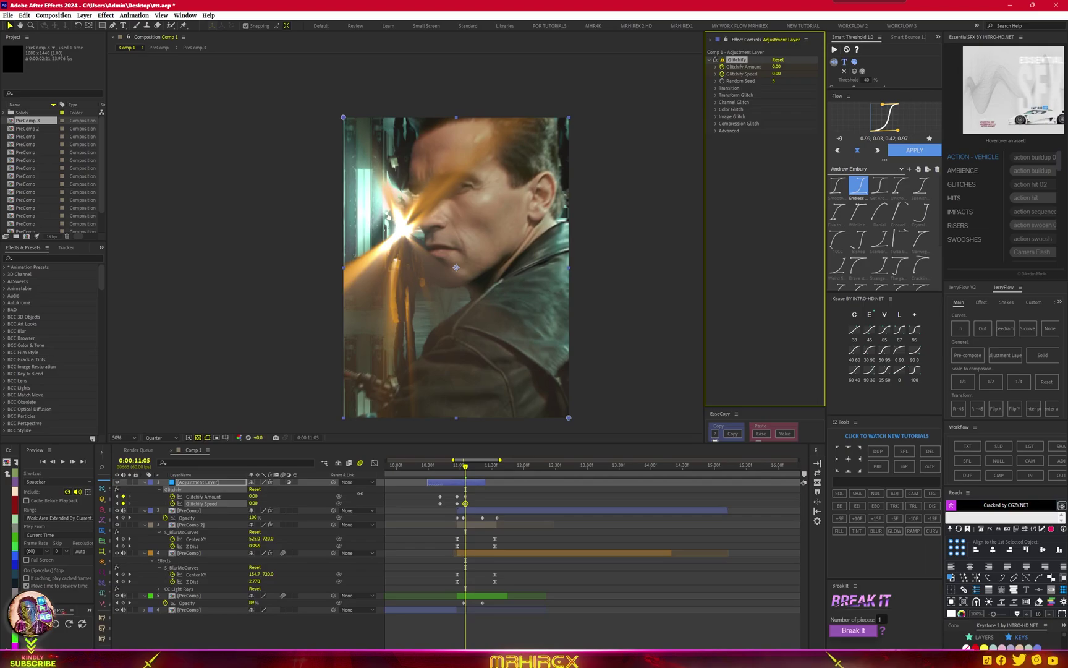
pyautogui.click(457, 464)
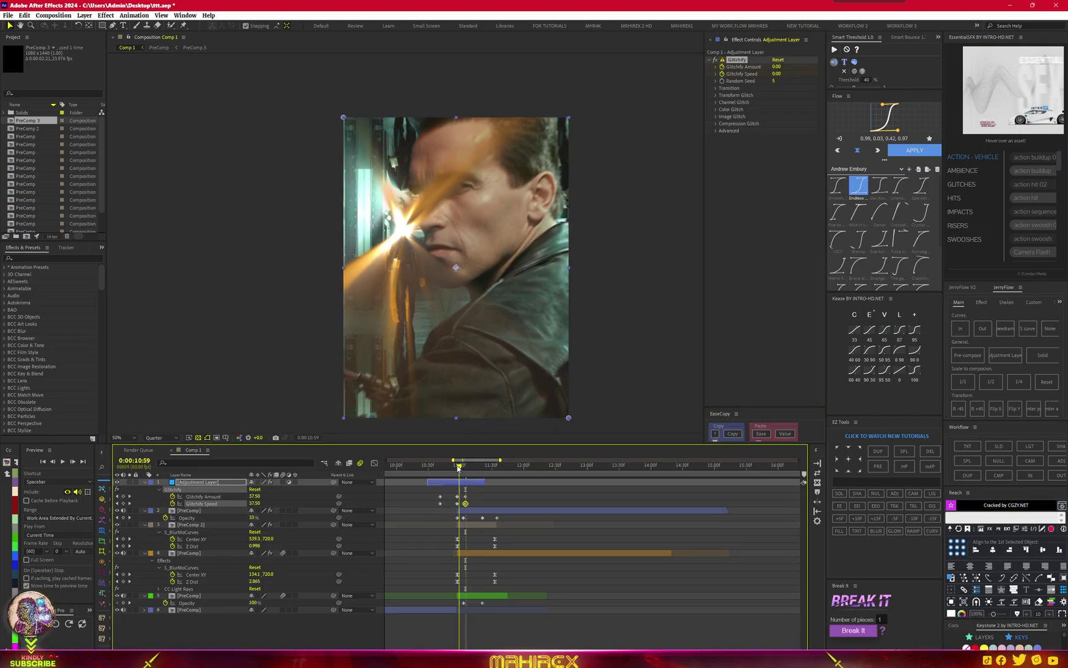
pyautogui.scroll(4, 441, 526)
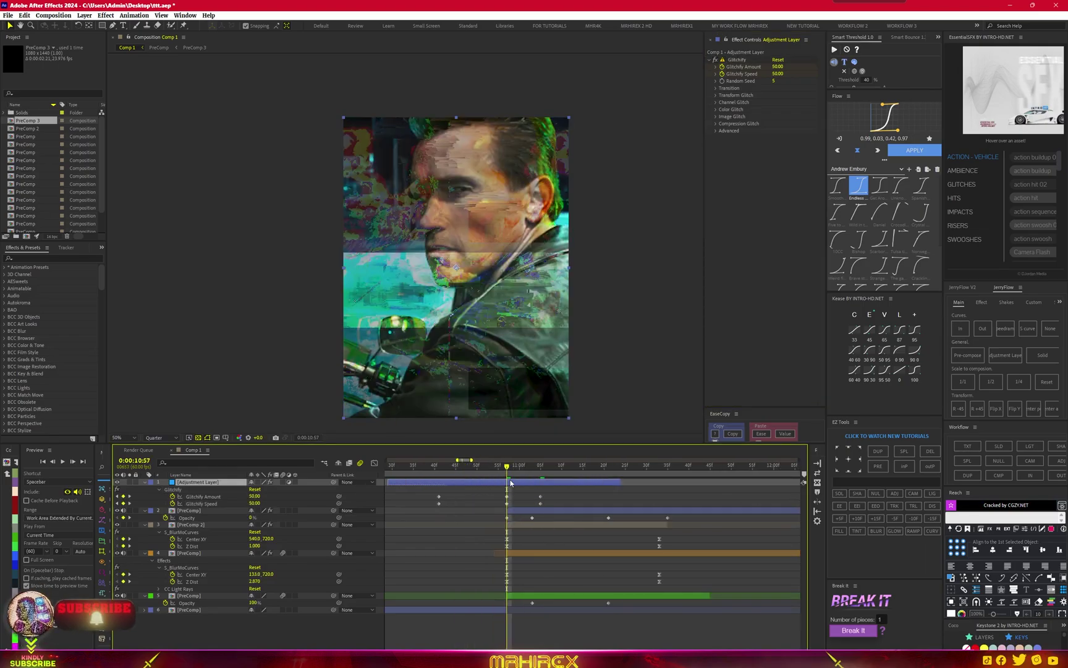
# Apply the Shake effect to the adjustment layer through the quick effect search.
pyautogui.hotkey('ctrl', 'space')
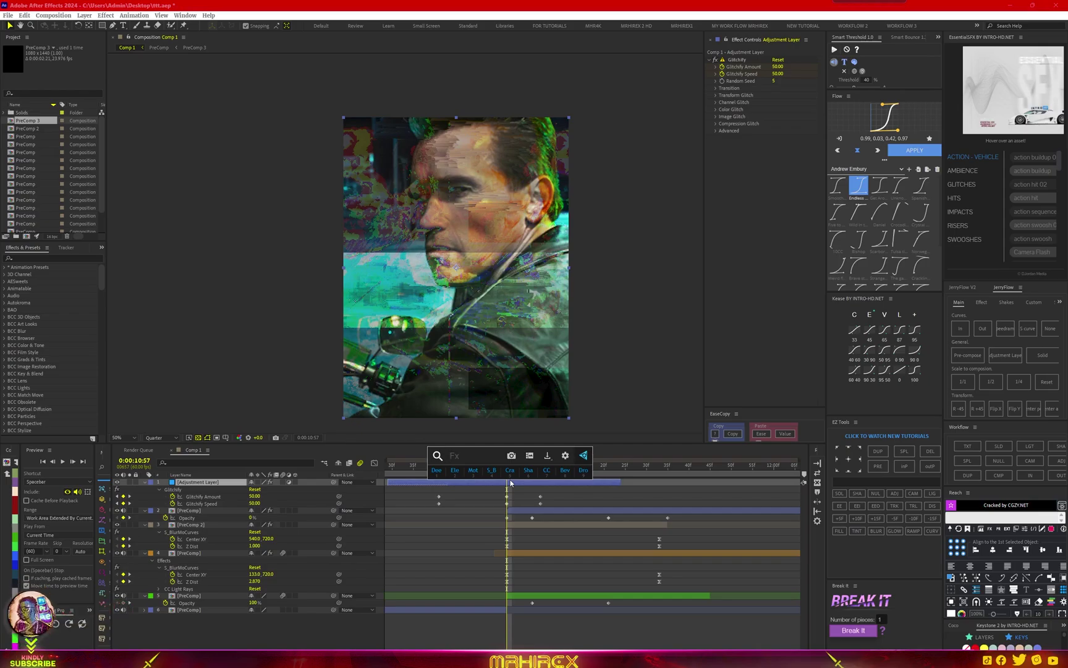
pyautogui.write('blur')
pyautogui.press('Down')
pyautogui.press('Escape')
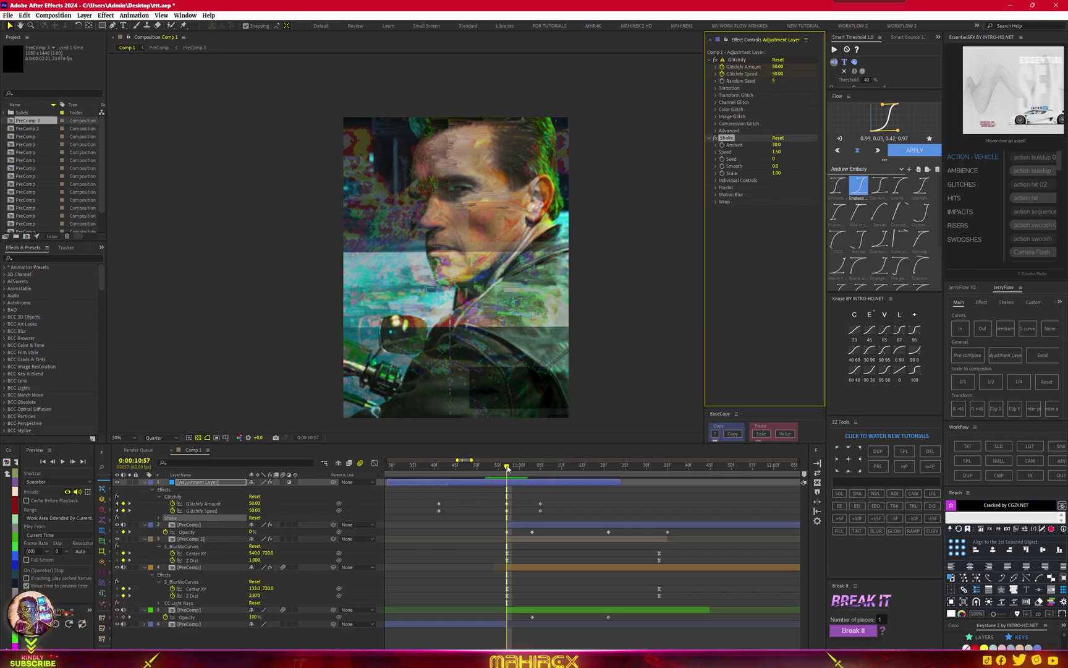
# Apply Easy Ease to all the Glitchify keyframes with F9.
pyautogui.moveTo(506, 469); pyautogui.dragTo(632, 490)
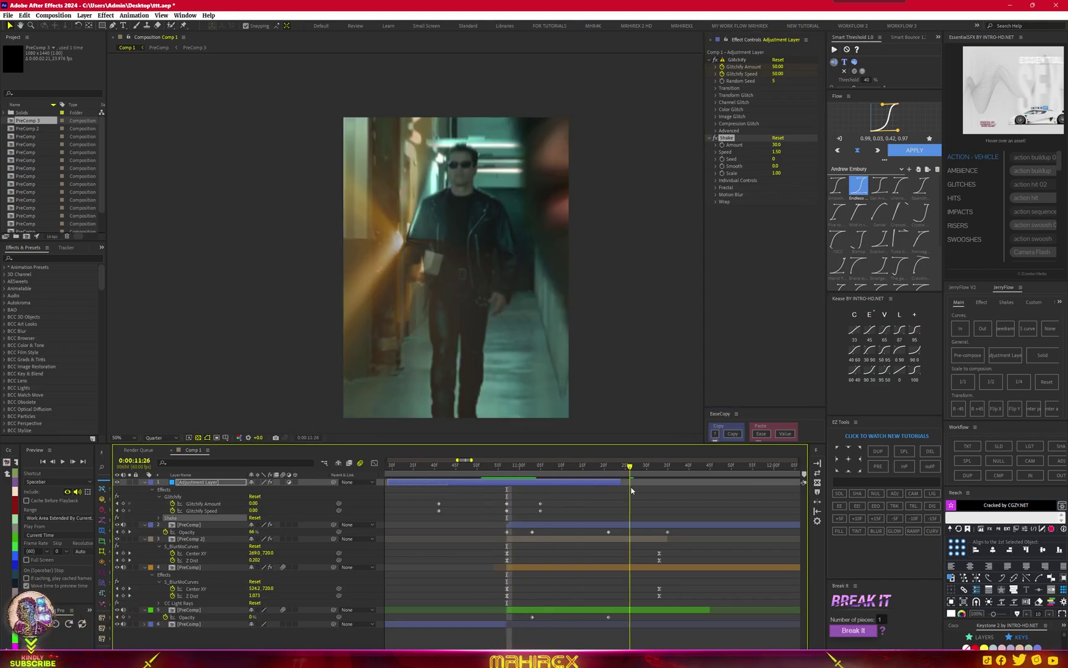
pyautogui.scroll(-5, 631, 490)
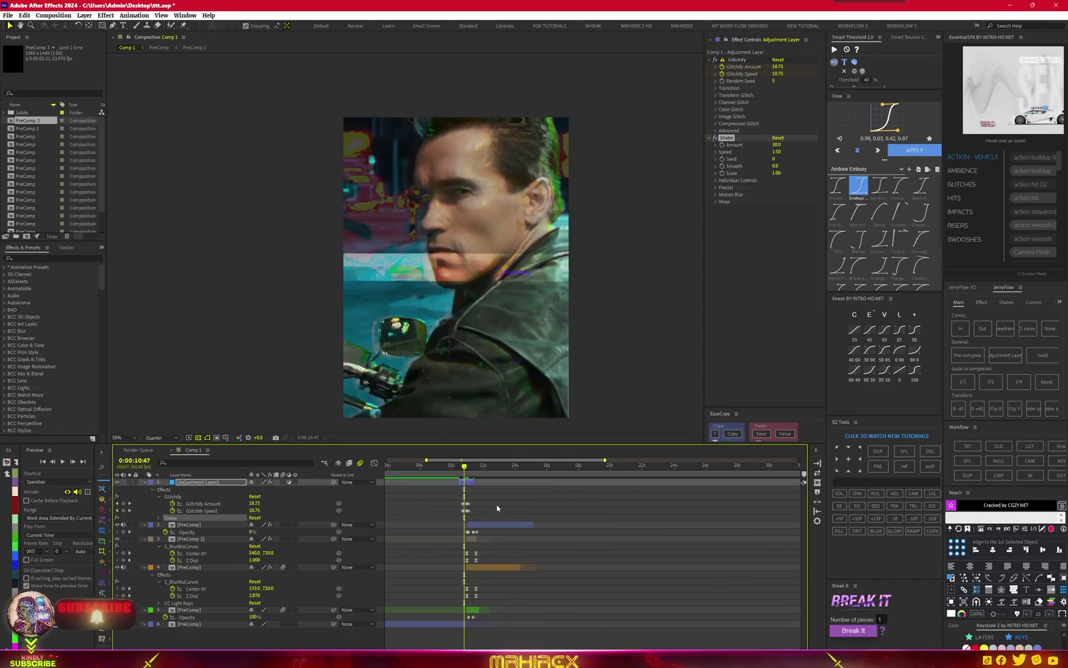
pyautogui.moveTo(490, 497); pyautogui.dragTo(405, 525)
pyautogui.press('F9')
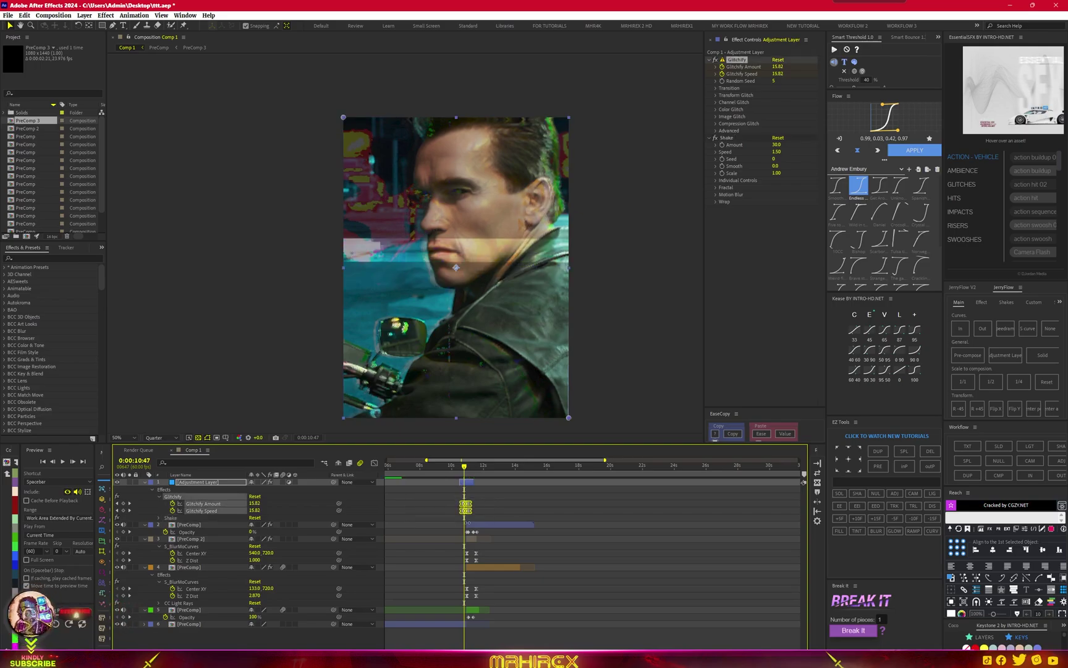
pyautogui.click(427, 475)
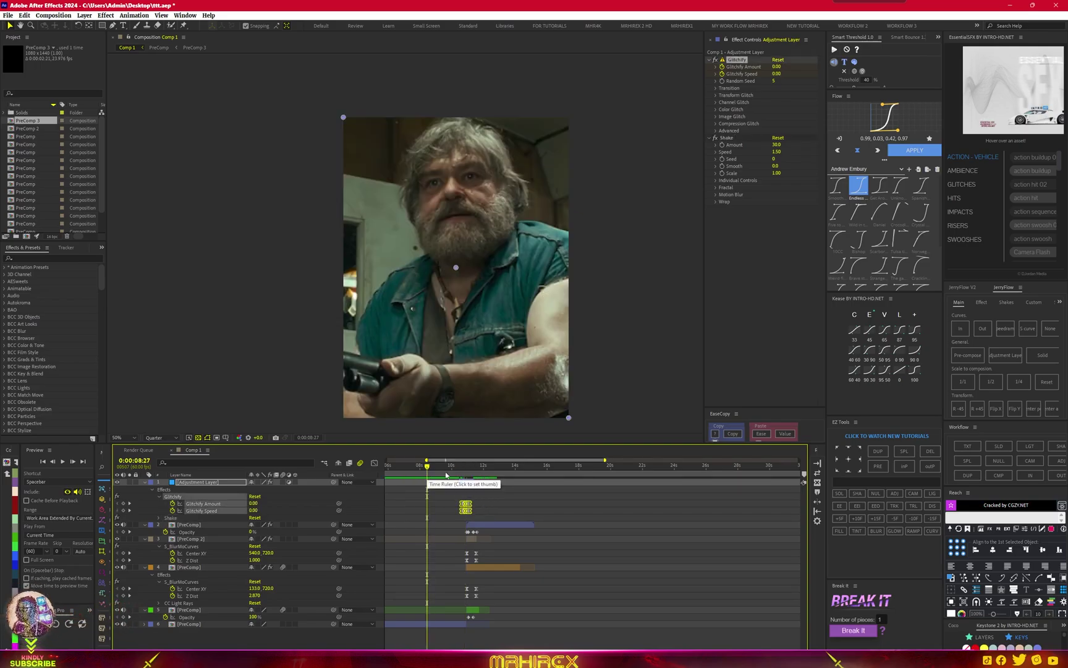
pyautogui.moveTo(460, 468); pyautogui.dragTo(519, 476)
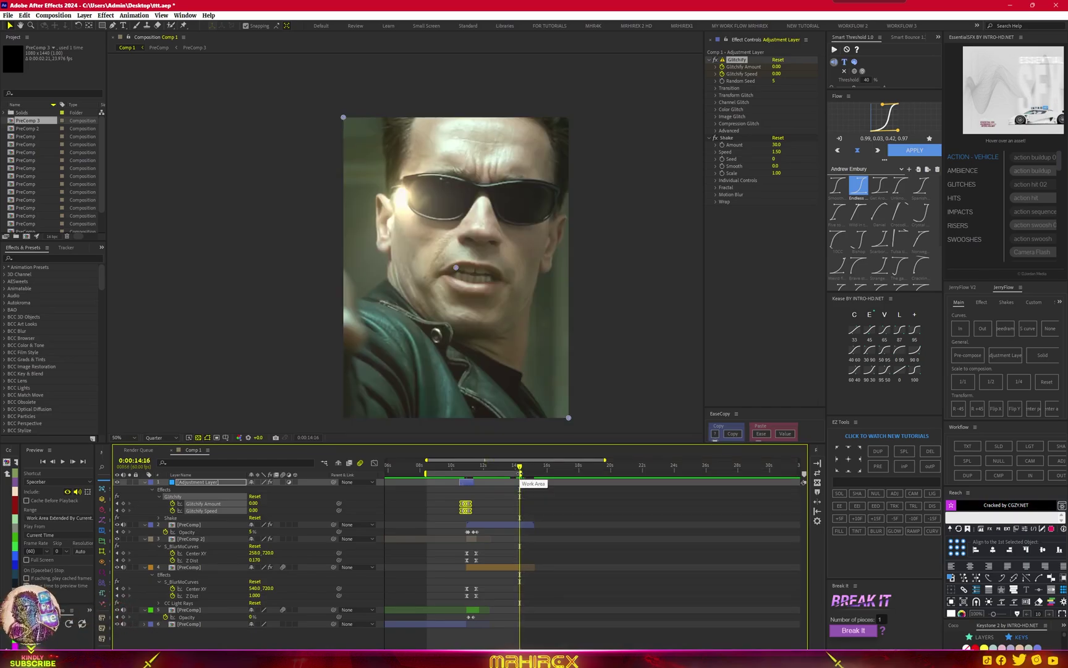
pyautogui.moveTo(519, 475); pyautogui.dragTo(432, 476)
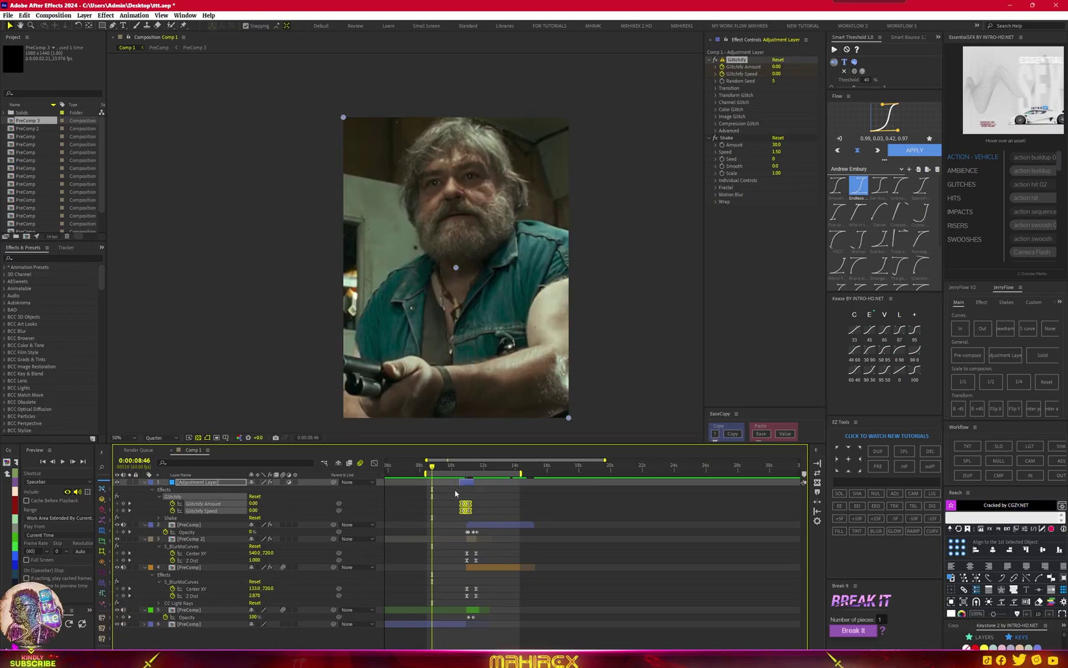
pyautogui.press('space')
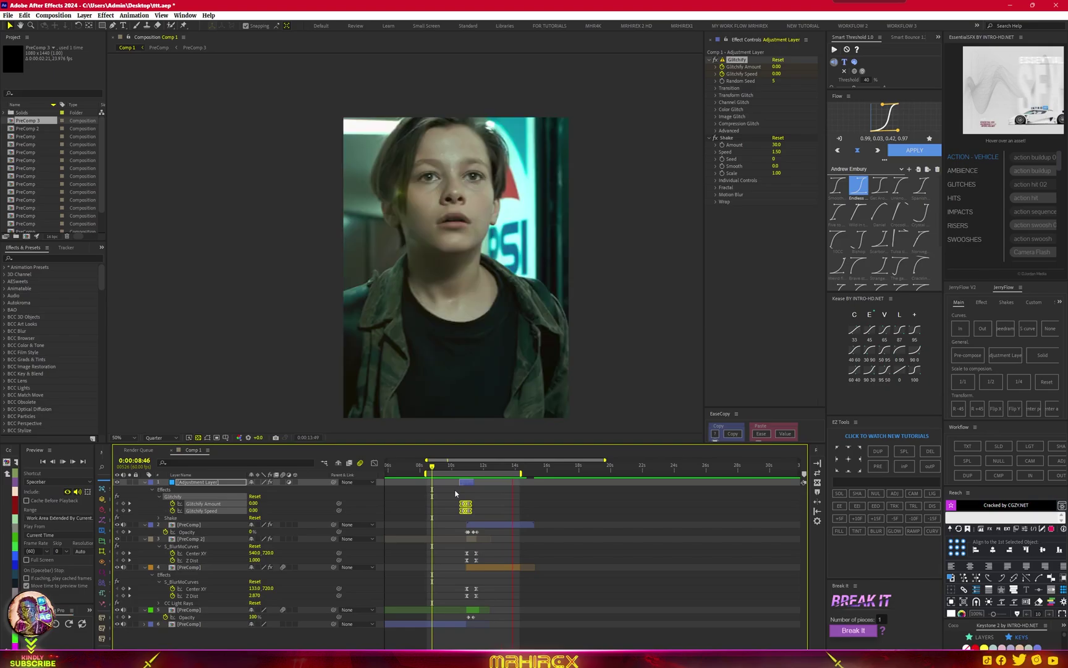
pyautogui.press('space')
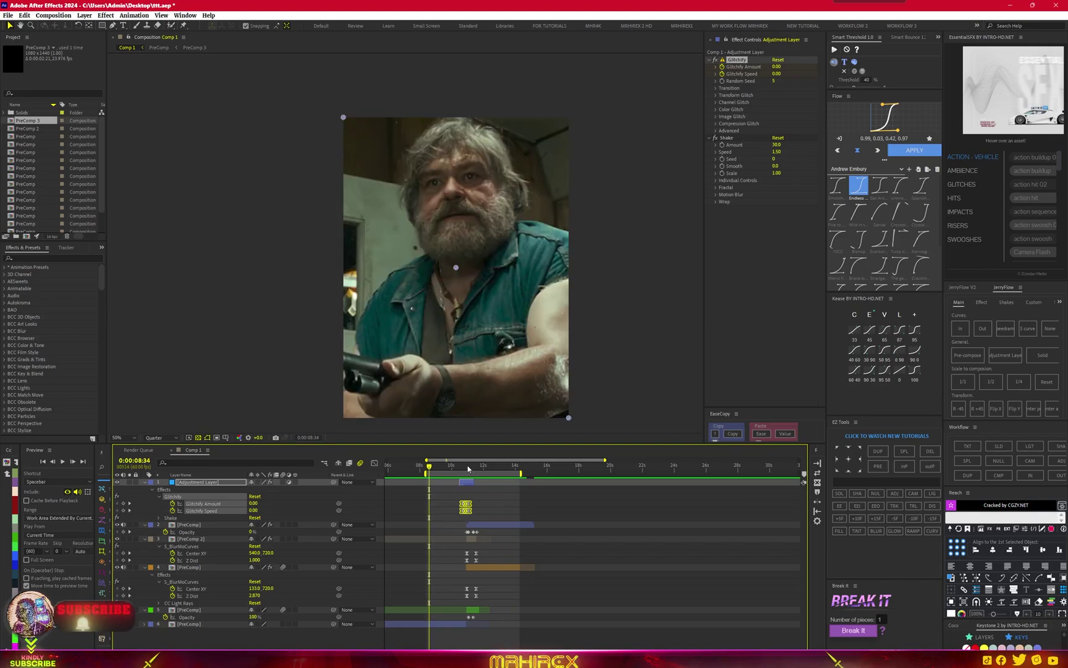
pyautogui.press('space')
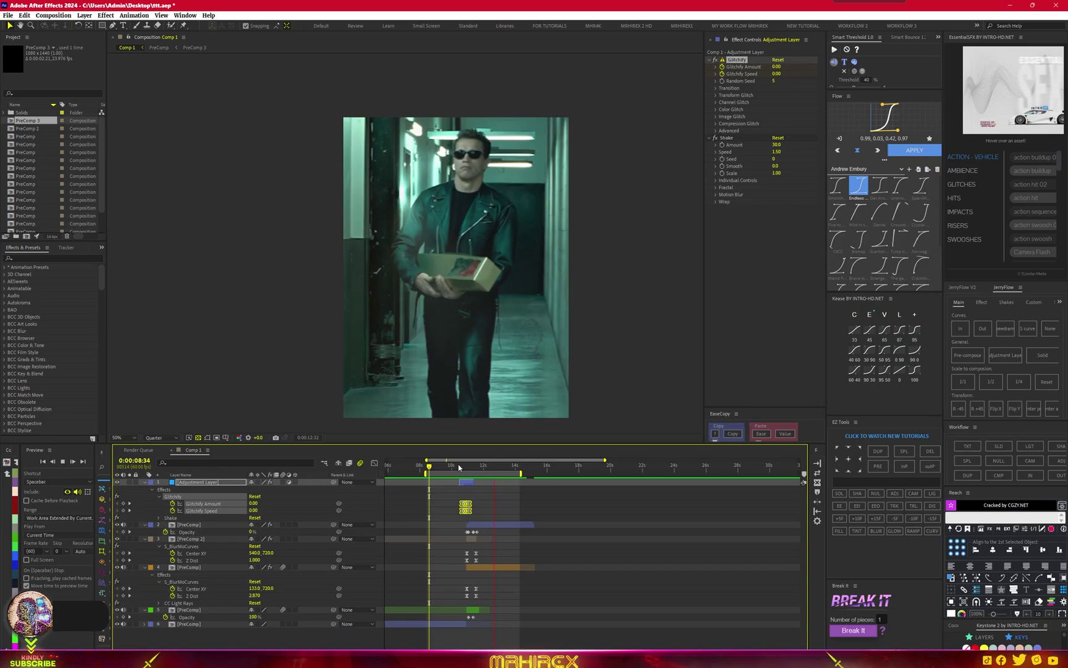
# Stop playback and shift the last Glitchify keyframes about five frames earlier.
pyautogui.press('space')
pyautogui.press(';')
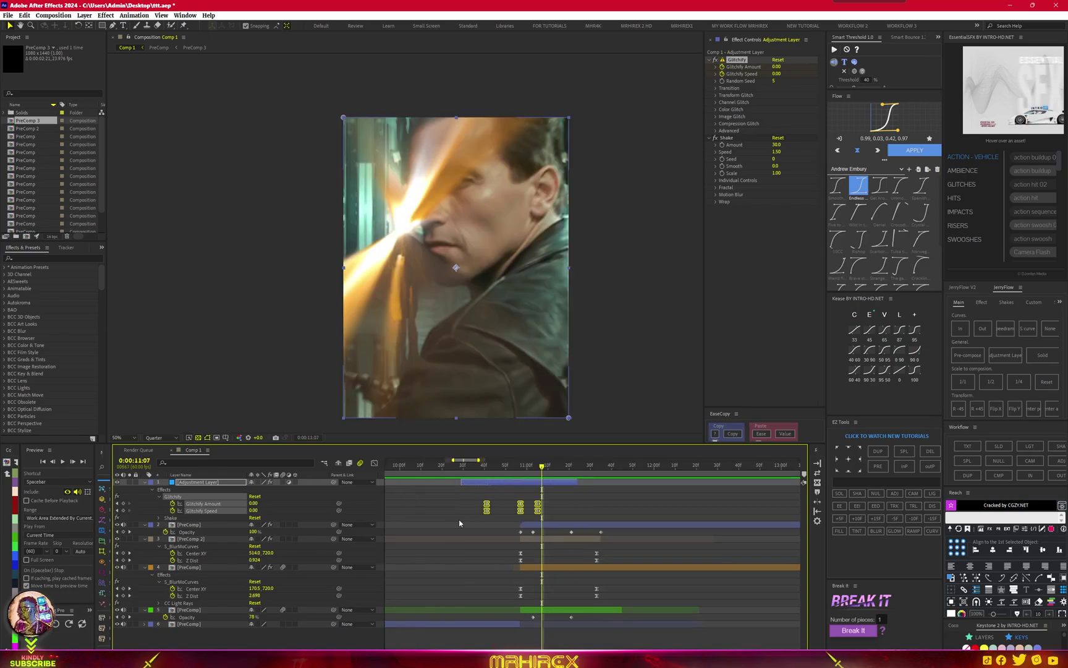
pyautogui.scroll(2, 458, 520)
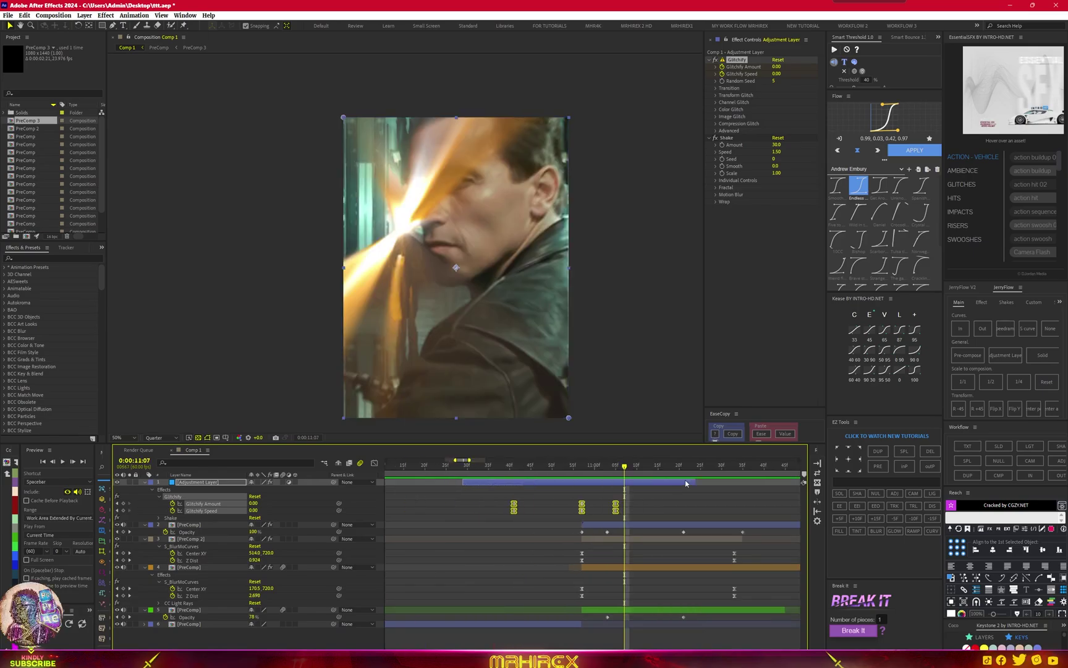
pyautogui.moveTo(685, 482); pyautogui.dragTo(677, 482)
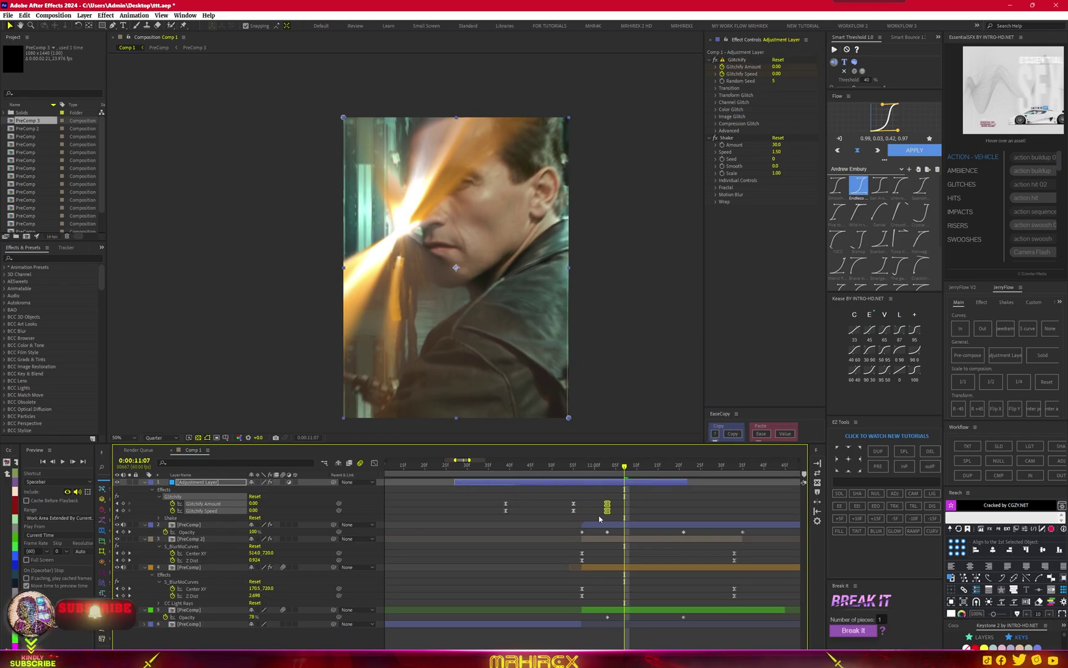
pyautogui.hotkey('alt', 'Left')
pyautogui.hotkey('alt', 'Left')
pyautogui.hotkey('alt', 'Left')
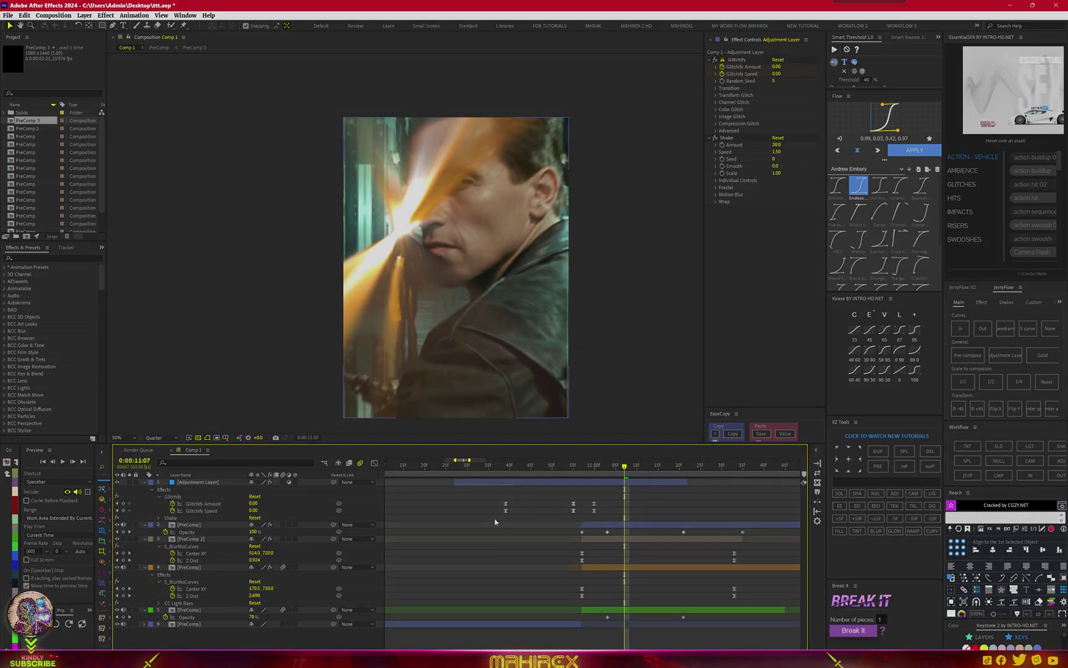